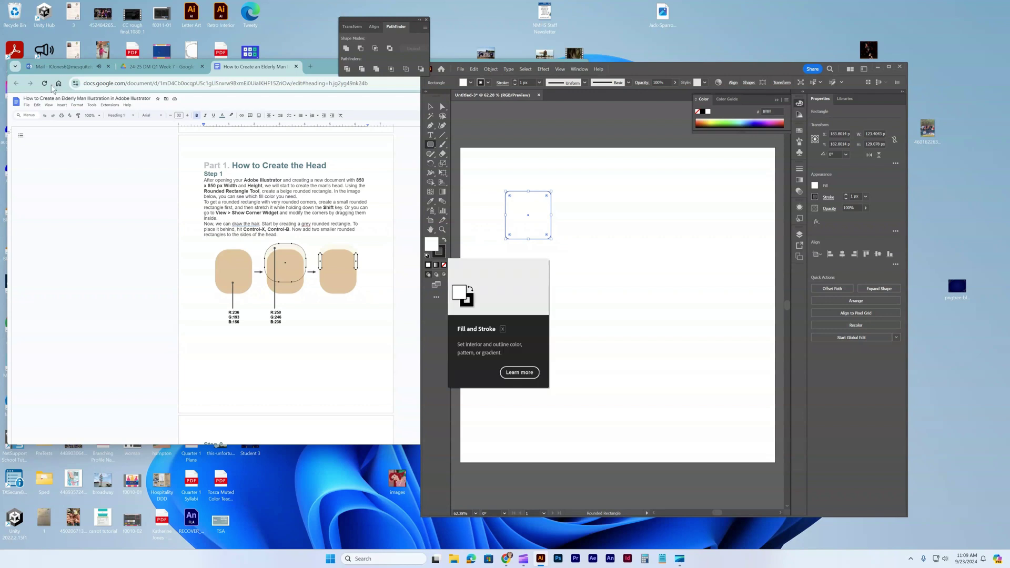
Step: Close the mail browser tab, return to the drawing and set the rectangle's fill to RGB 236, 193, 156
click(109, 66)
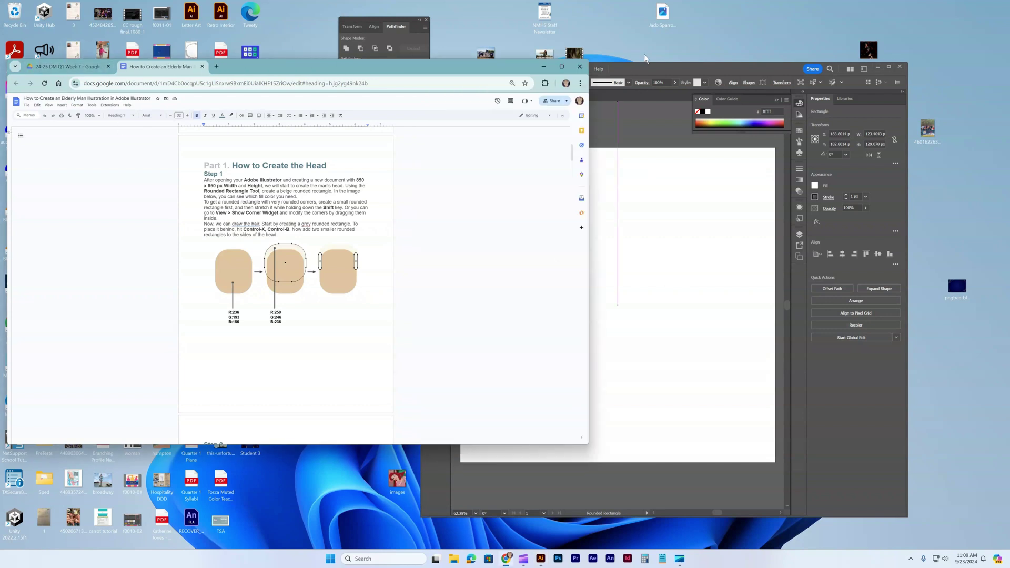
click(639, 74)
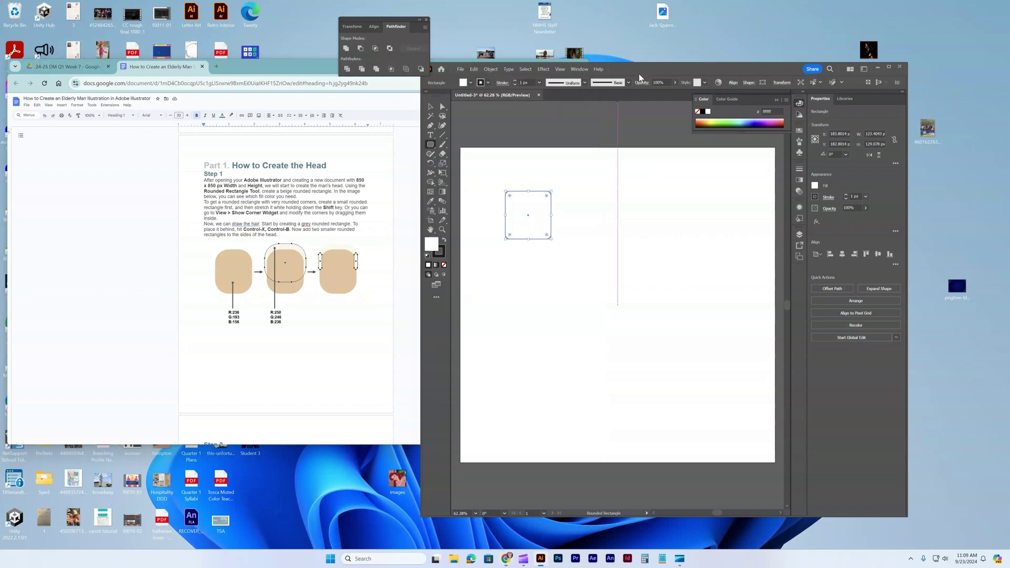
double_click(431, 243)
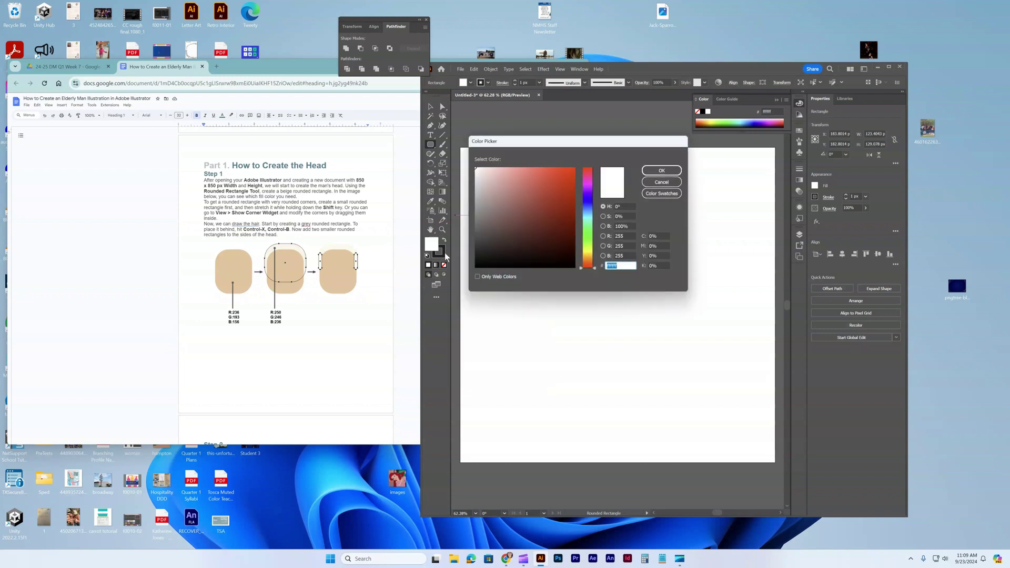
double_click(620, 236)
text(236)
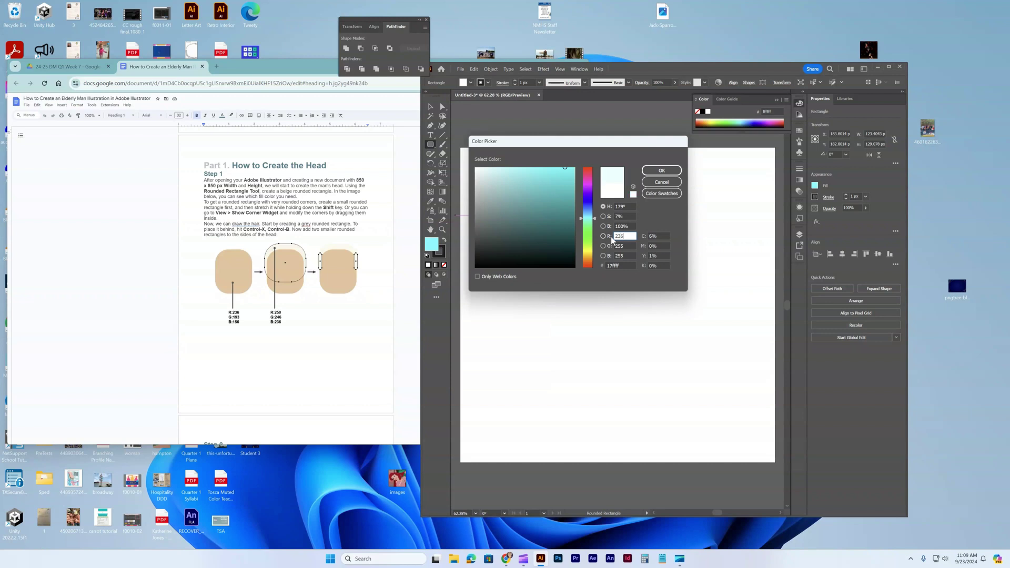
double_click(625, 246)
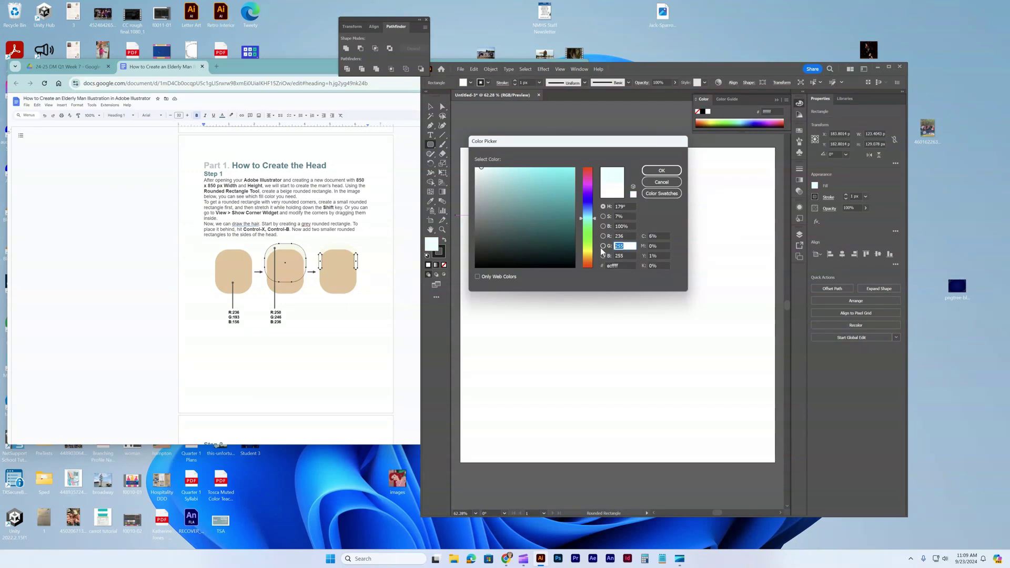
text(192)
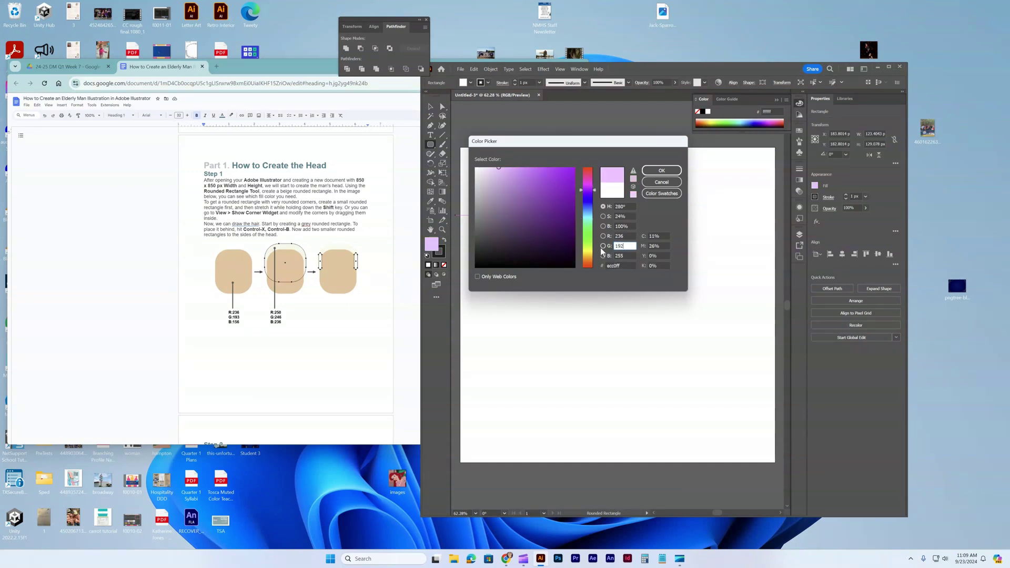
double_click(617, 255)
text(156)
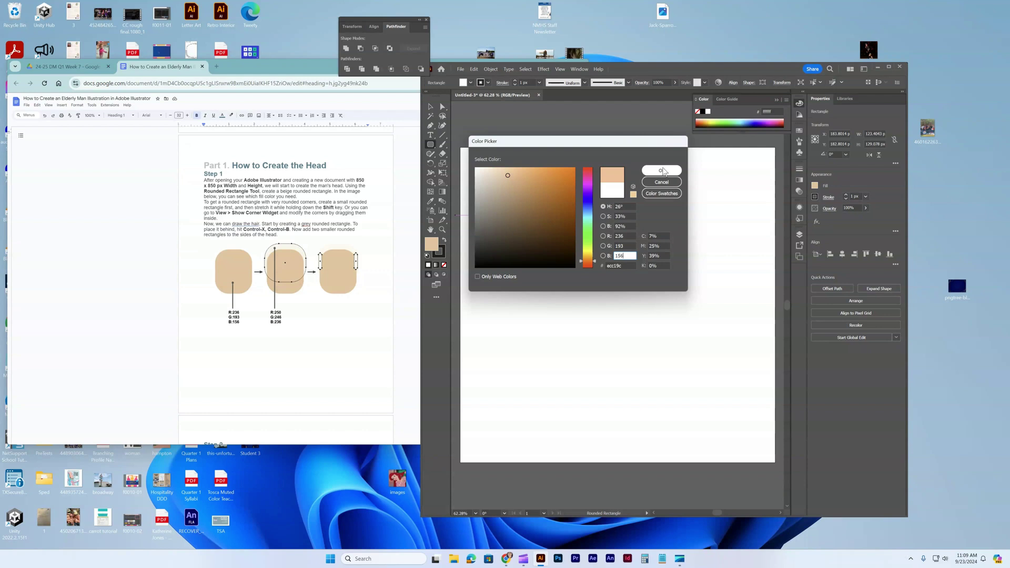
click(662, 171)
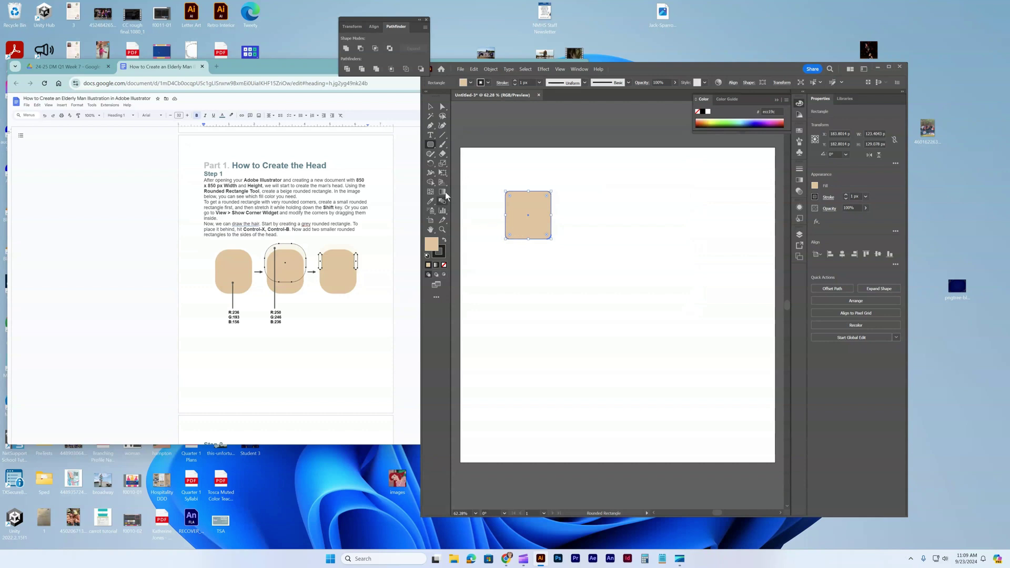
Step: Increase the beige rectangle's corner rounding, and correct "grey" to "gray" in the tutorial document
click(431, 107)
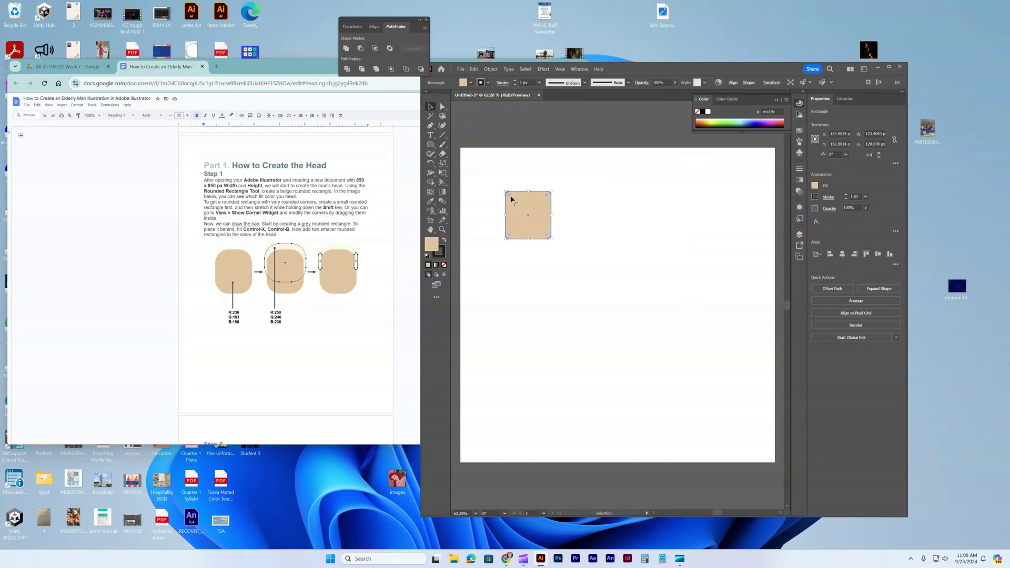
drag(510, 198, 519, 209)
click(307, 225)
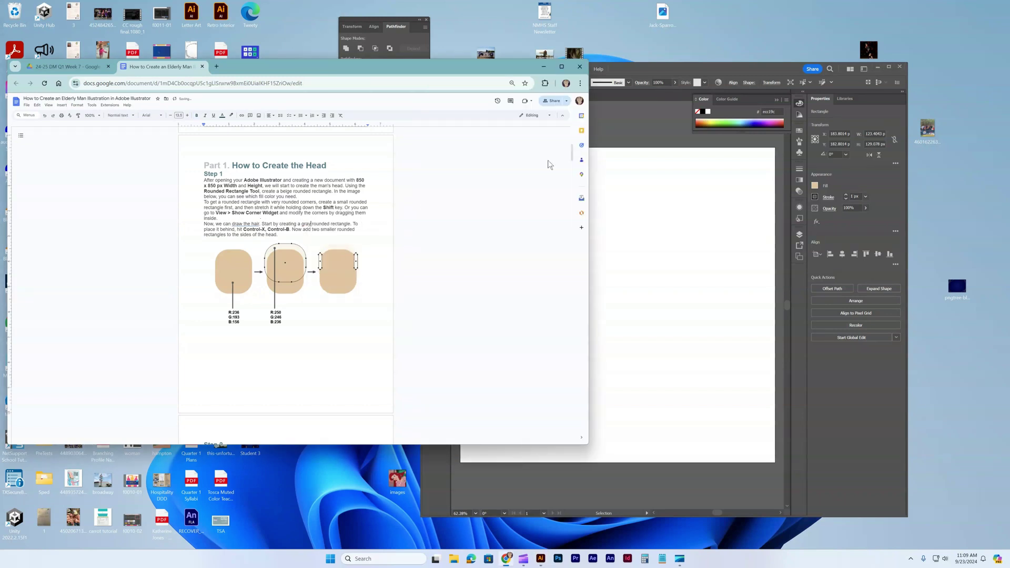
click(634, 69)
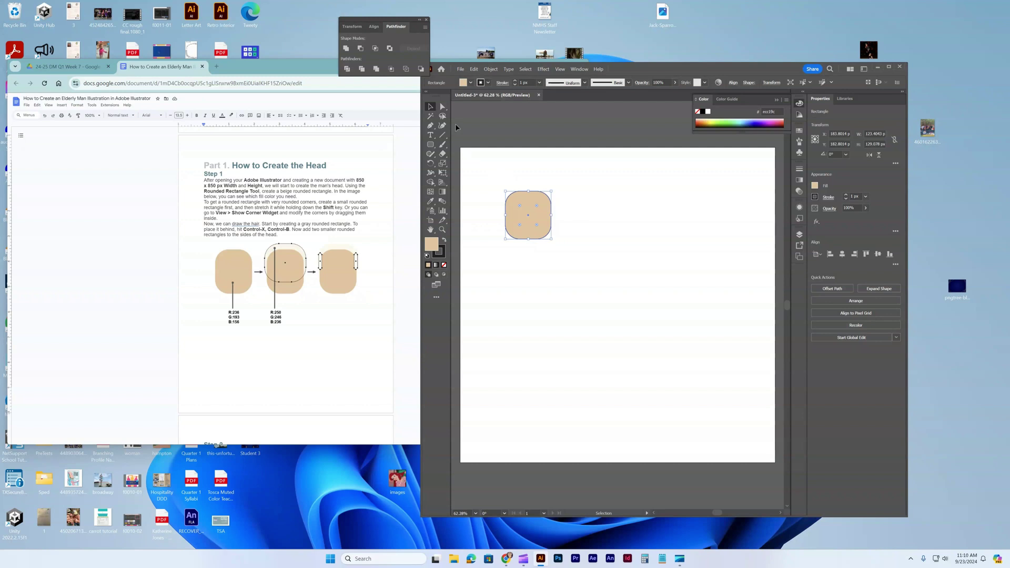
Step: Draw a rounded rectangle about 126 by 120 px over the head's upper part and remove its stroke
click(431, 146)
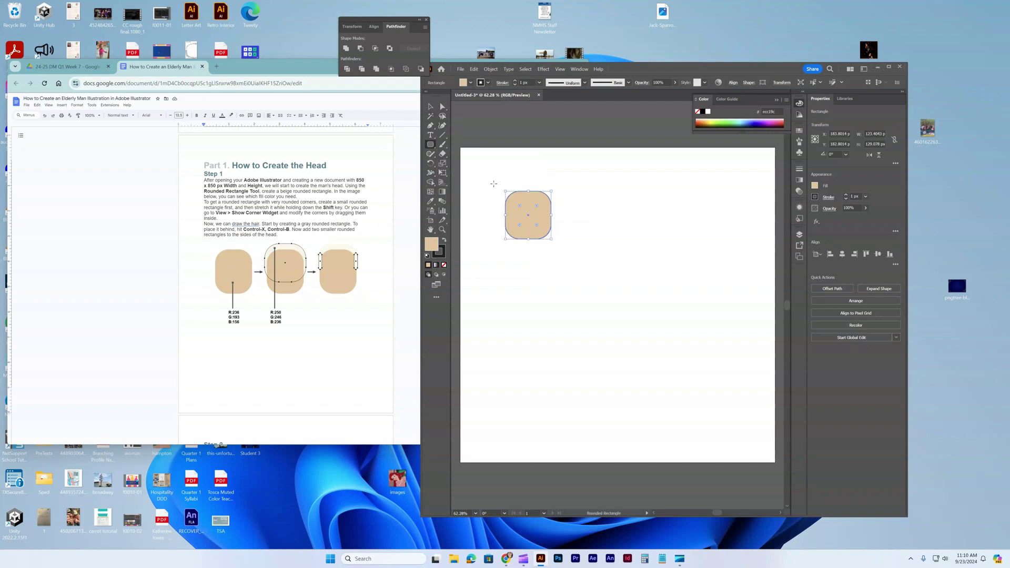
drag(504, 180, 551, 224)
click(441, 252)
click(444, 265)
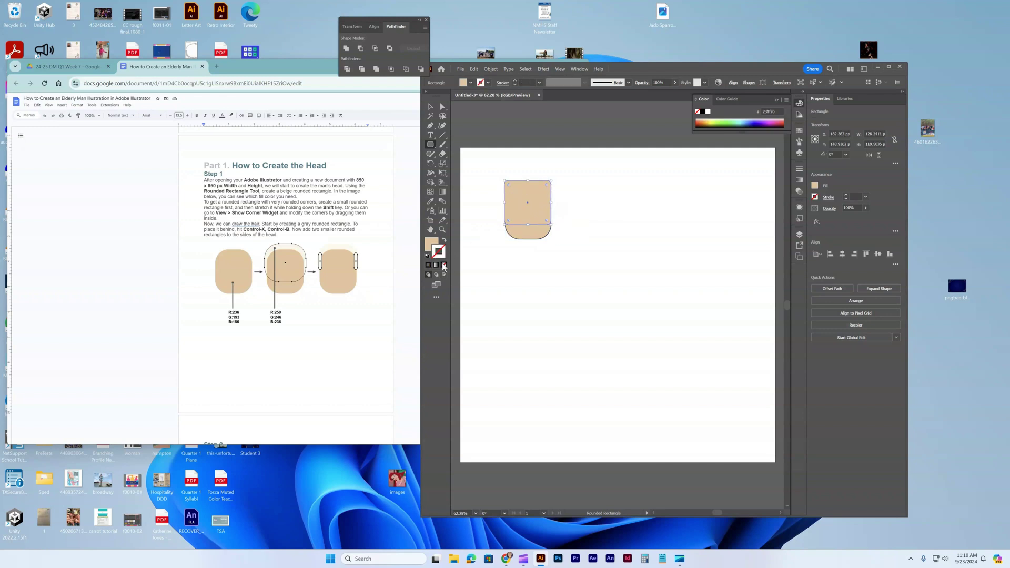
Step: Remove the stroke from the beige head shape
click(433, 108)
click(524, 238)
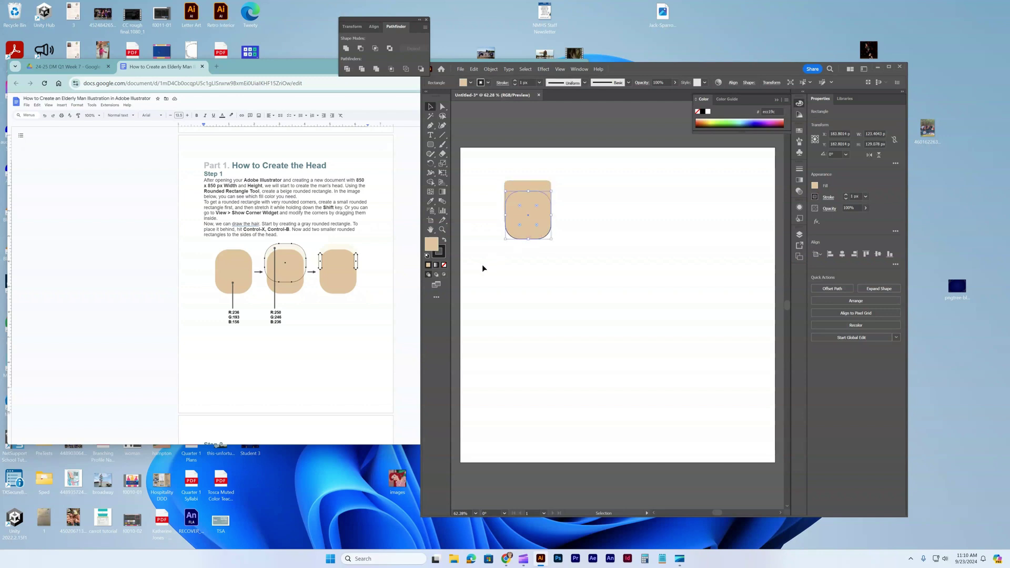
click(441, 254)
click(443, 265)
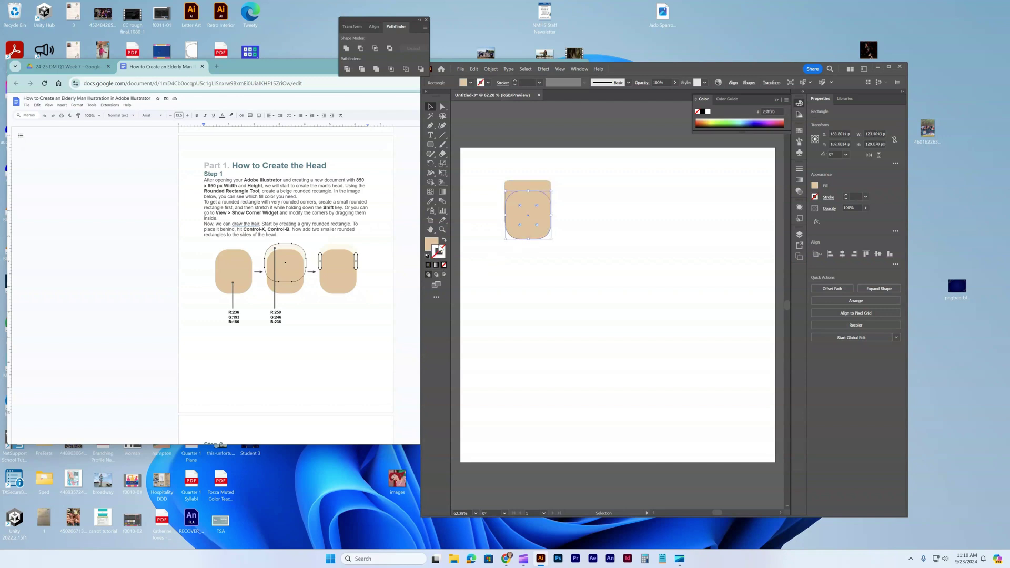
Step: Round the corners of the upper rectangle strongly to match the head's shape
click(432, 243)
click(516, 194)
drag(509, 188, 519, 200)
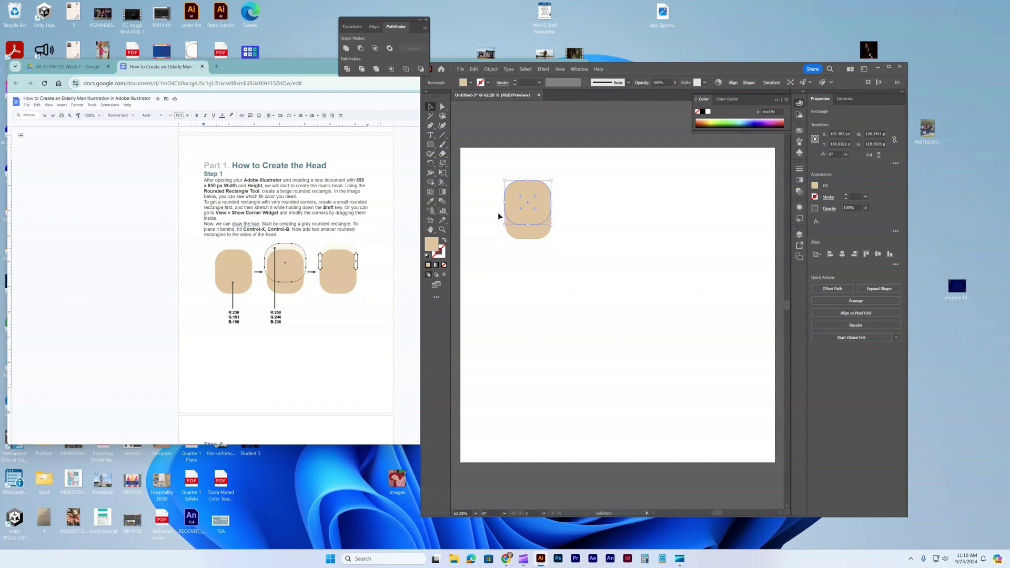
Step: Set the upper rounded rectangle's fill to RGB 250, 246, 236 for the hair
double_click(432, 245)
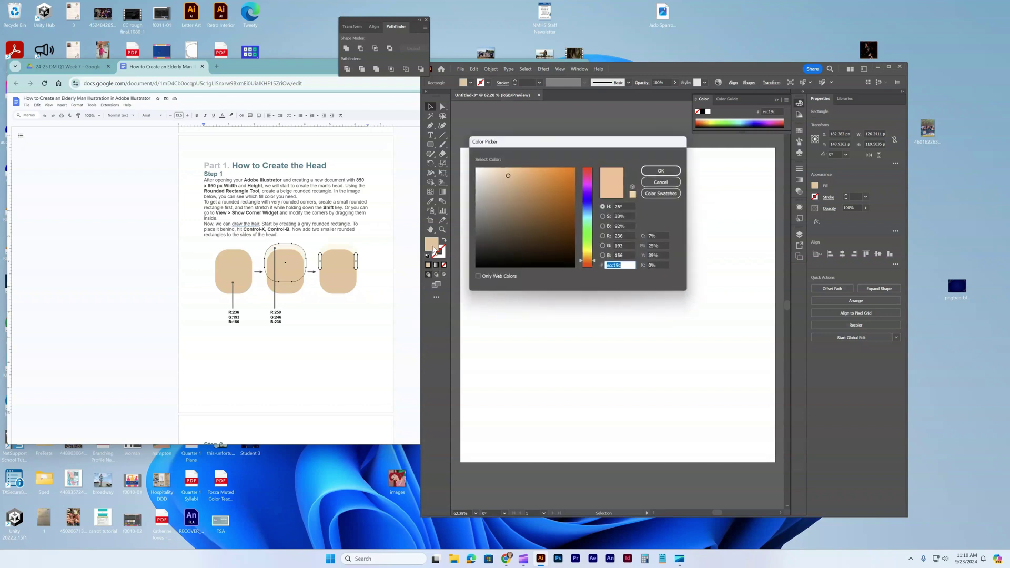
click(621, 236)
text(25)
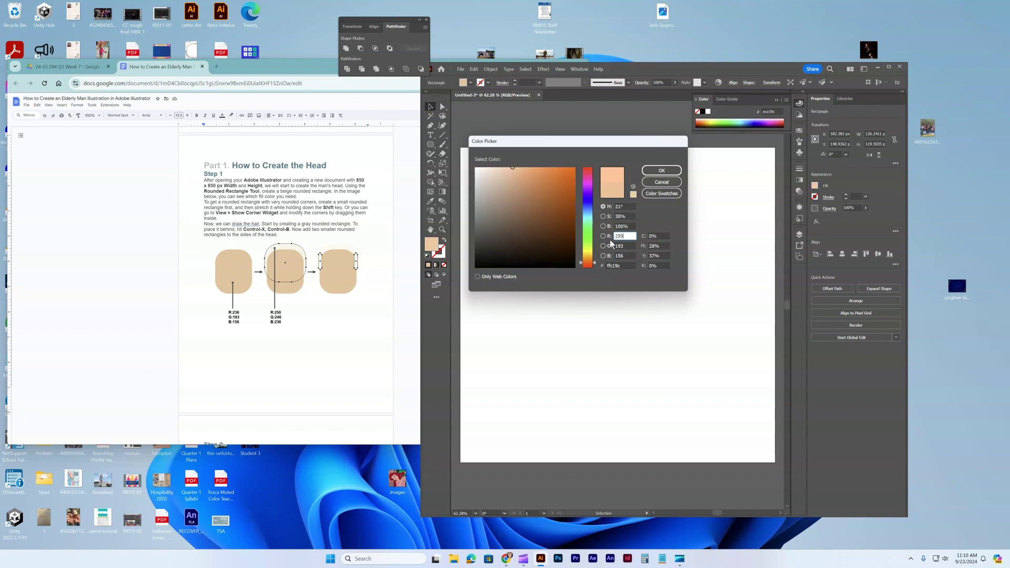
text(0)
key(Tab)
text(25)
key(BackSpace)
text(46)
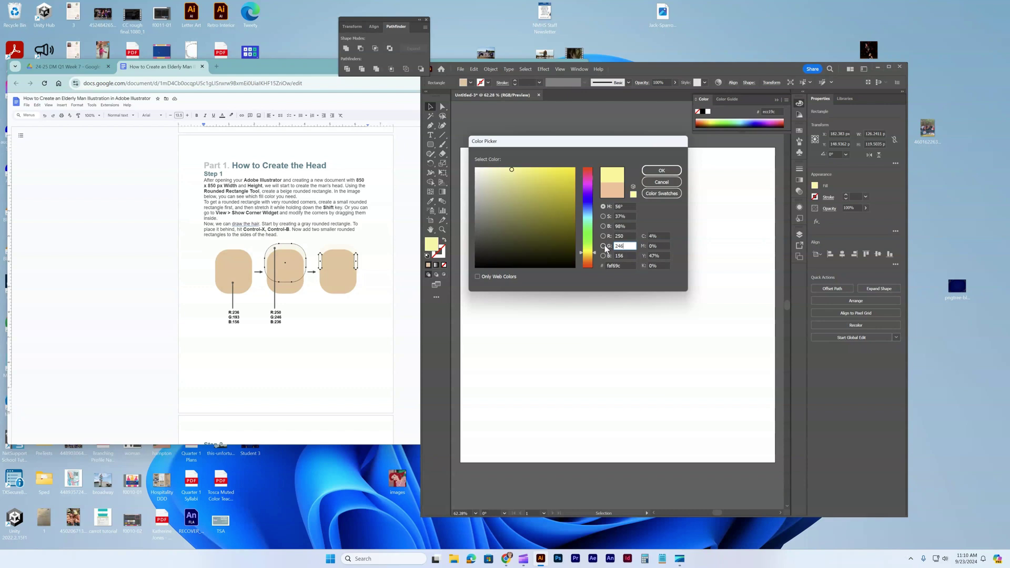
click(615, 256)
text(236)
click(673, 170)
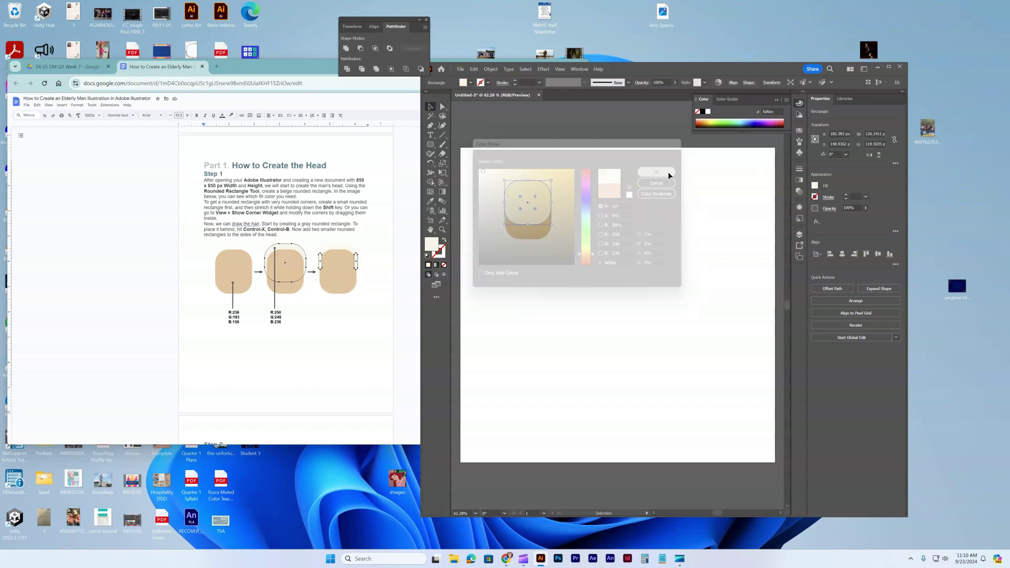
Step: Send the hair rectangle to the back, behind the beige head
right_click(516, 204)
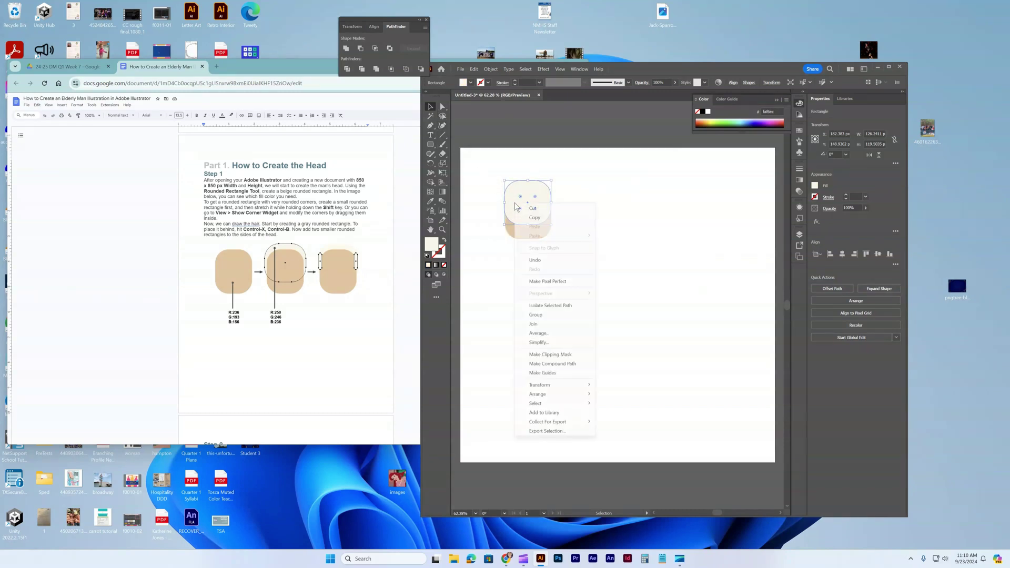
mouse_move(547, 393)
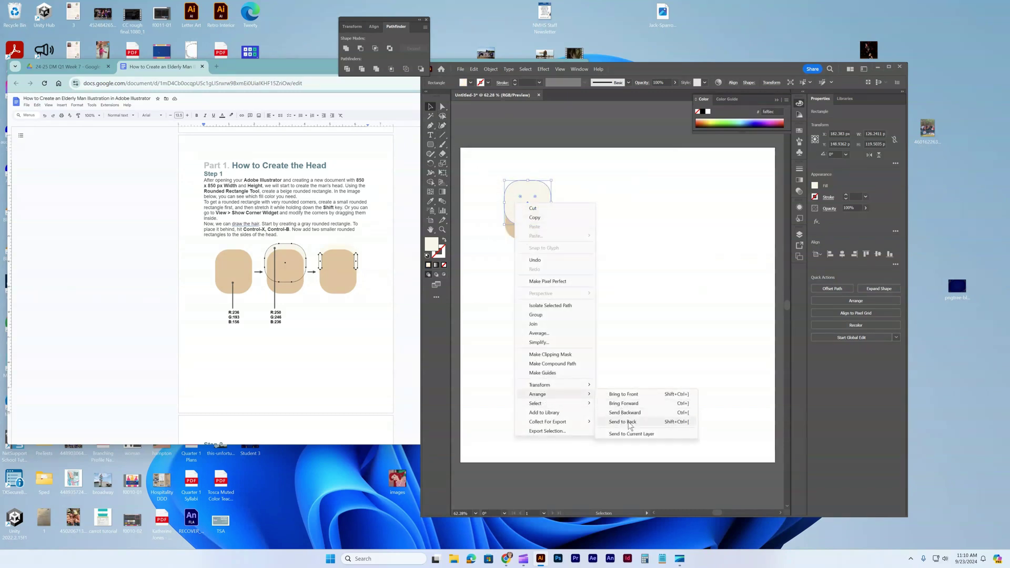
click(626, 422)
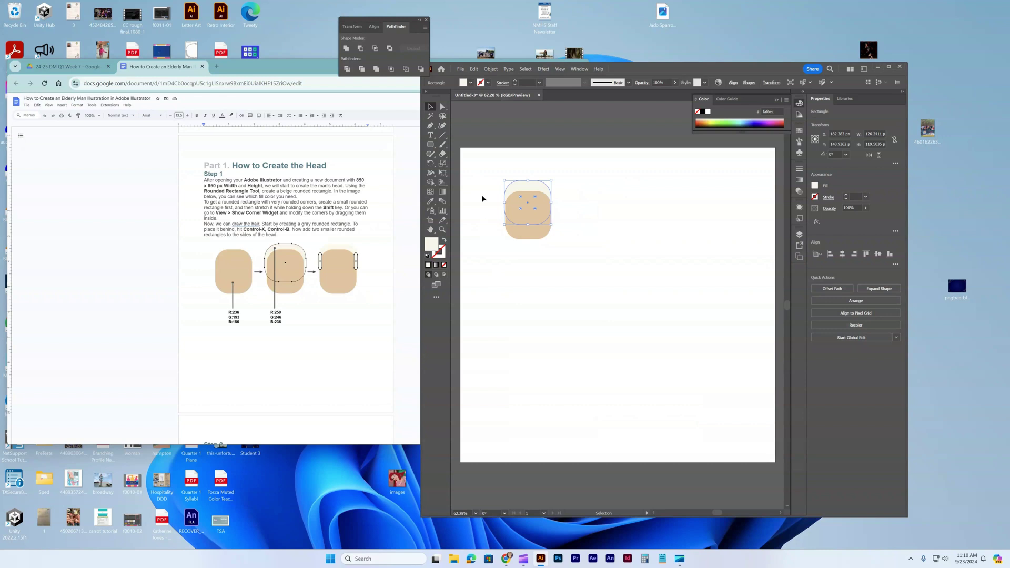
Step: Draw a thin vertical rounded rectangle about 10 by 46 px to the left of the head
click(430, 144)
mouse_move(494, 203)
mouse_down()
mouse_move(497, 228)
mouse_move(496, 220)
mouse_up()
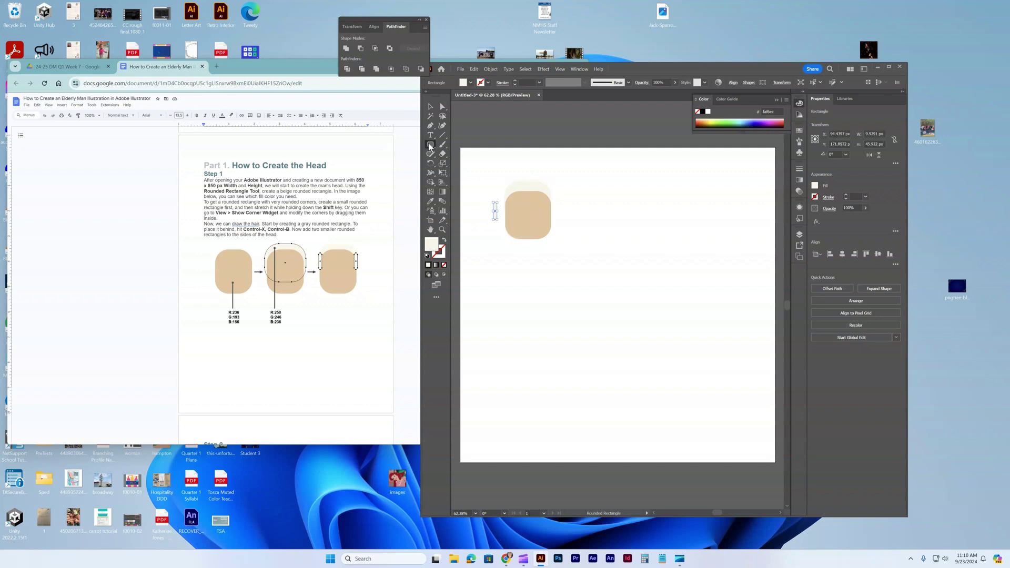
key(v)
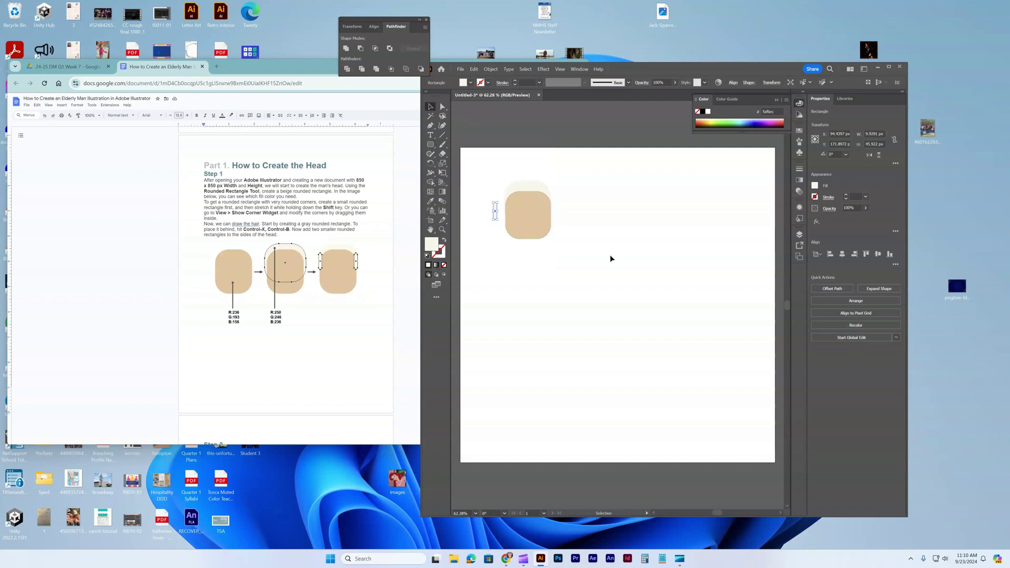
Step: Place the thin hair strip on one side of the head and a copy of it on the other side
drag(507, 218, 552, 209)
scroll(346, 336, down, 3)
click(497, 245)
click(549, 204)
drag(549, 209, 507, 210)
click(478, 266)
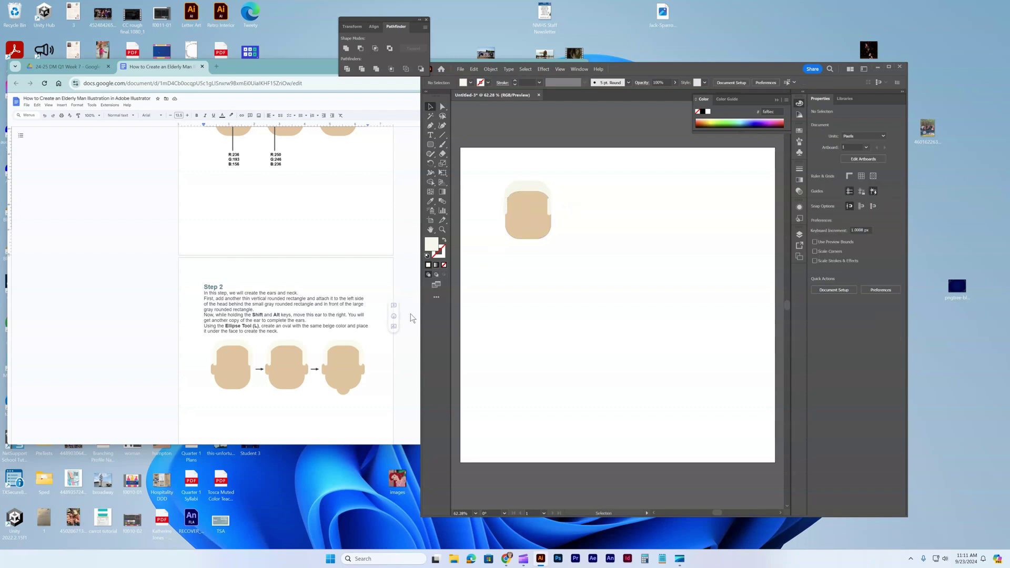
Step: Fine-tune the narrow hair strips at both sides of the head
click(548, 203)
drag(546, 197, 510, 190)
click(507, 208)
click(487, 208)
scroll(252, 362, down, 2)
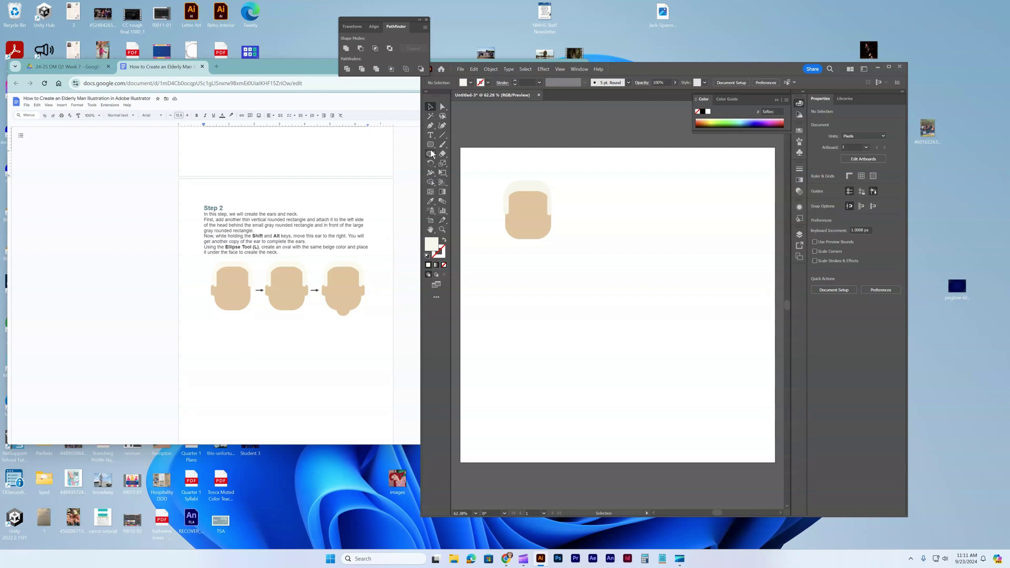
Step: Draw a rounded rectangle about 16 by 35 px at the head's left side as an ear, using the head's sampled beige fill
click(429, 146)
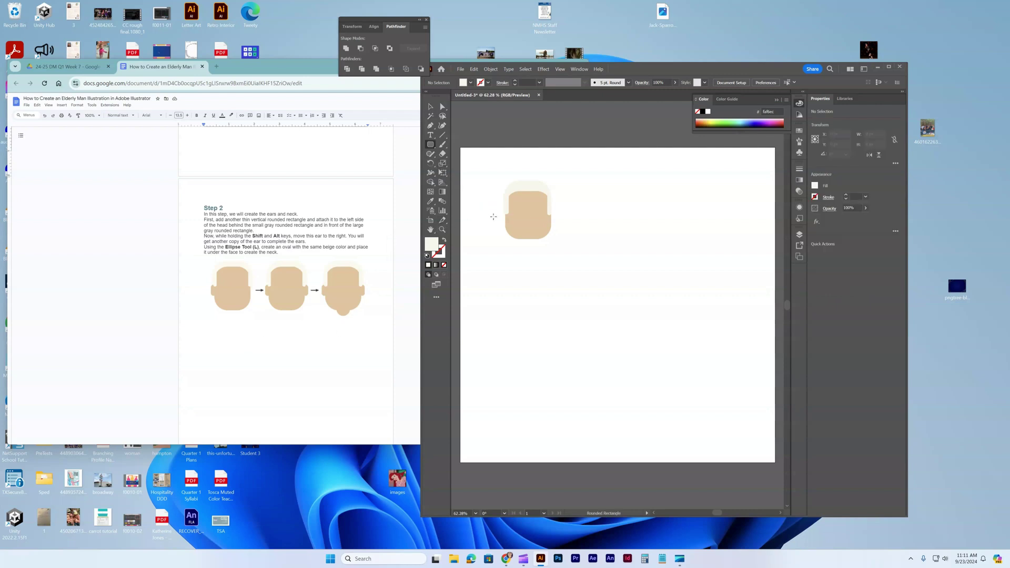
key(i)
click(536, 219)
click(430, 146)
mouse_move(496, 209)
mouse_down()
mouse_move(503, 226)
mouse_move(503, 216)
mouse_up()
click(432, 108)
Step: Send the left ear to the back, behind the hair and head
right_click(503, 216)
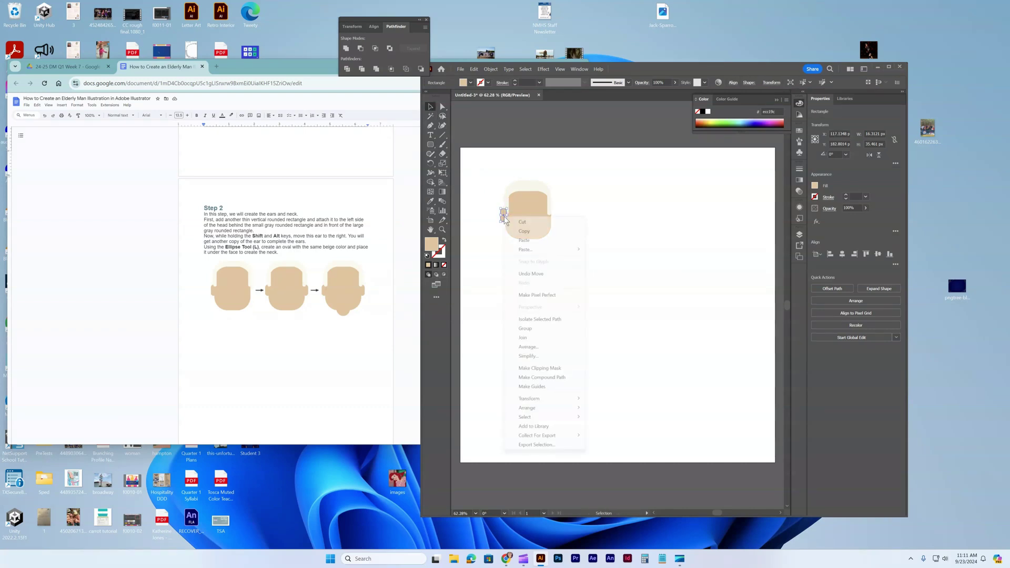
mouse_move(546, 409)
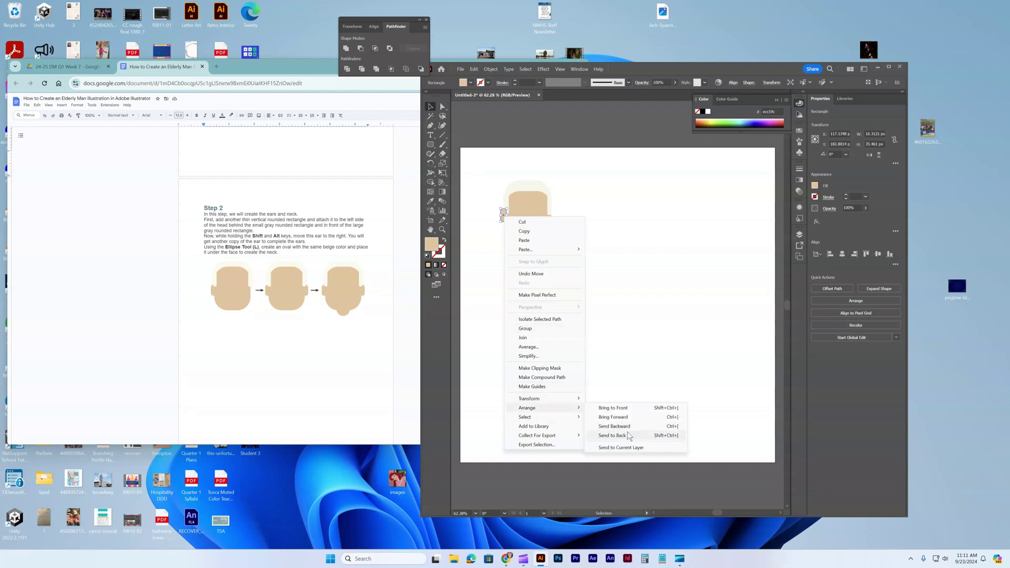
click(612, 435)
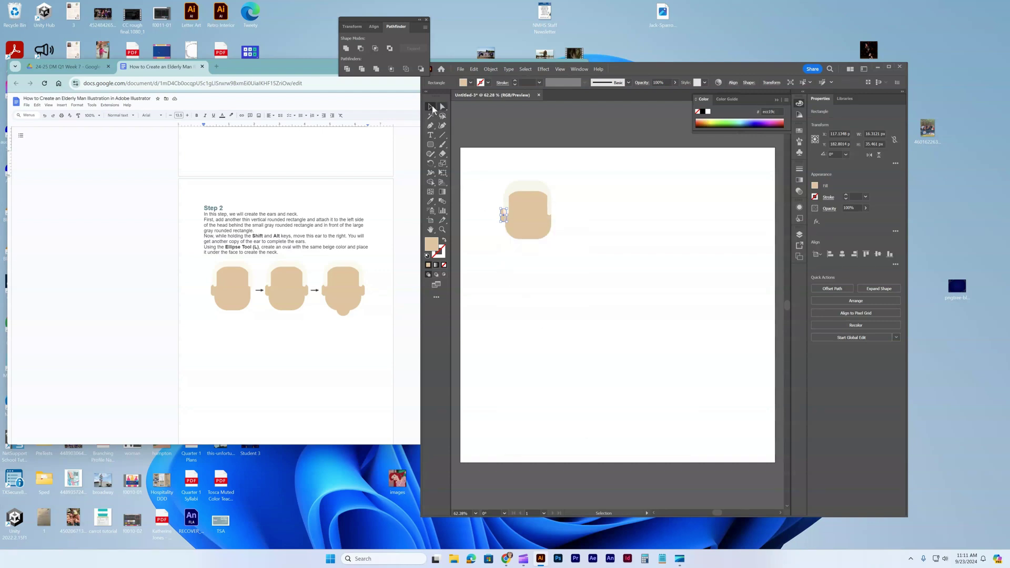
Step: Copy the left ear straight across to the right side of the head
key(a)
drag(502, 216, 552, 215)
click(511, 287)
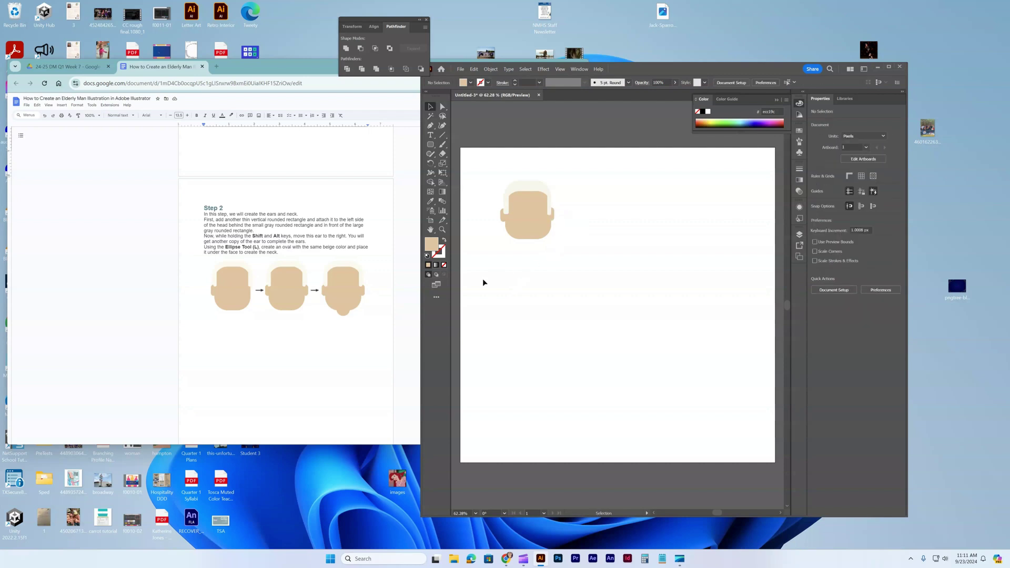
Step: Draw a beige ellipse with the Ellipse tool and place it at the lower edge of the face for the neck
drag(430, 145, 466, 163)
drag(503, 248, 526, 241)
click(429, 107)
click(520, 269)
Step: Draw a thin horizontal ellipse about 30 by 6 px beside the head and fill it with the hair's sampled cream color
scroll(341, 349, down, 5)
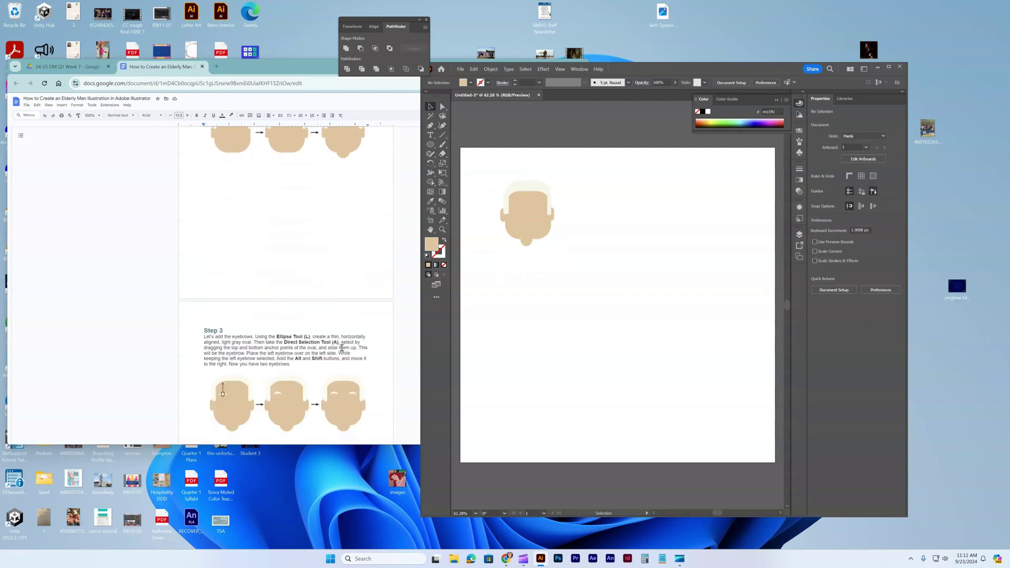
scroll(340, 346, down, 1)
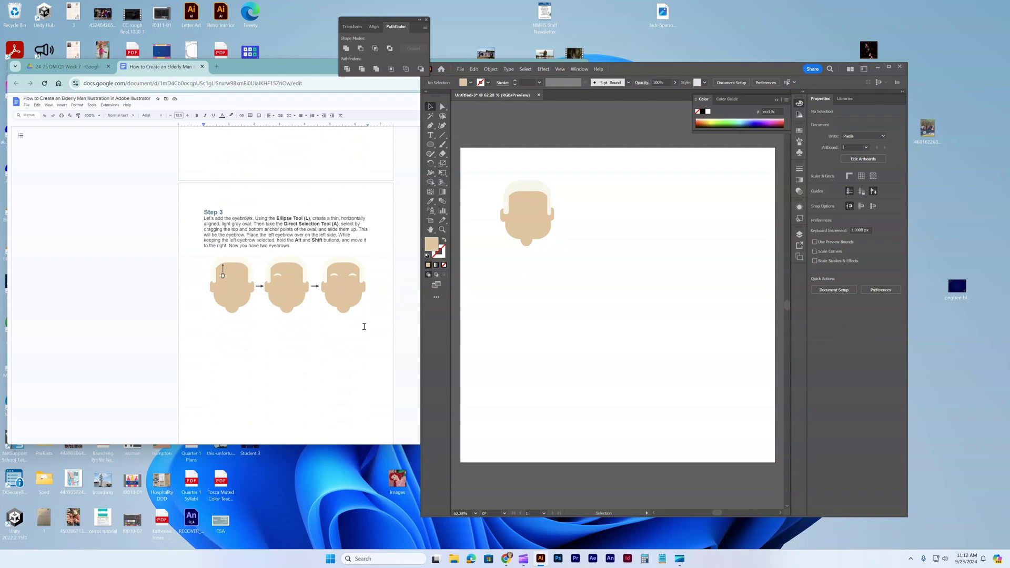
click(430, 145)
drag(470, 210, 481, 214)
key(i)
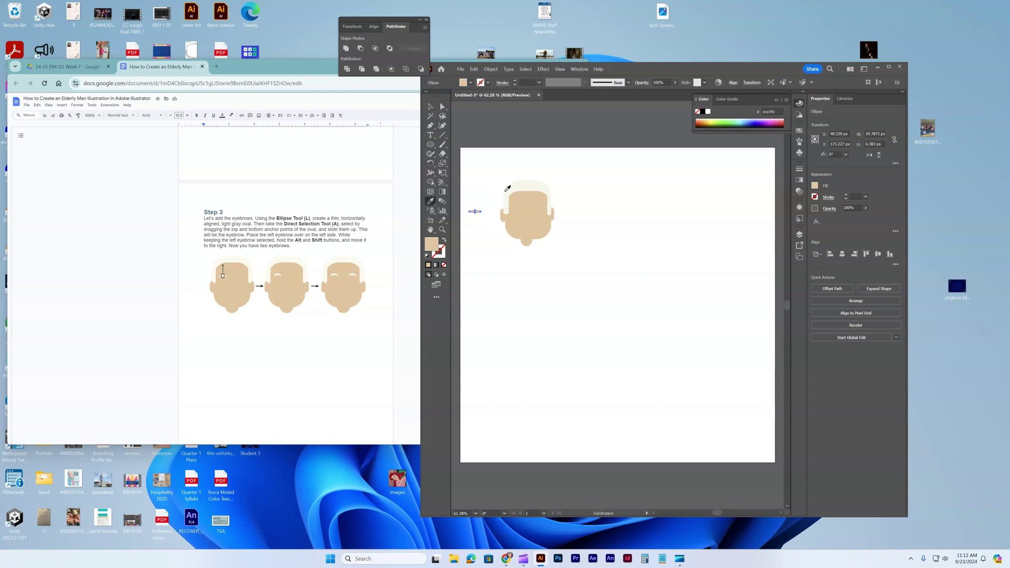
click(524, 185)
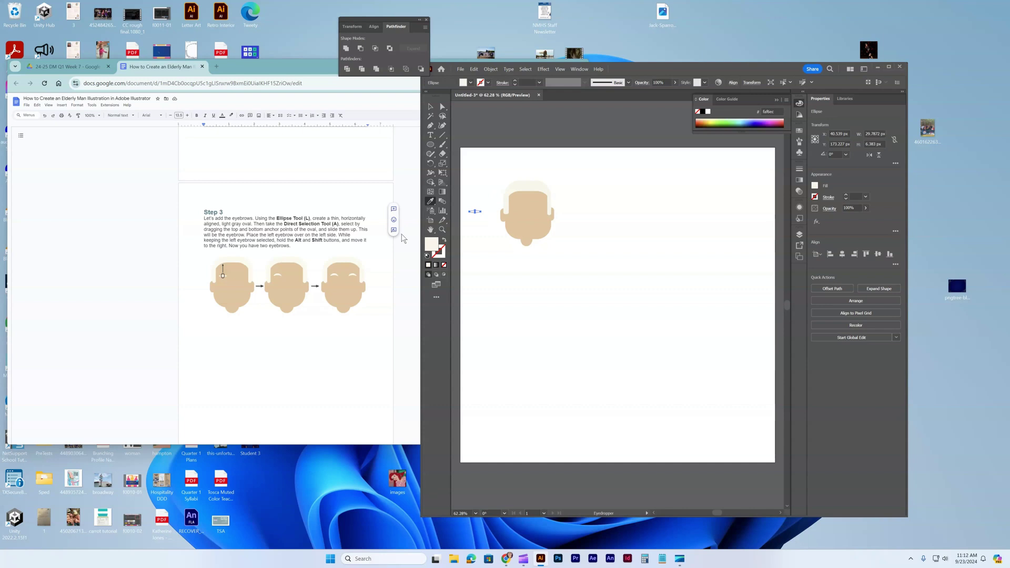
Step: Shift the thin ellipse's top and bottom anchor points upward with Direct Selection to shape an arched eyebrow
click(443, 107)
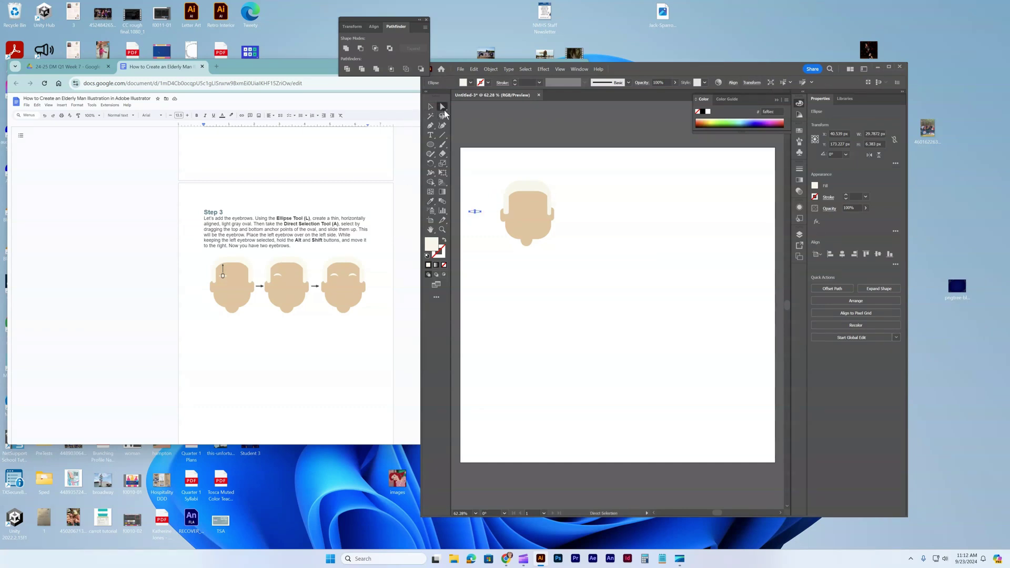
key(ctrl+plus)
key(ctrl+plus)
key(ctrl+plus)
key(ctrl+plus)
key(ctrl+plus)
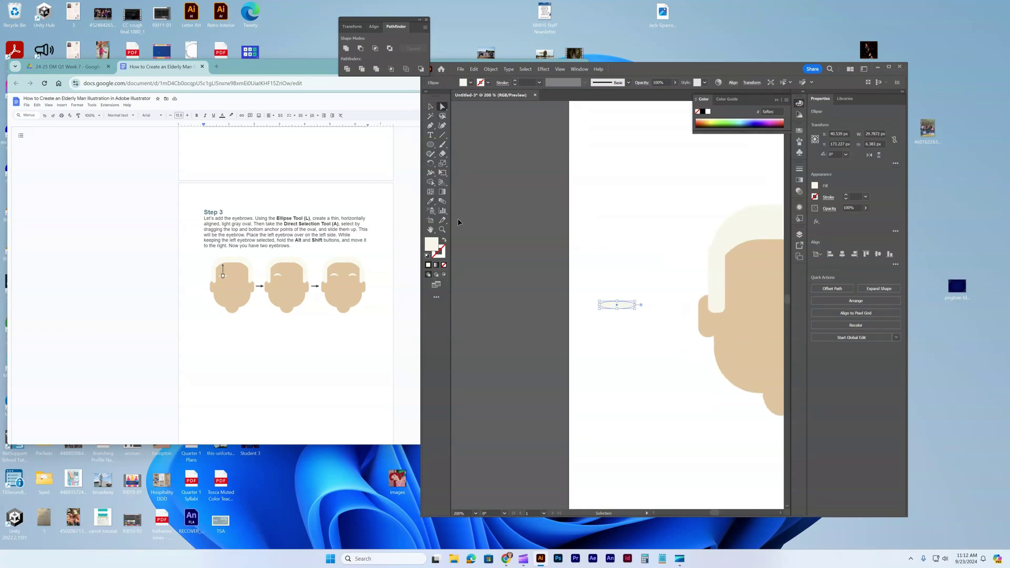
drag(622, 311, 619, 309)
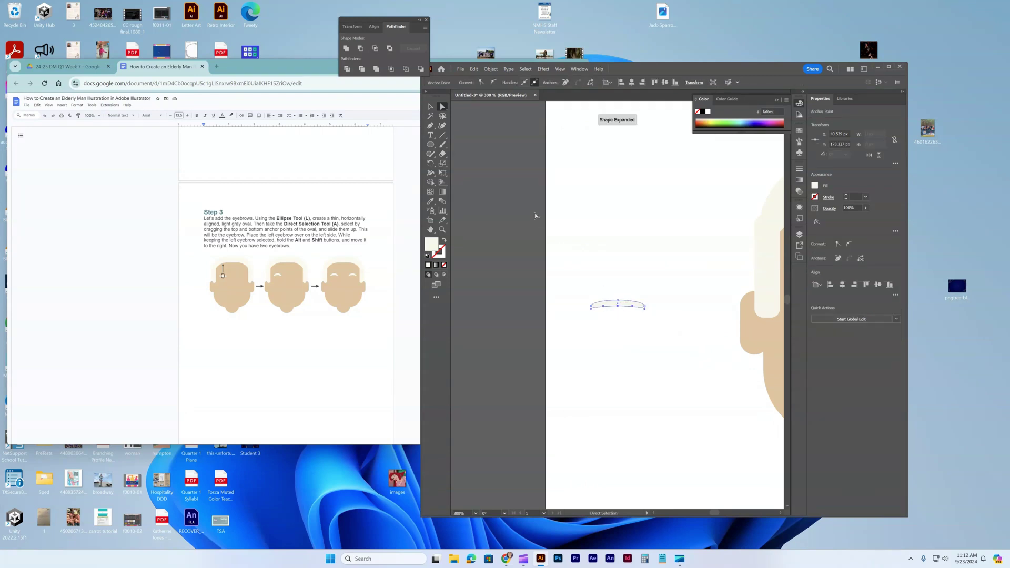
key(ctrl+minus)
key(ctrl+minus)
key(ctrl+minus)
key(ctrl+minus)
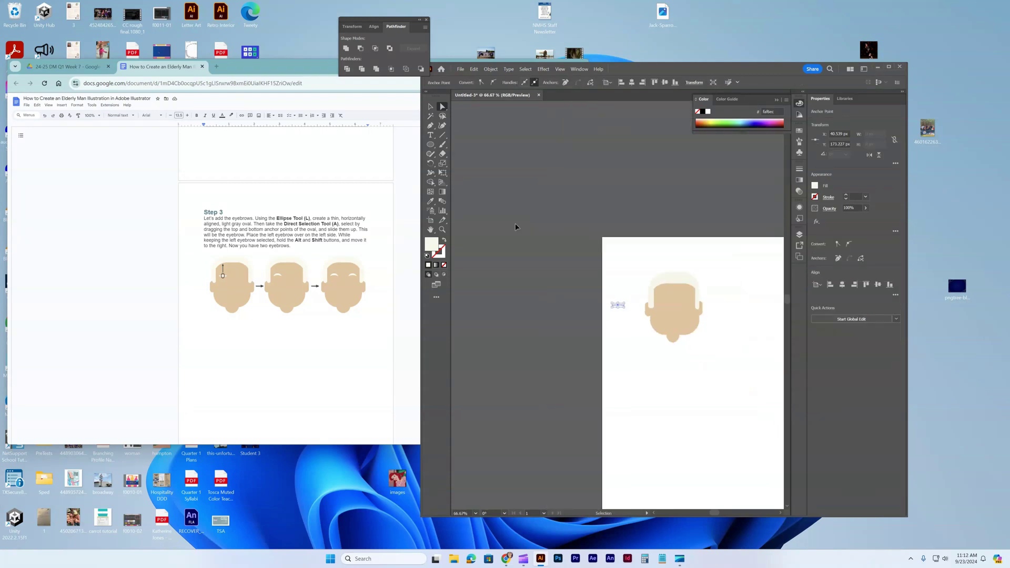
click(619, 319)
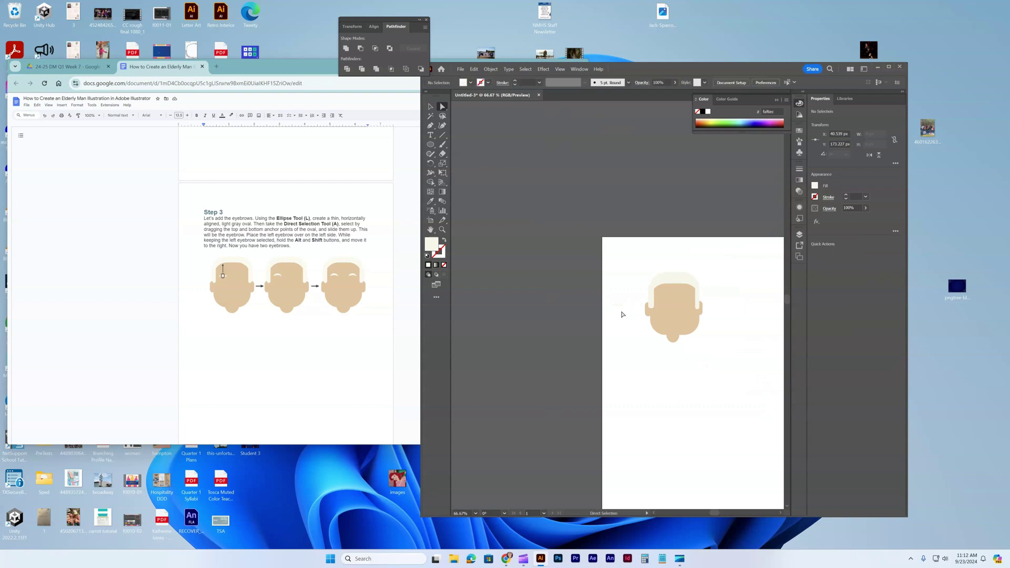
Step: Place a copy of the eyebrow on the left side of the forehead and move the original to the right side
click(430, 106)
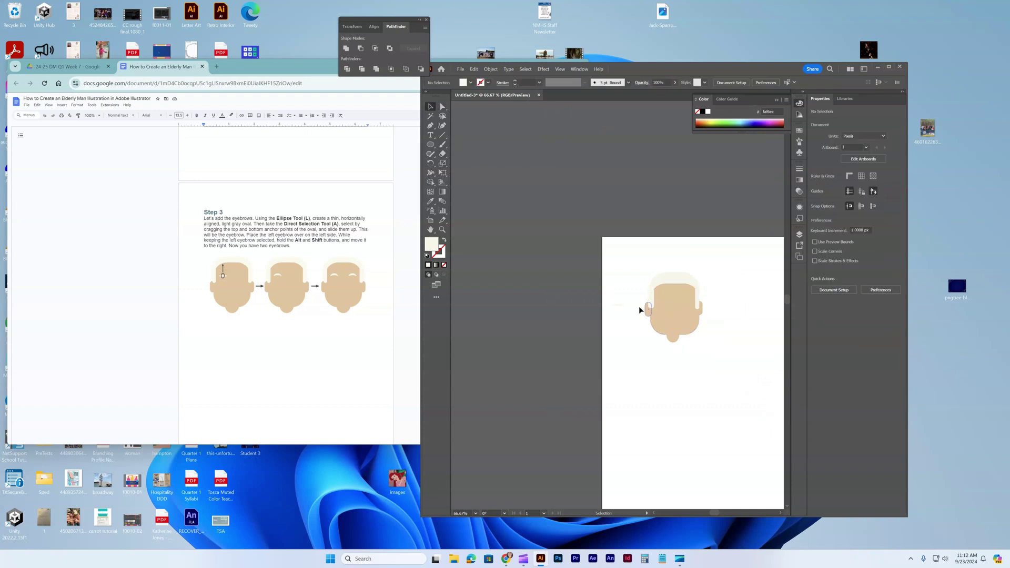
drag(622, 307, 667, 294)
key(a)
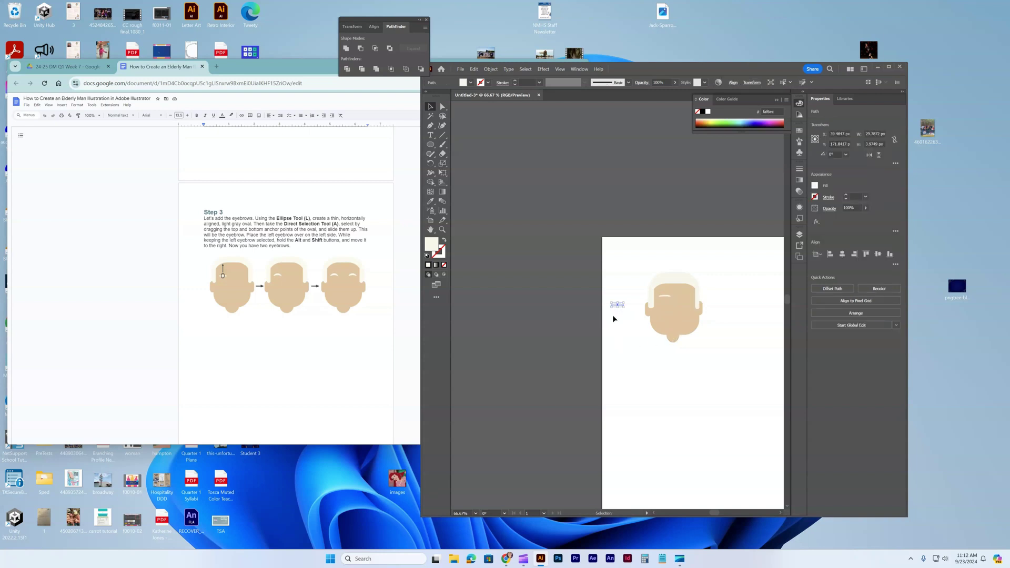
click(612, 314)
drag(619, 304, 686, 298)
click(613, 367)
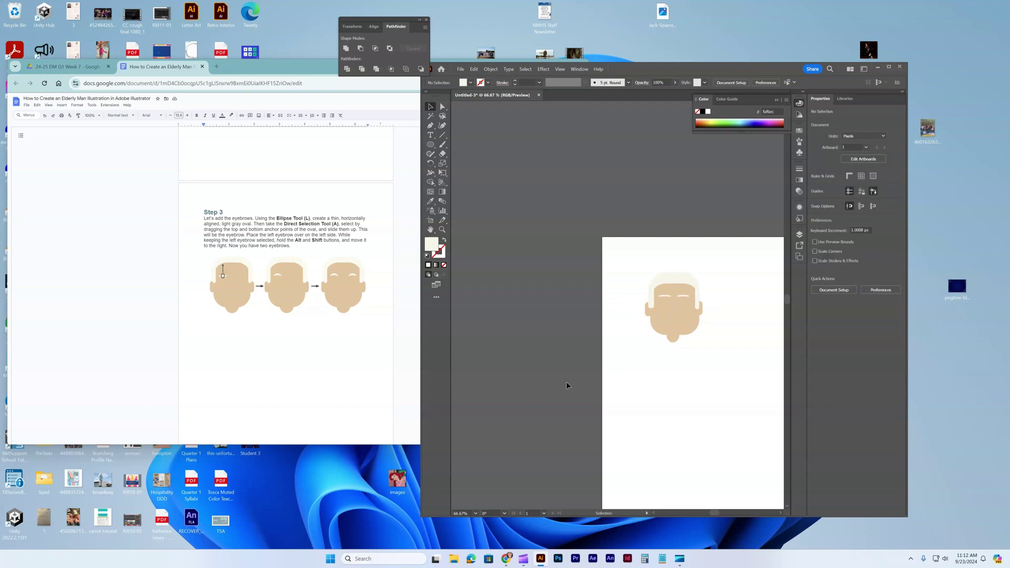
Step: Draw a narrow vertical ellipse about 11 by 40 px beside the head for the nose, following Step 4 of the tutorial
scroll(353, 358, down, 3)
scroll(353, 358, down, 3)
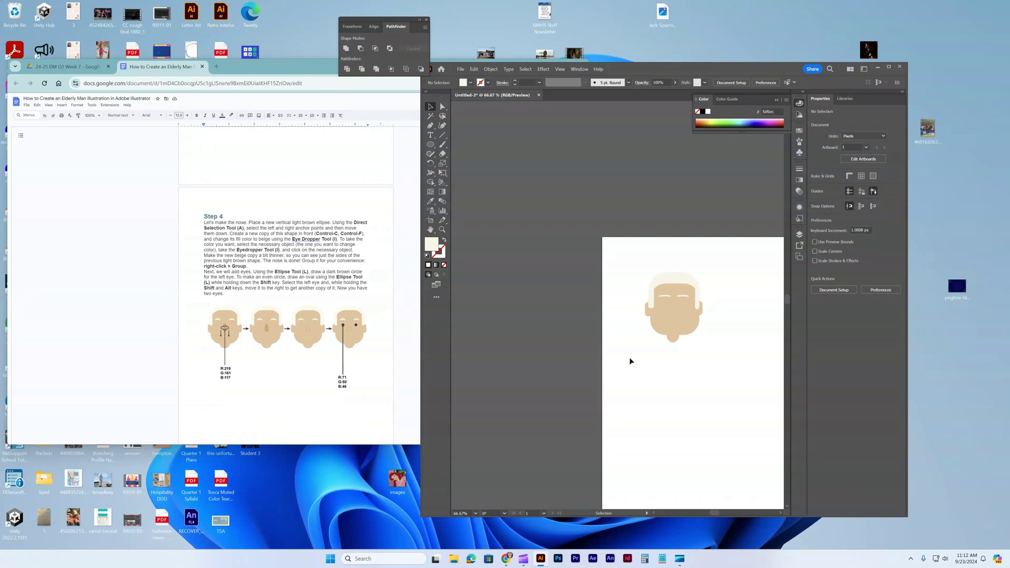
click(431, 145)
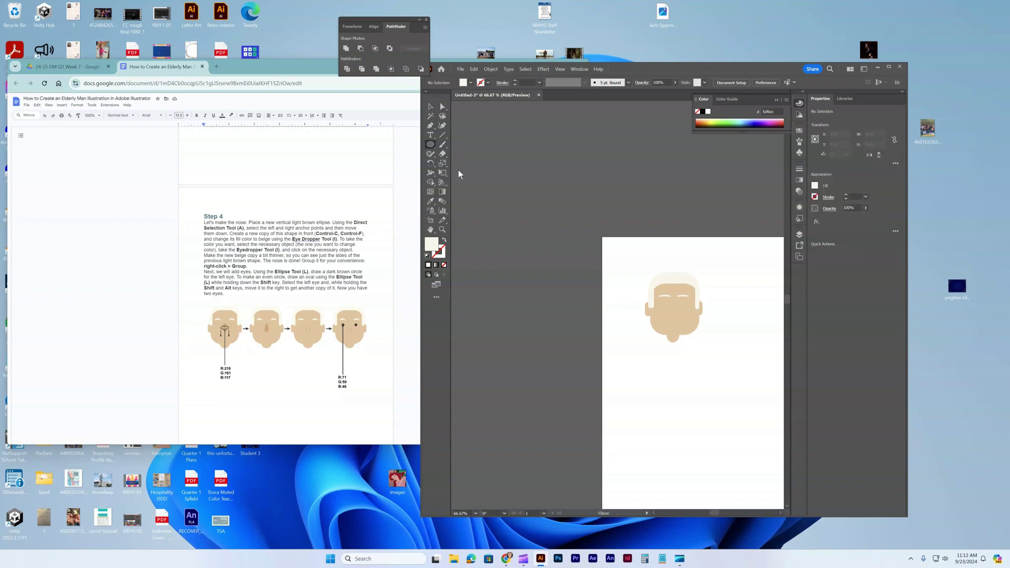
mouse_move(615, 322)
mouse_down()
mouse_move(624, 351)
mouse_move(619, 337)
mouse_up()
Step: Set the nose ellipse's fill to light brown with RGB 219, 161, 117
double_click(434, 249)
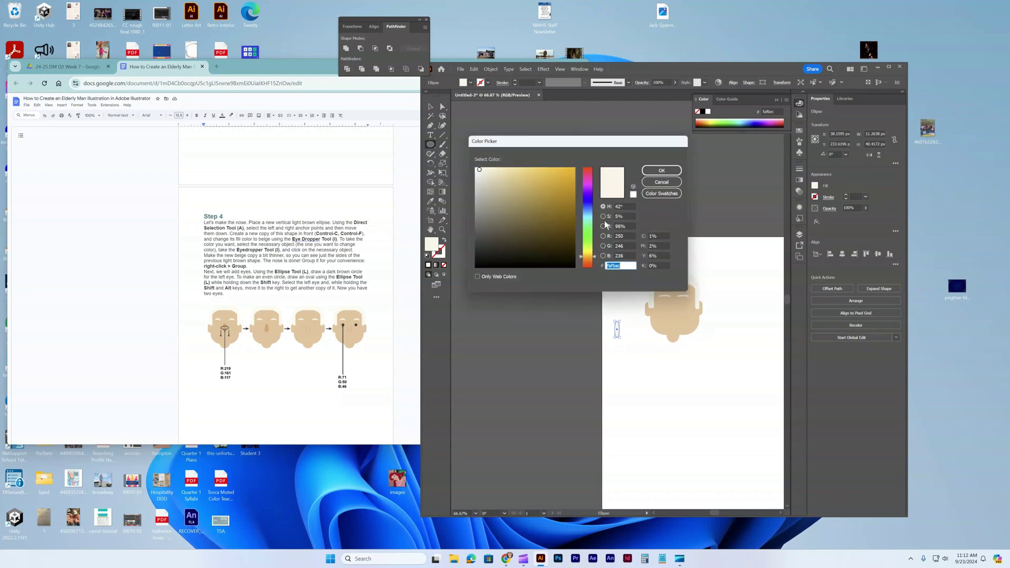
click(623, 236)
text(219)
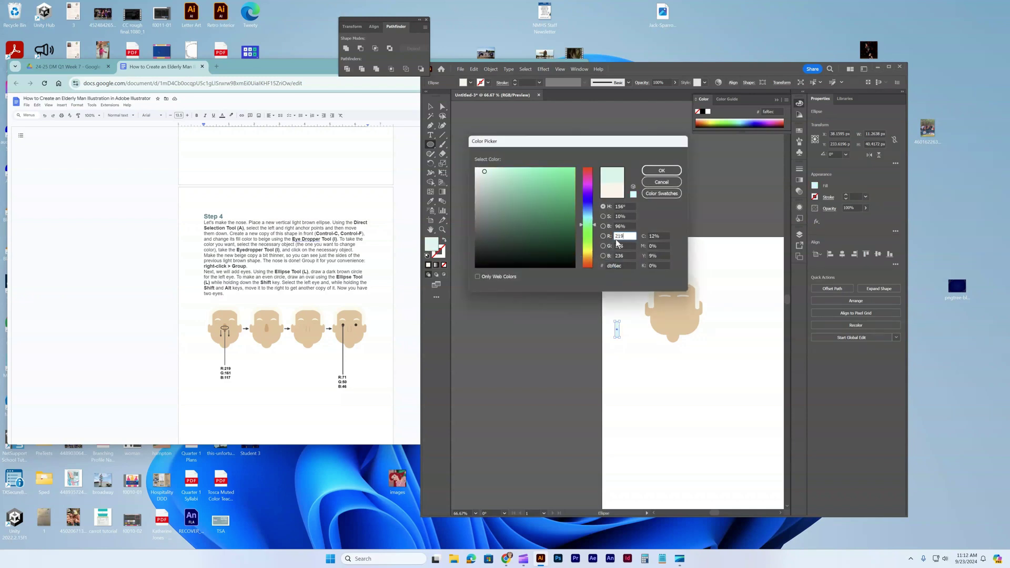
click(623, 245)
text(161)
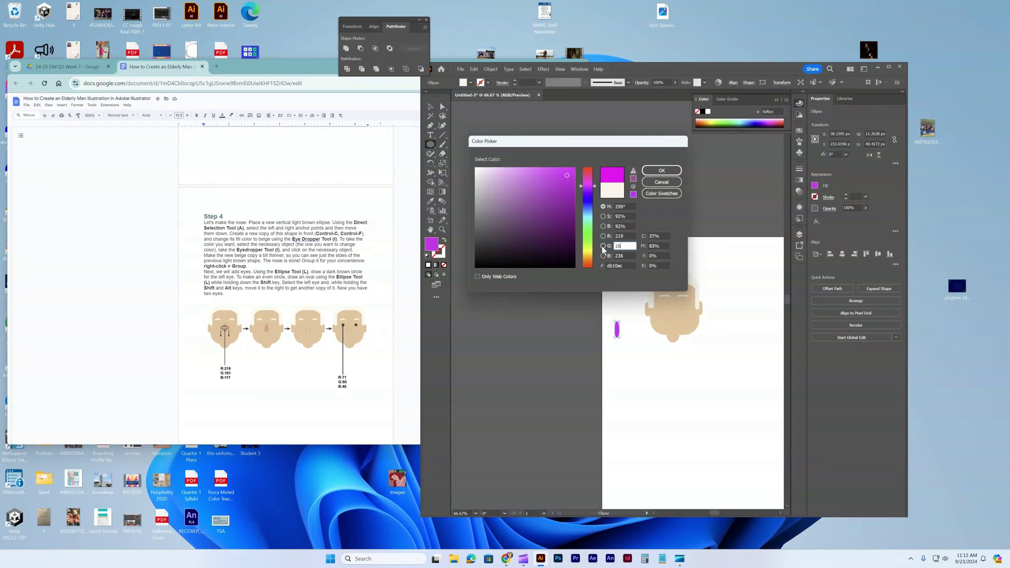
click(628, 255)
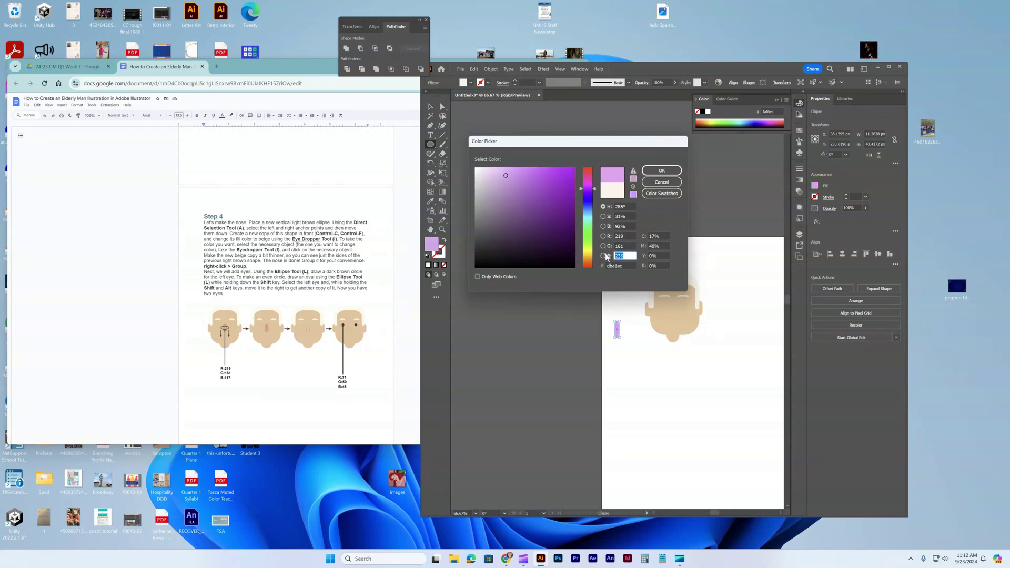
text(117)
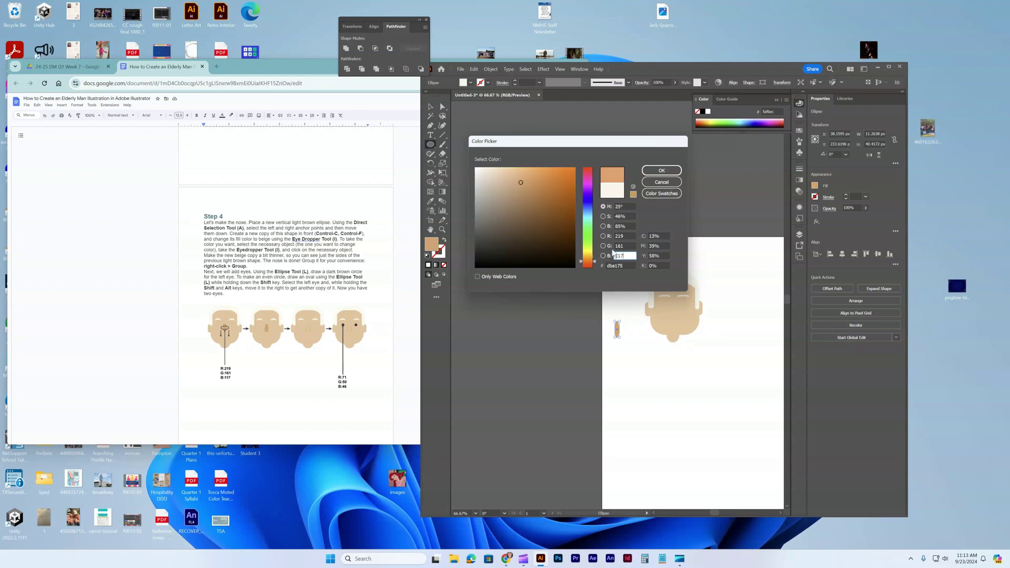
click(661, 171)
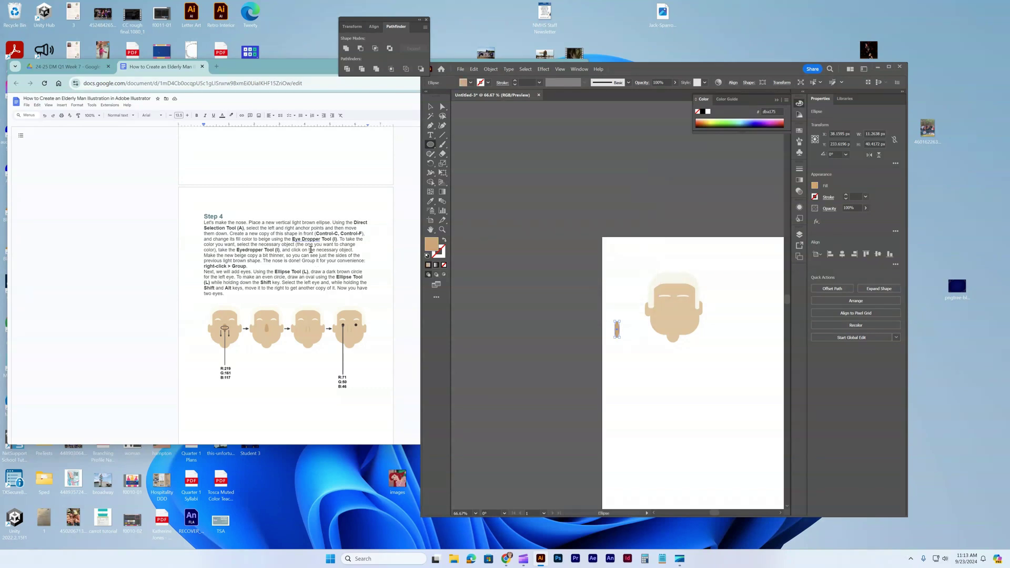
Step: Move the nose ellipse's left and right anchor points down with Direct Selection so it widens toward its lower end
click(443, 107)
click(616, 330)
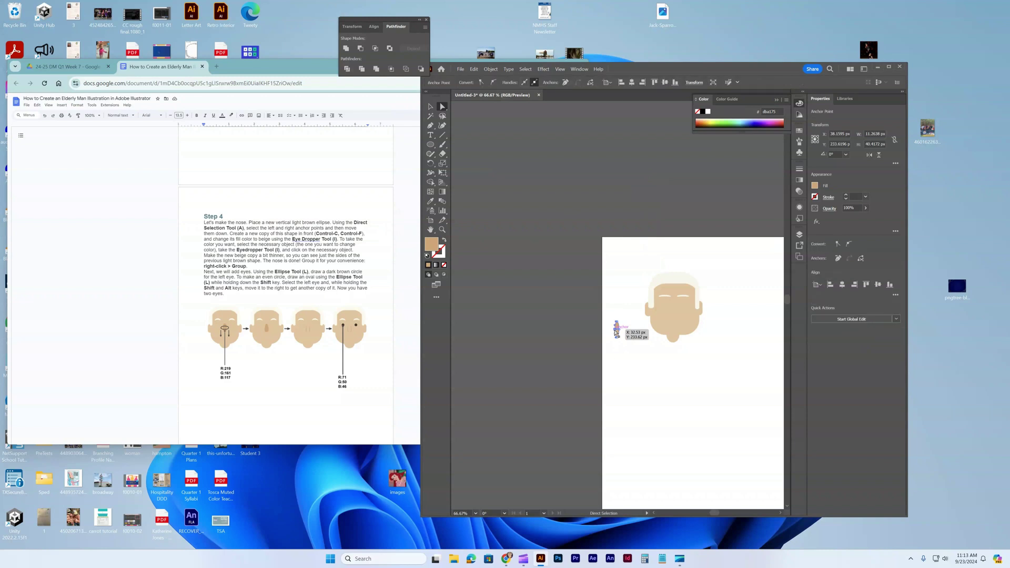
shift+click(620, 332)
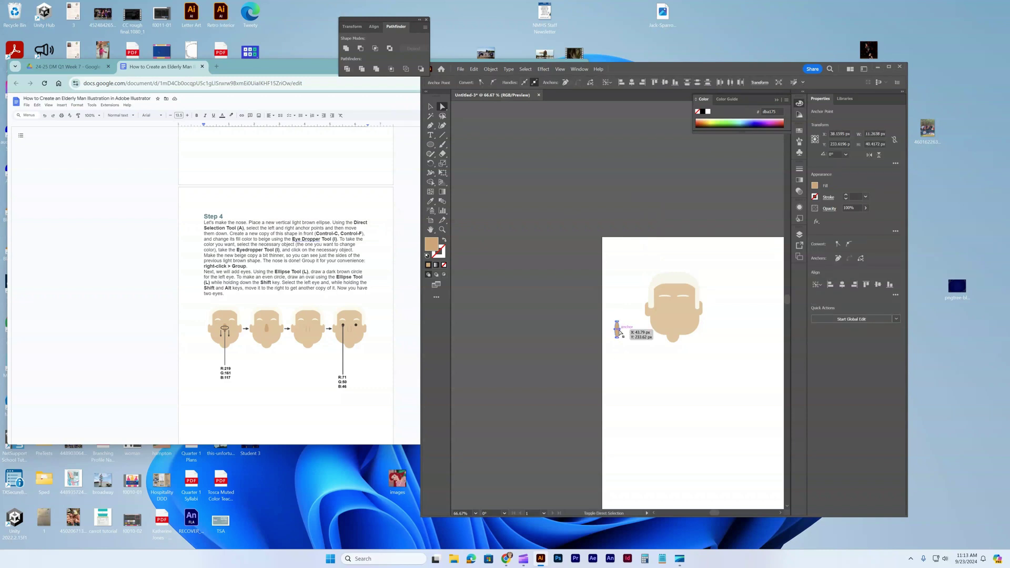
drag(620, 332, 619, 333)
Step: Copy the nose shape and paste the duplicate directly in front of the original
key(ctrl+c)
key(ctrl+v)
key(ctrl+z)
key(ctrl+f)
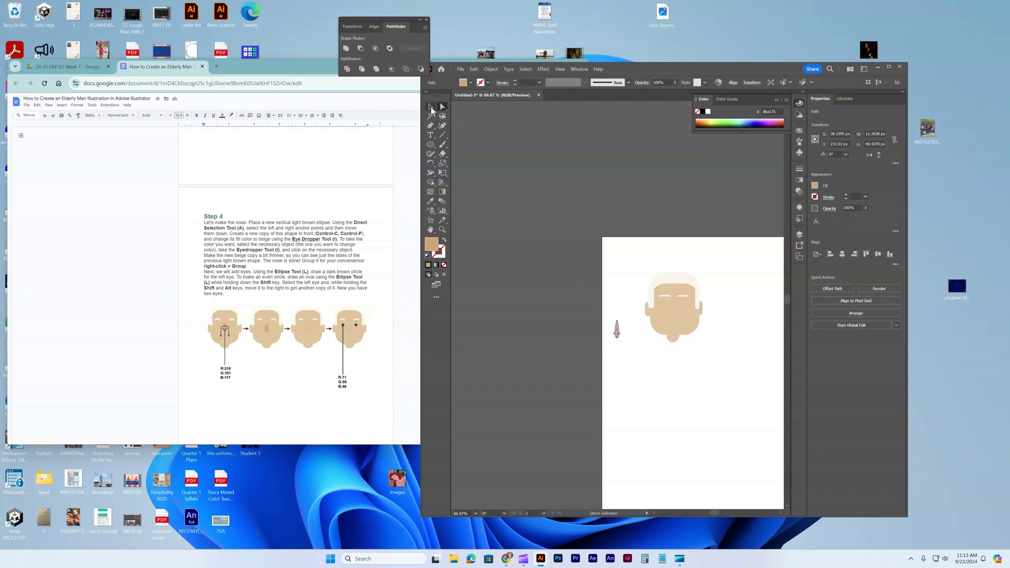
Step: Shrink the front nose copy to about 8 px wide so the brown original shows around its sides
key(v)
click(633, 341)
key(a)
click(617, 334)
key(v)
drag(619, 337, 616, 329)
click(614, 330)
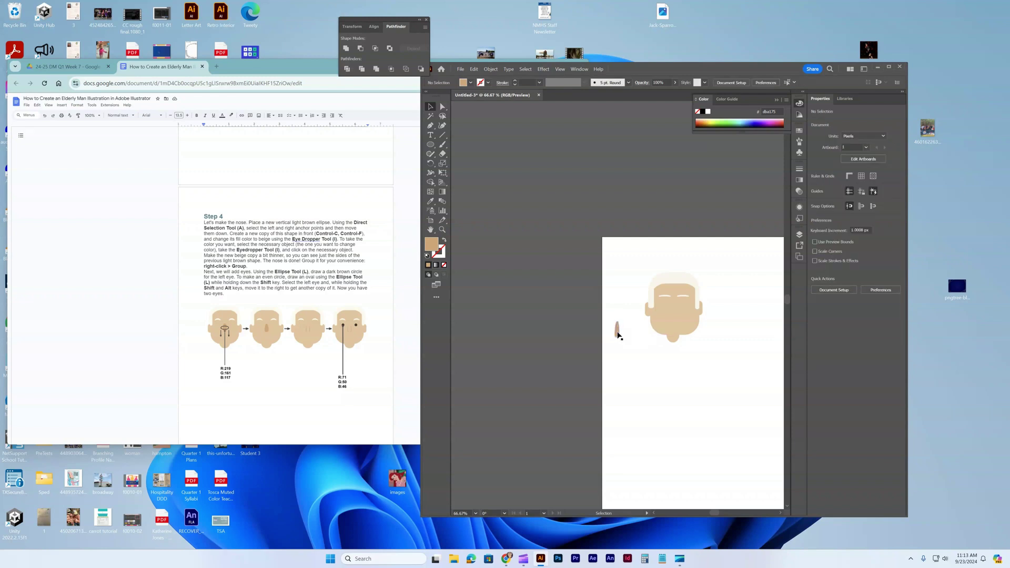
Step: Fill the smaller front nose shape with the beige sampled from the face using the Eyedropper
click(617, 330)
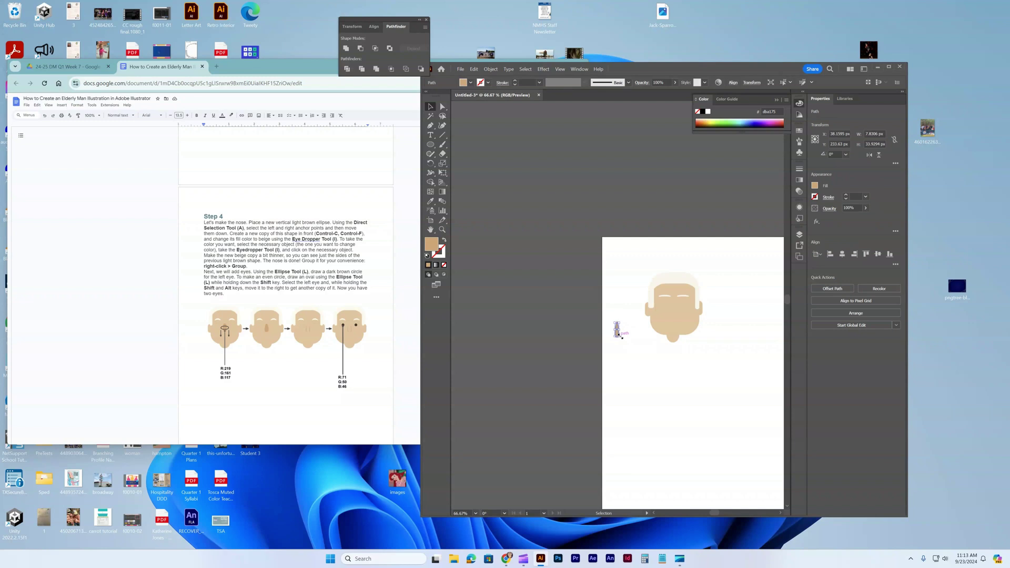
key(i)
click(664, 304)
key(v)
click(618, 354)
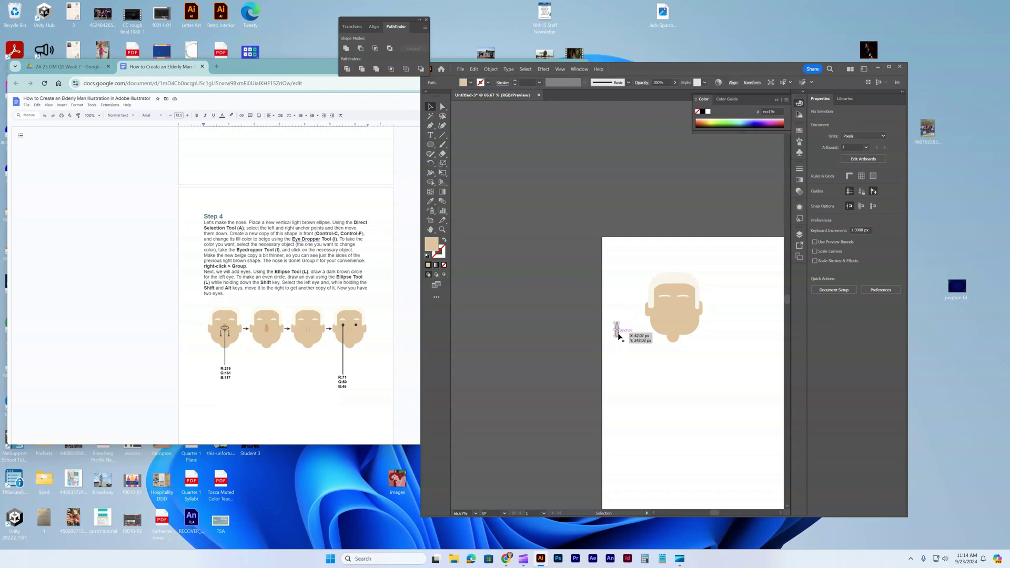
click(618, 336)
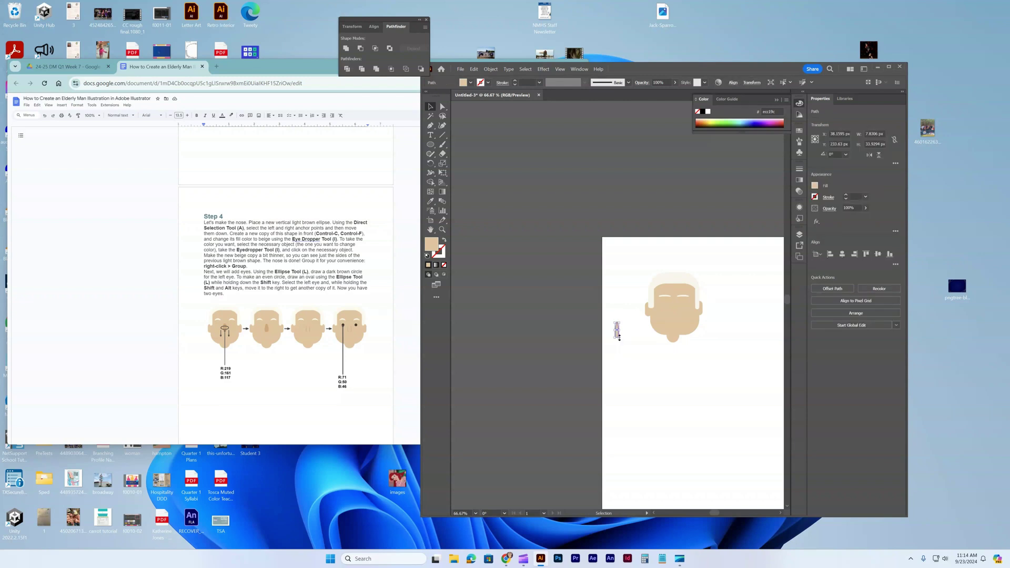
click(626, 333)
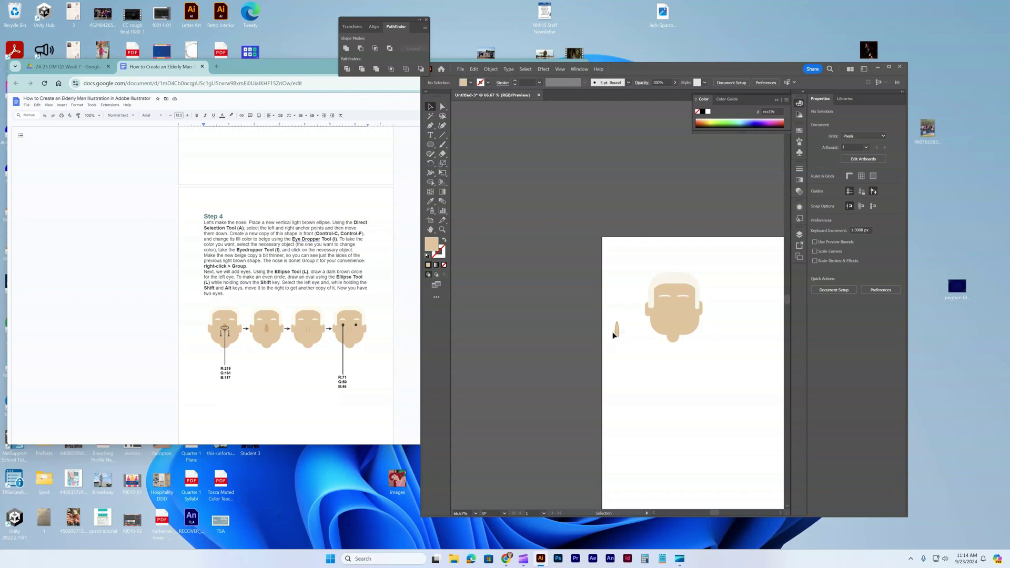
Step: Group the two nose shapes and place the group in the center of the face below the eyebrows
click(616, 328)
drag(617, 322, 618, 320)
click(625, 323)
right_click(614, 330)
click(636, 423)
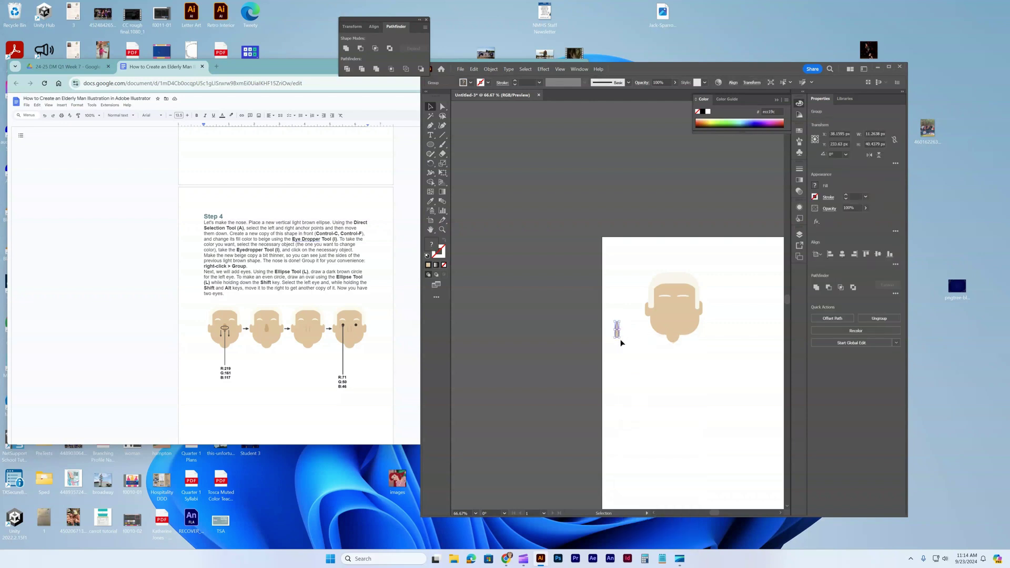
drag(621, 334, 677, 315)
click(628, 352)
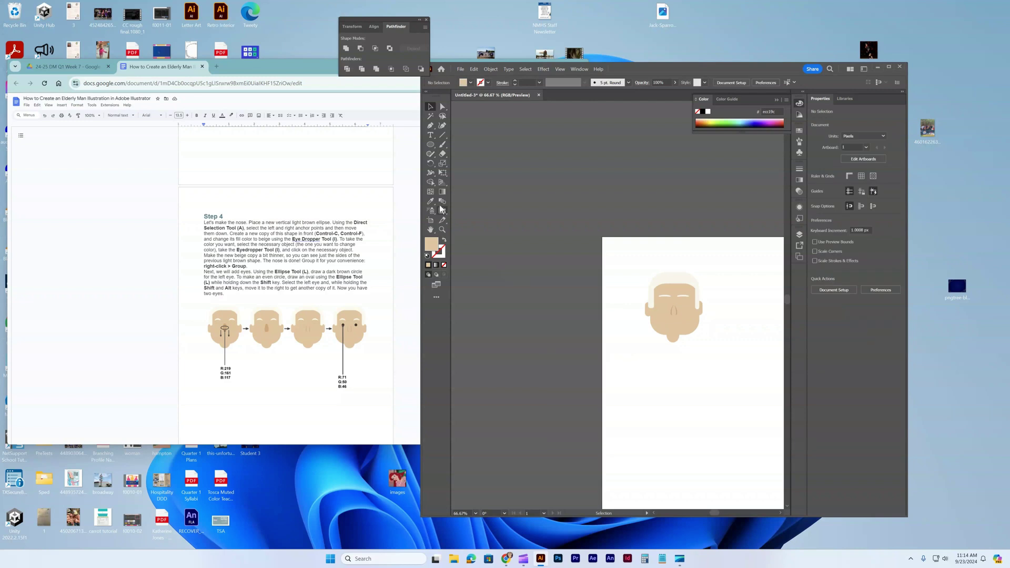
Step: Draw a small even circle beside the chin for an eye and fill it dark brown with RGB 71, 50, 46
click(430, 145)
drag(614, 342, 619, 347)
double_click(430, 245)
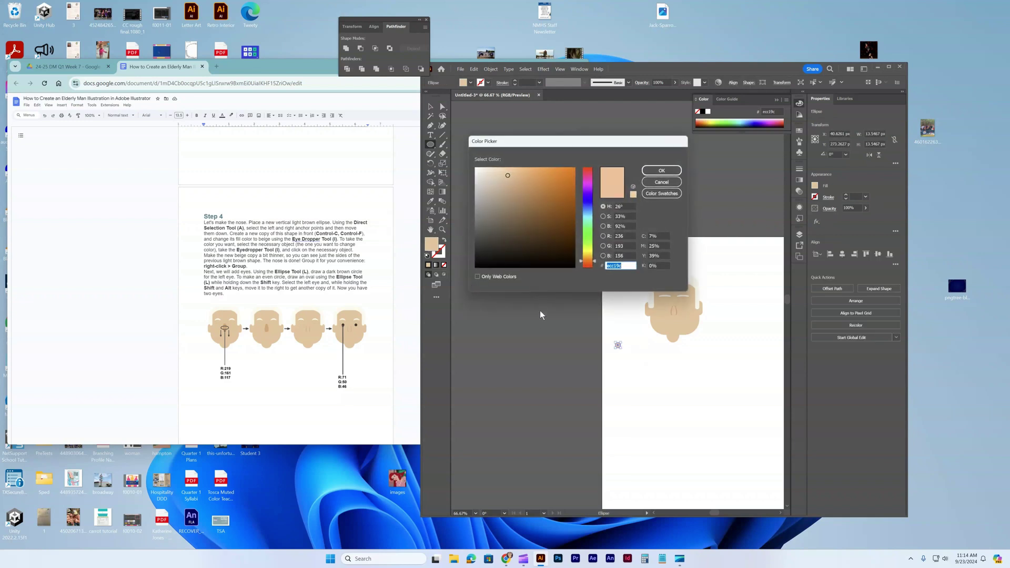
double_click(610, 237)
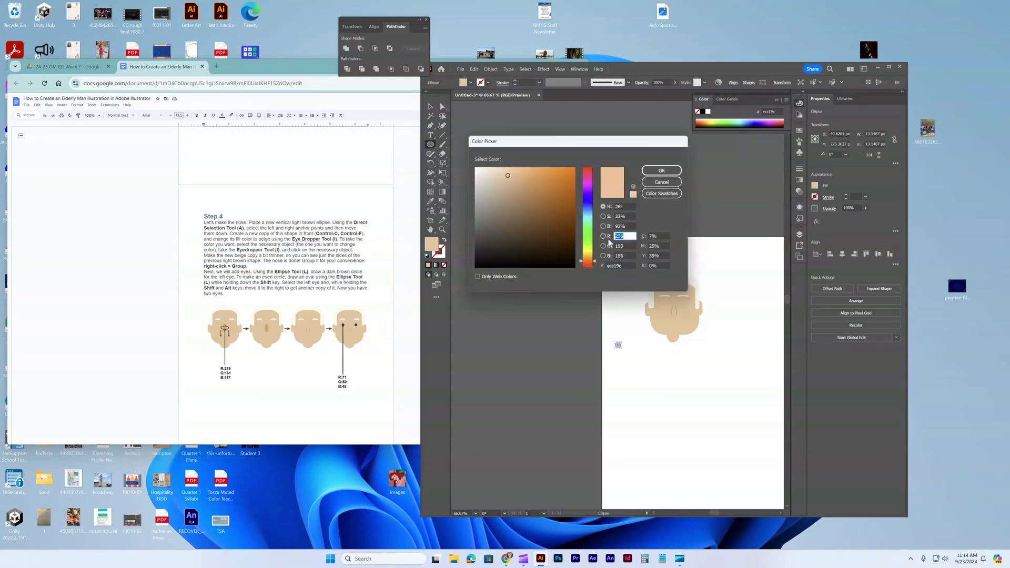
text(71)
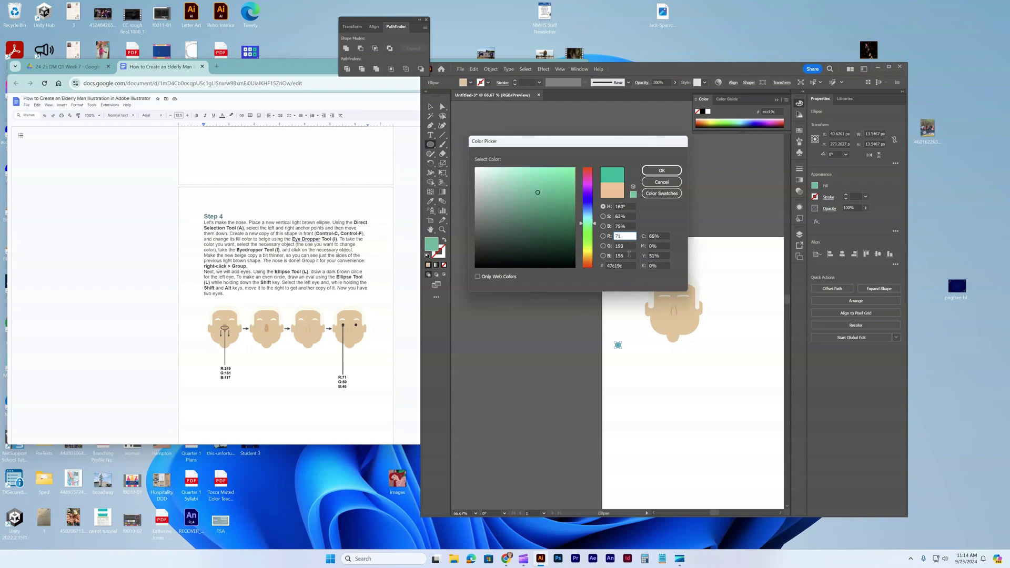
double_click(613, 246)
text(50)
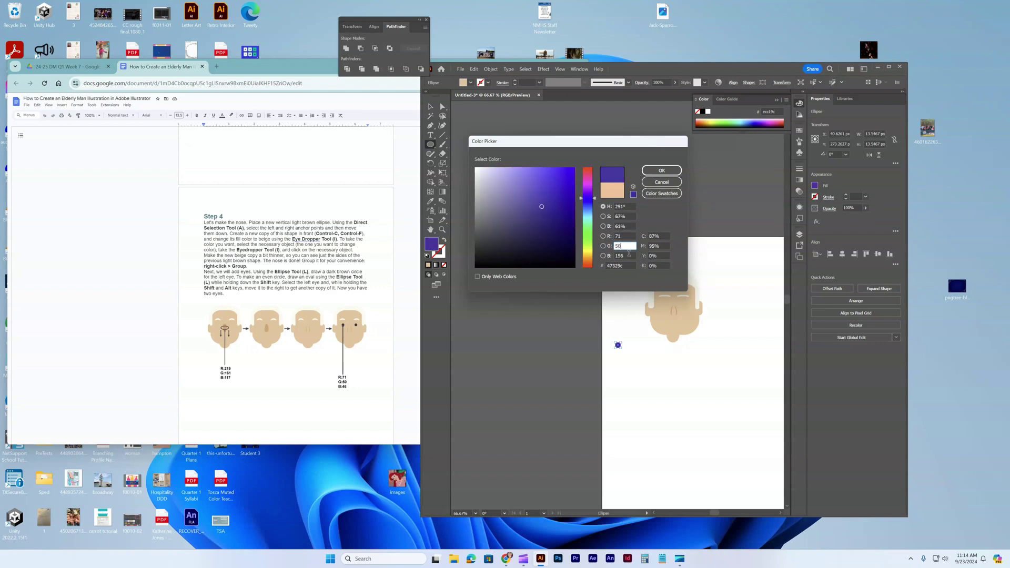
key(Tab)
text(46)
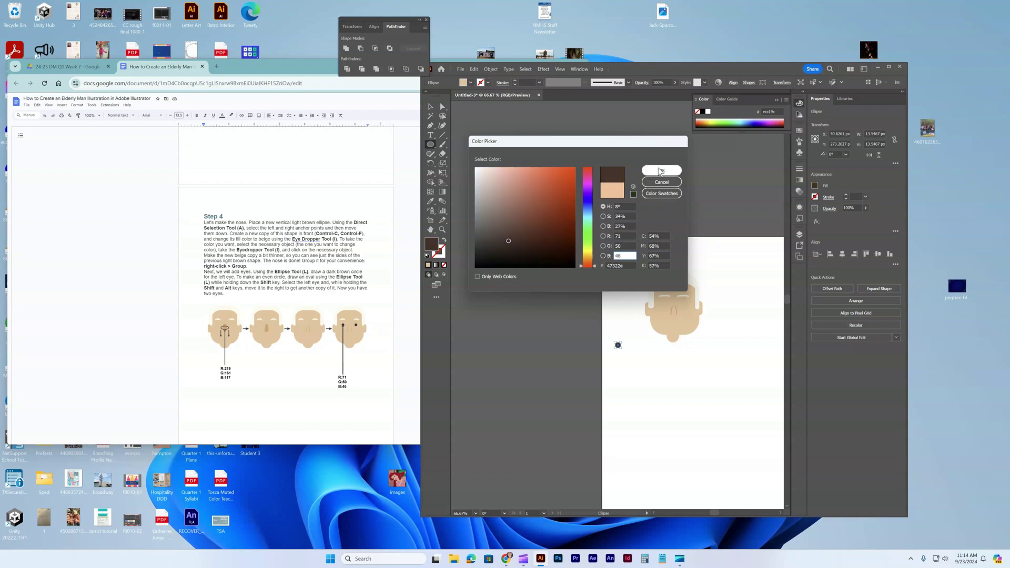
click(661, 170)
Step: Duplicate the dark brown circle and place the two circles on the face as eyes beneath the eyebrows
key(v)
drag(618, 345, 617, 305)
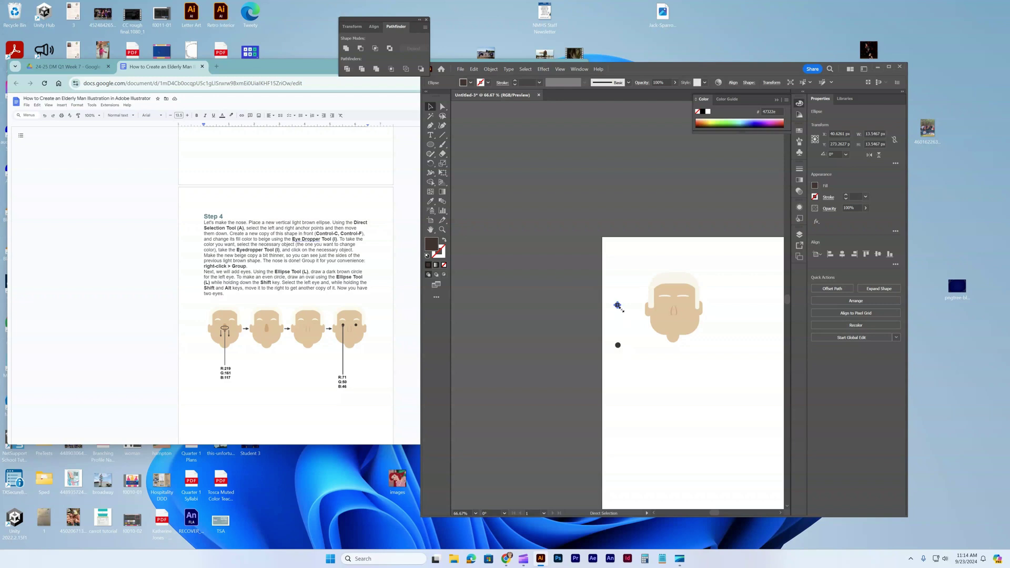
drag(619, 346, 685, 306)
click(632, 346)
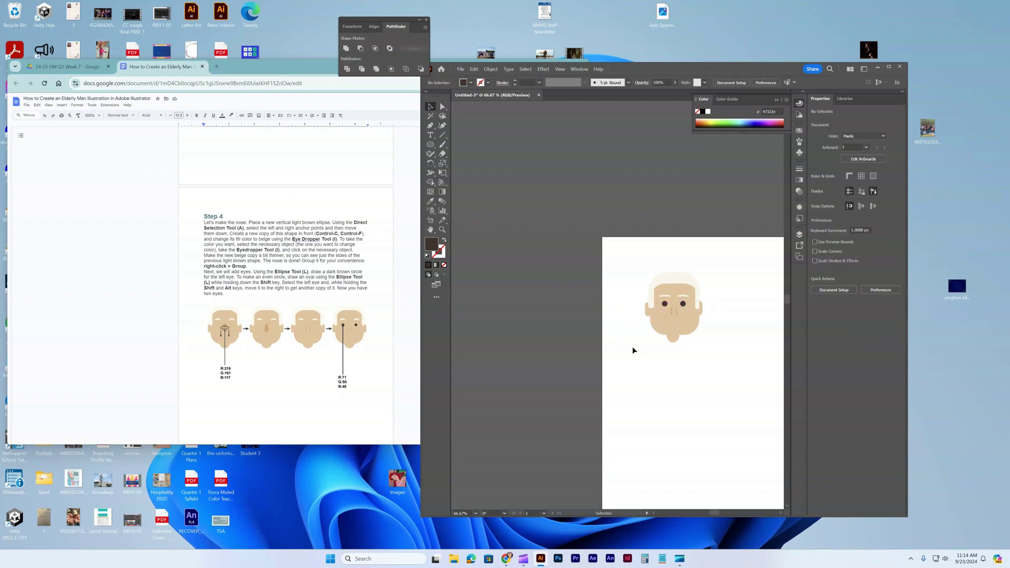
Step: Draw a rounded rectangle about 59 by 37 px below the face and fill it with the off-white sampled from the hair
scroll(334, 381, down, 6)
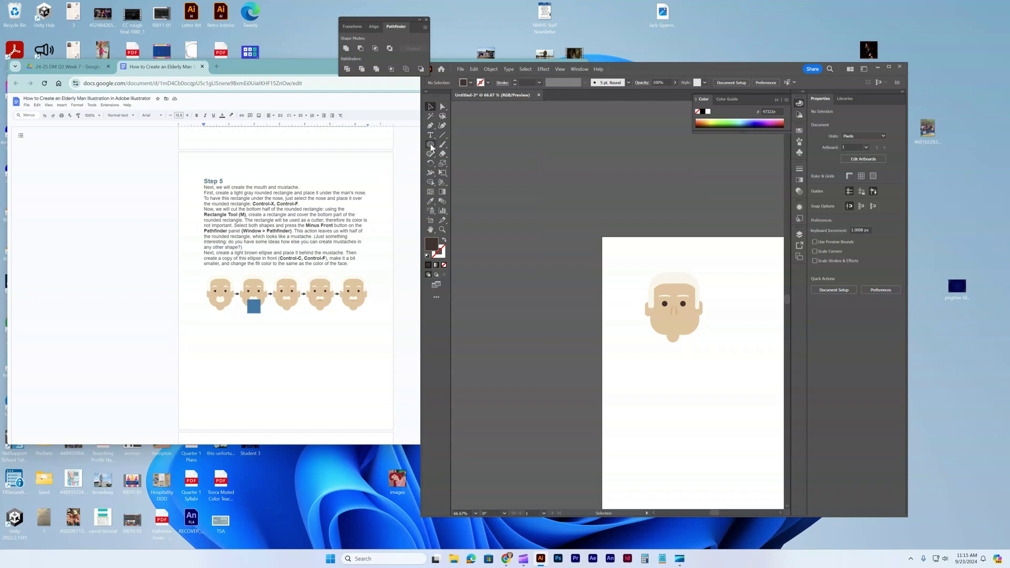
mouse_move(432, 148)
mouse_down()
mouse_move(467, 149)
mouse_move(431, 148)
mouse_up()
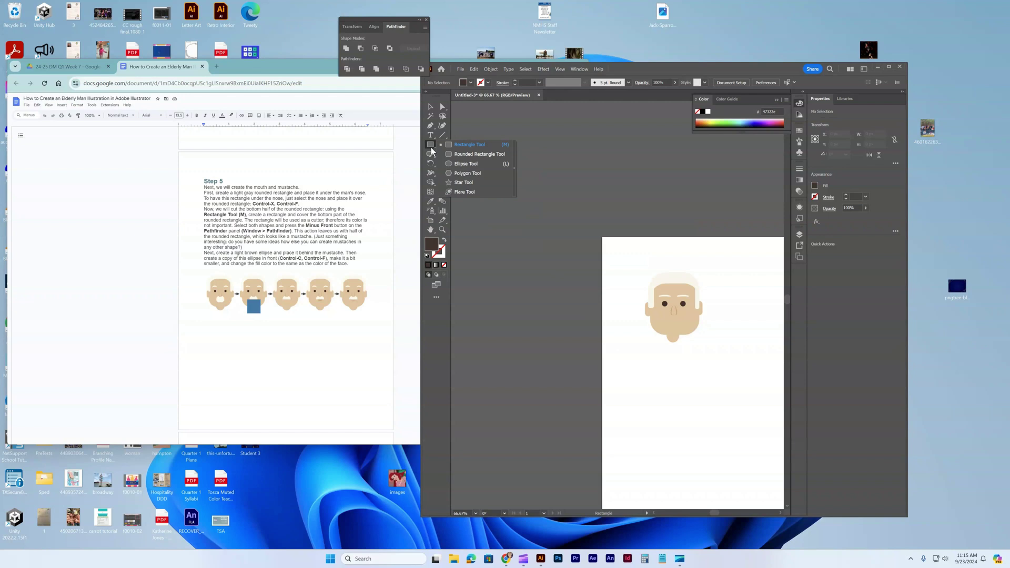
drag(431, 151, 463, 153)
drag(641, 337, 665, 353)
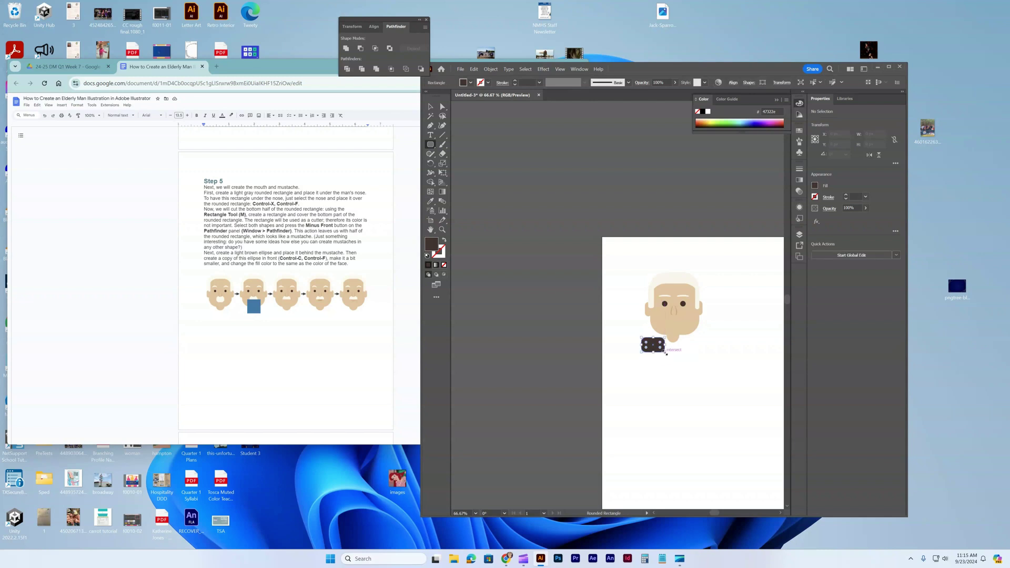
key(i)
click(650, 291)
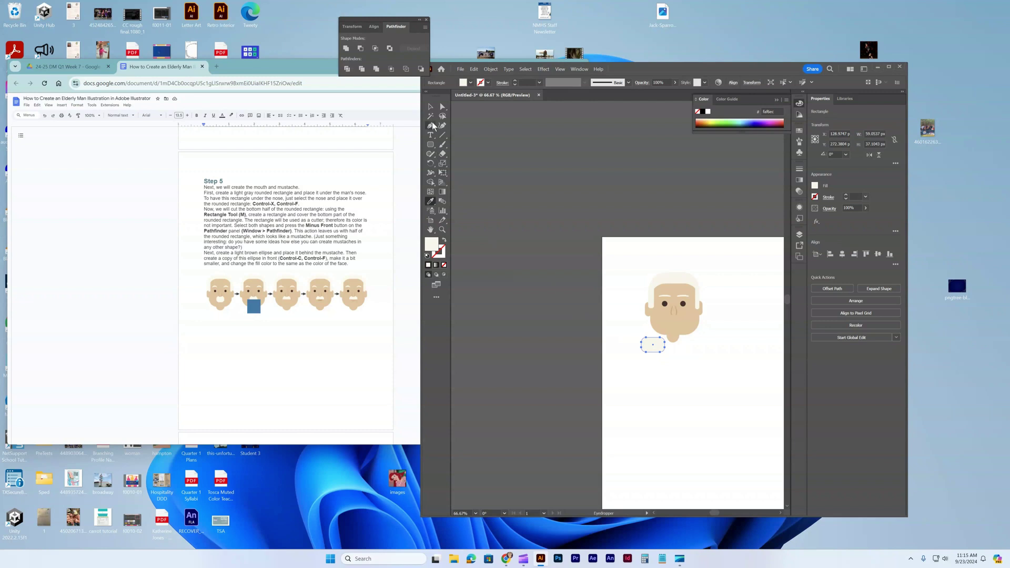
Step: Cover the lower half of the rounded rectangle with a plain rectangle about 96 by 31 px and fill it near-black
click(431, 145)
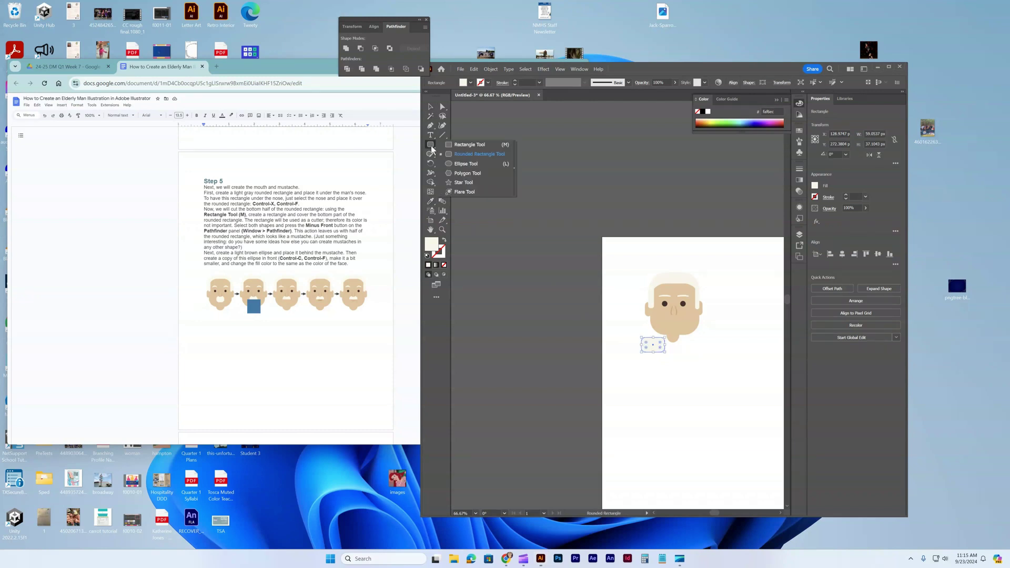
drag(430, 145, 457, 144)
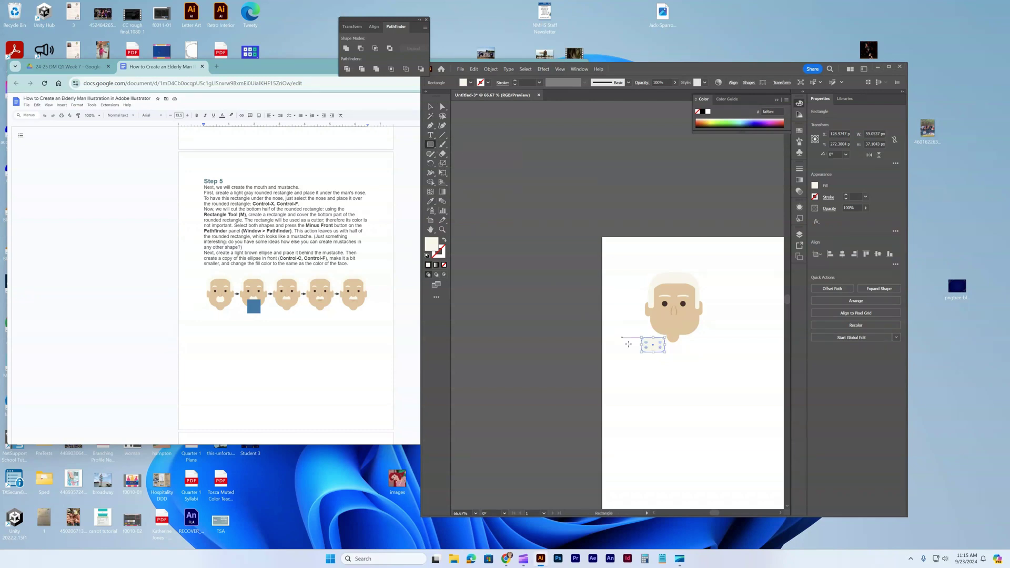
drag(632, 346, 671, 358)
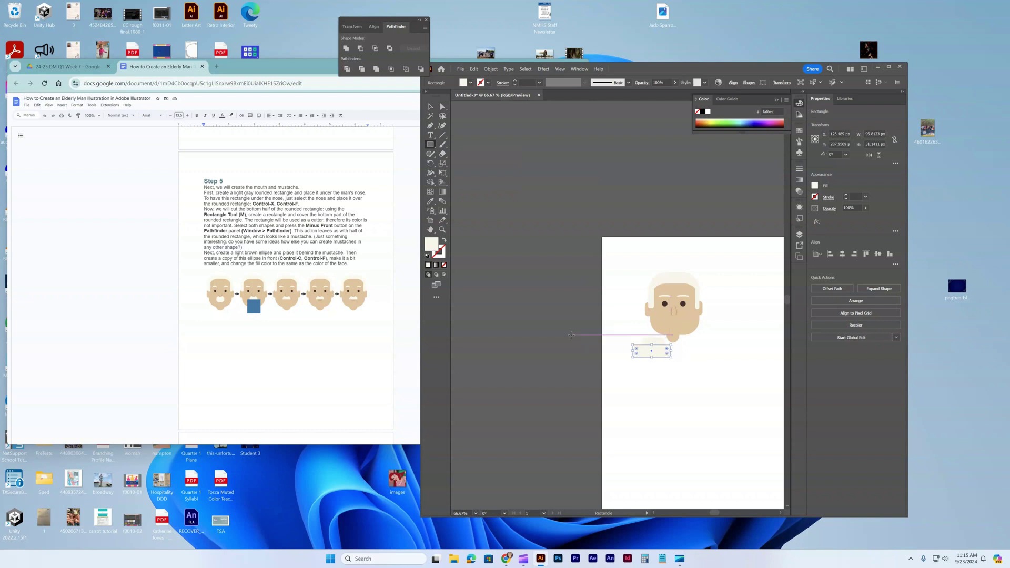
double_click(431, 244)
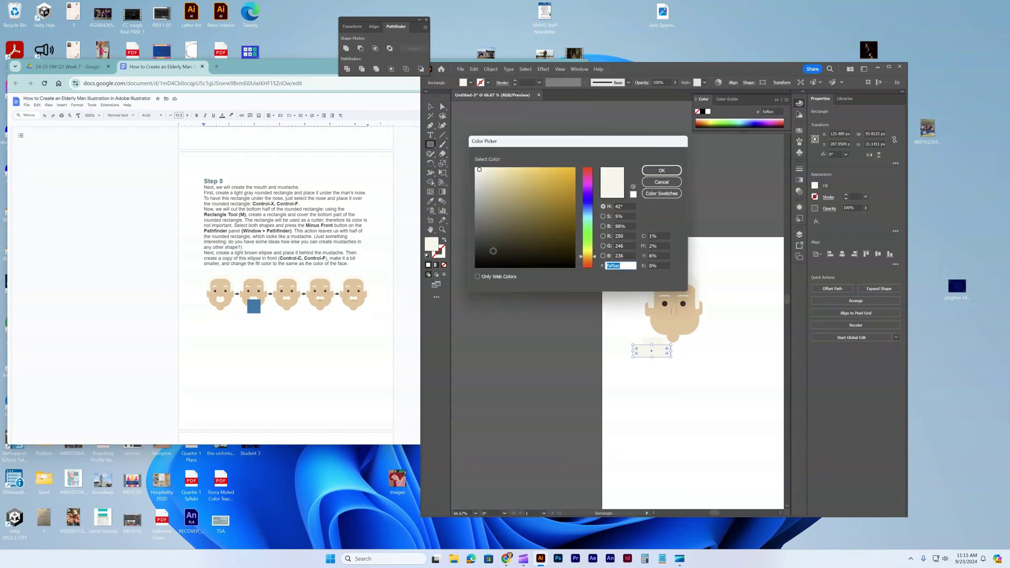
click(483, 253)
click(654, 171)
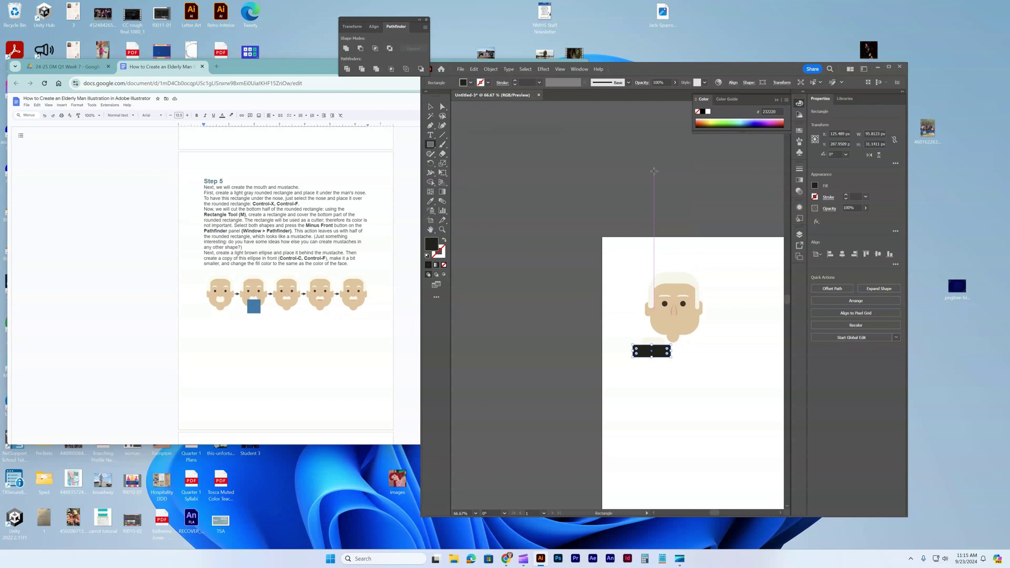
Step: Cut the dark rectangle out of the rounded rectangle with Minus Front and place the remaining mustache under the nose
click(430, 106)
shift+click(645, 343)
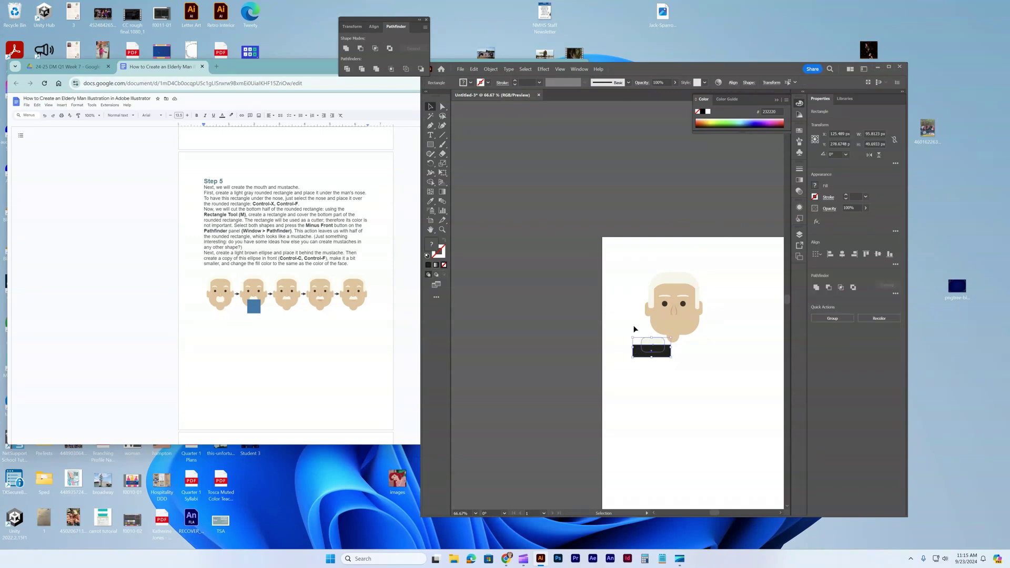
click(360, 49)
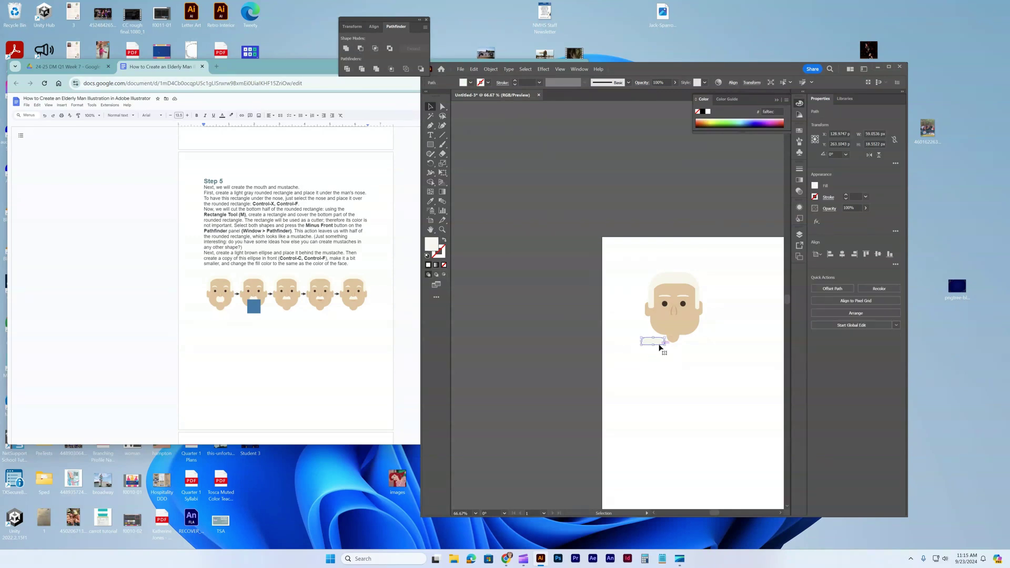
drag(659, 347, 679, 321)
drag(678, 322, 682, 323)
Step: Draw a mouth ellipse about 32 by 25 px beside the chin and fill it with the light brown sampled from the nose
drag(432, 145, 473, 164)
mouse_move(622, 351)
mouse_down()
mouse_move(649, 361)
mouse_move(635, 360)
mouse_up()
key(i)
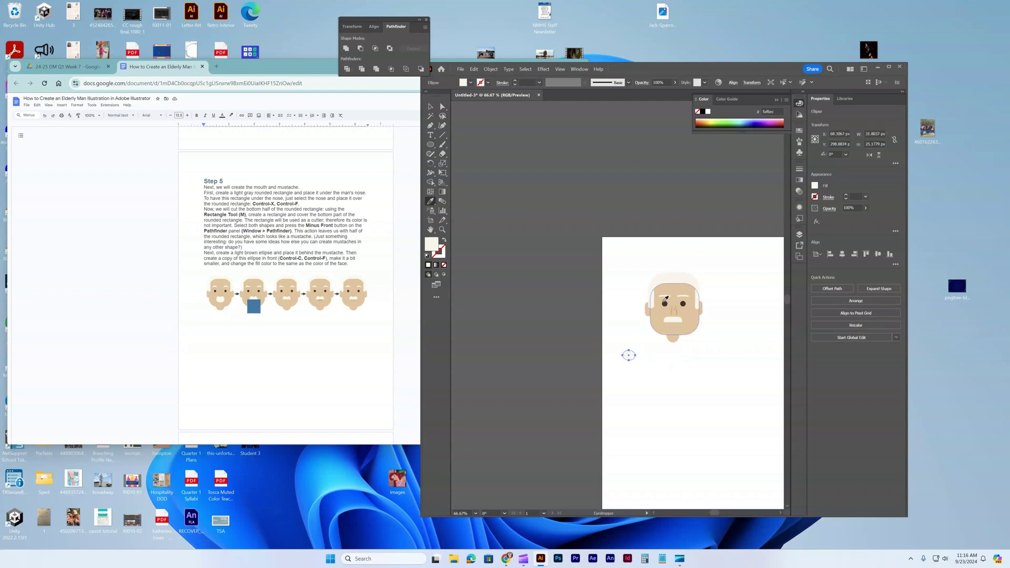
click(673, 309)
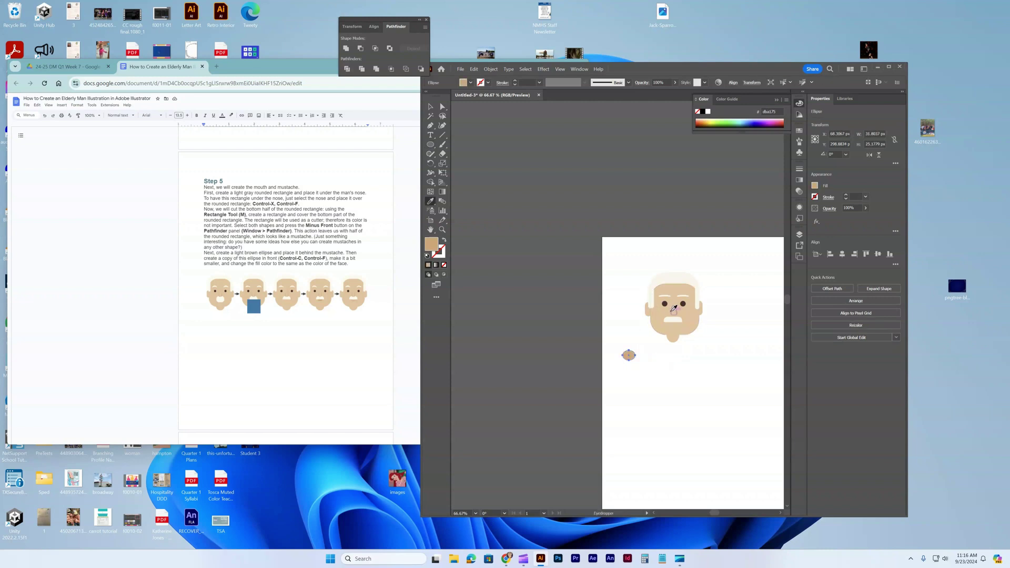
Step: Copy the brown ellipse, place the duplicate slightly higher over the original, and fill it with the beige sampled from the face
key(v)
key(ctrl+c)
click(594, 364)
key(ctrl+v)
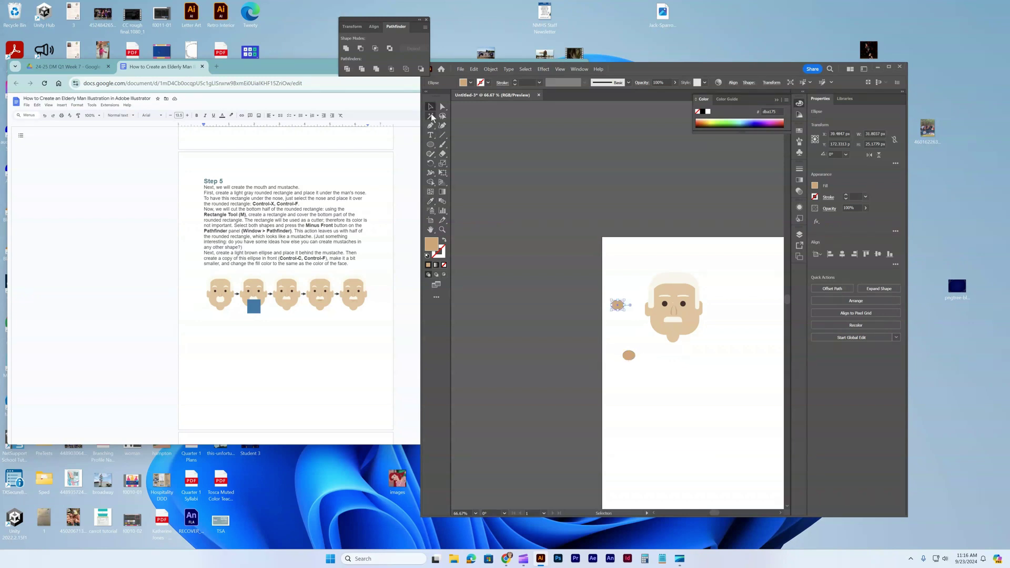
drag(620, 305, 631, 357)
key(i)
click(672, 333)
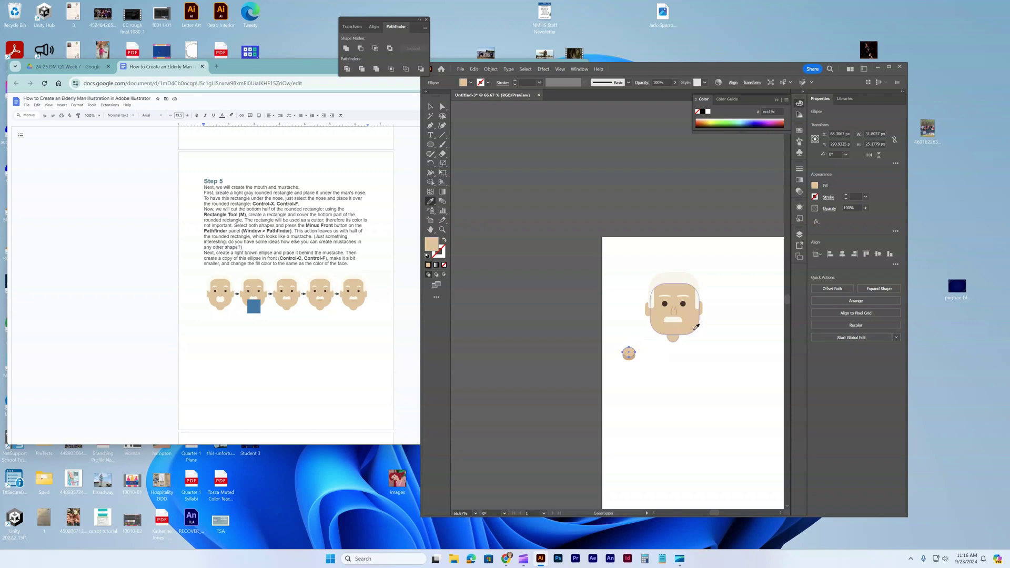
Step: Group the brown and beige ellipses and place the group as the mouth at the mustache
click(428, 107)
click(646, 377)
drag(628, 353, 626, 354)
right_click(628, 354)
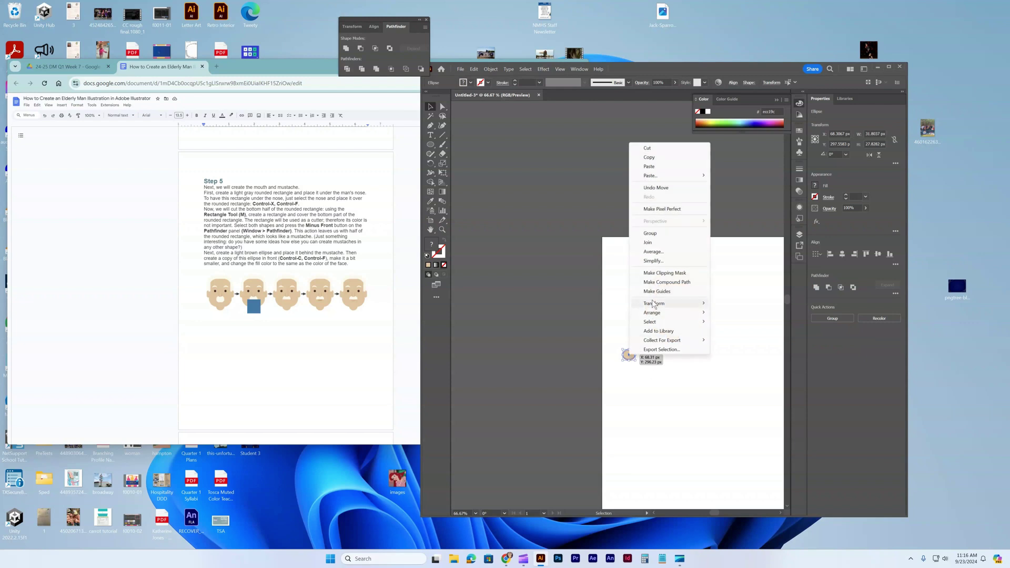
click(654, 233)
drag(630, 356, 684, 330)
click(686, 339)
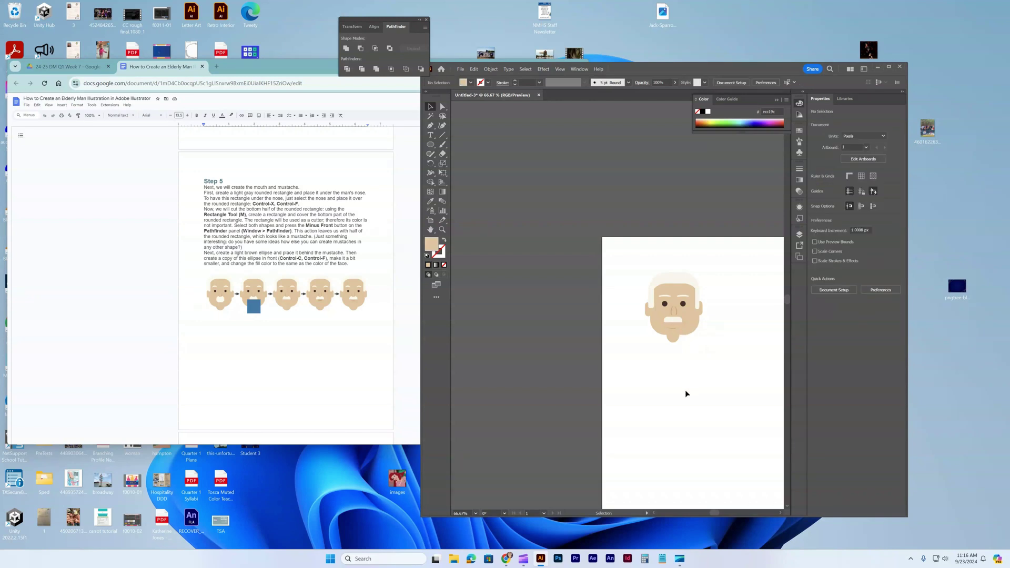
Step: Bring the mustache to the front of the mouth and fine-tune the placement under the nose
click(678, 322)
right_click(677, 322)
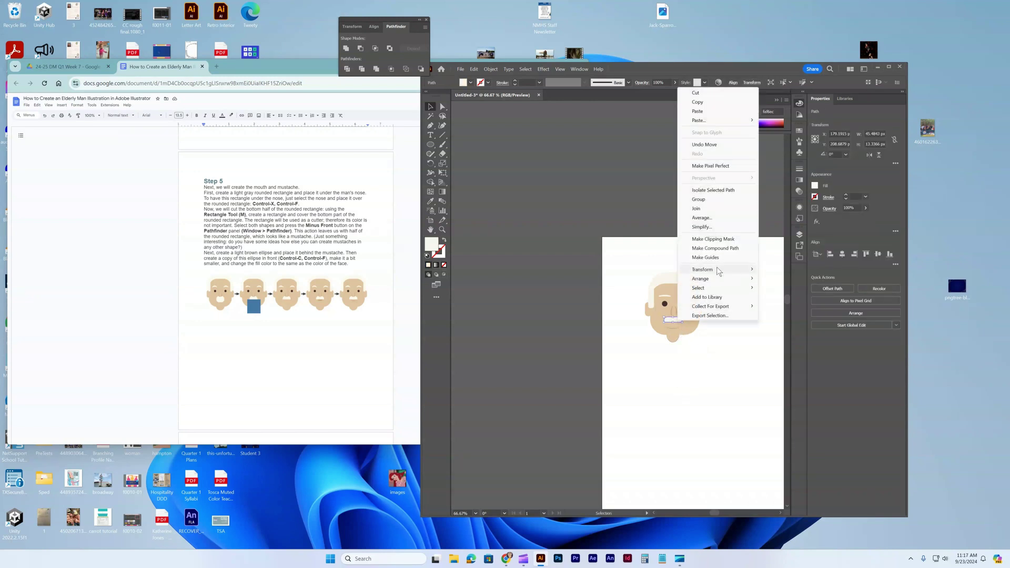
mouse_move(716, 267)
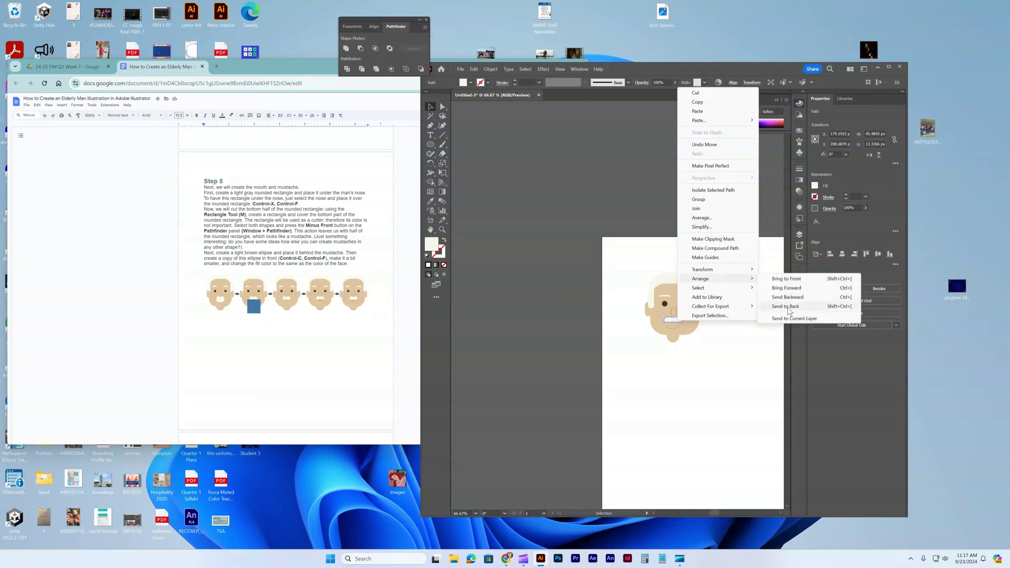
click(787, 278)
click(741, 320)
drag(675, 326, 677, 324)
click(708, 365)
Step: Draw an even circle about 50 px across beside the chin as a glasses lens and set its opacity to 50%
scroll(239, 345, down, 5)
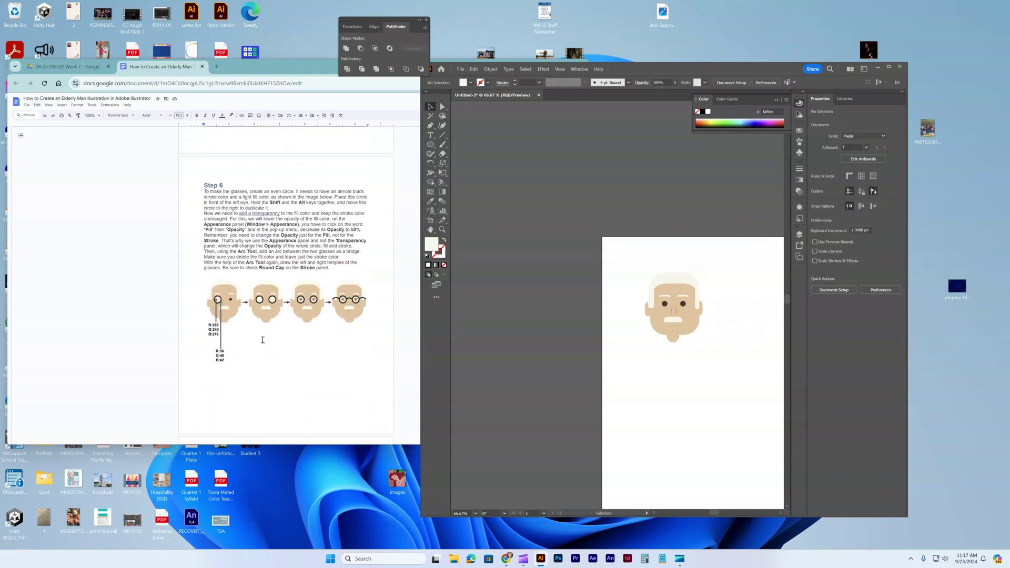
scroll(262, 340, down, 1)
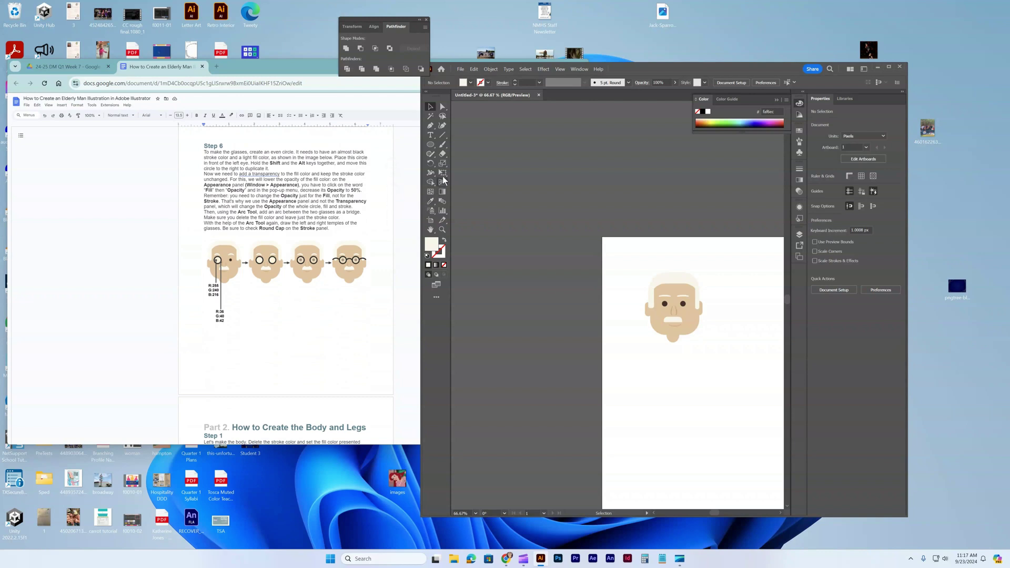
click(430, 144)
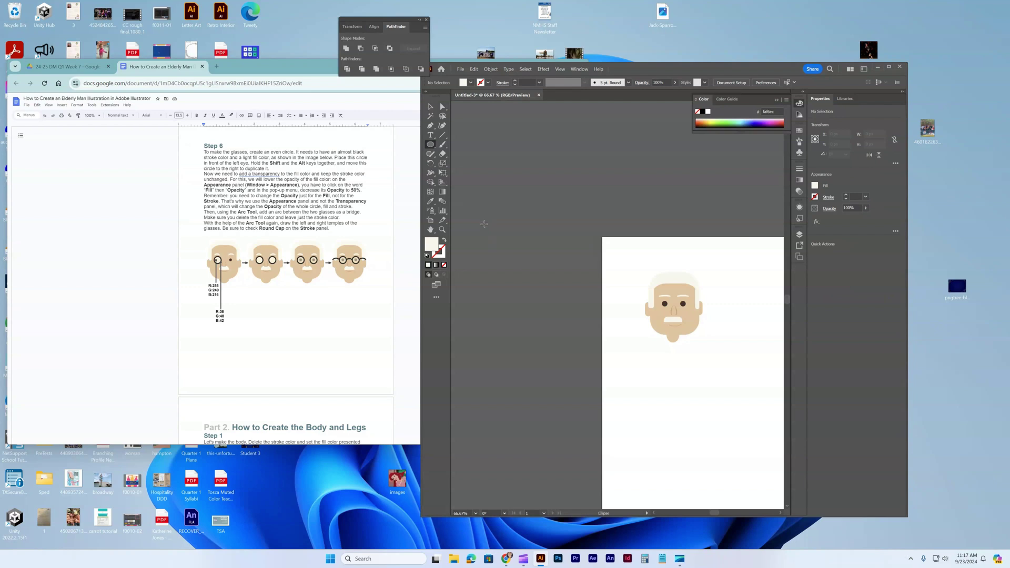
drag(606, 342, 627, 363)
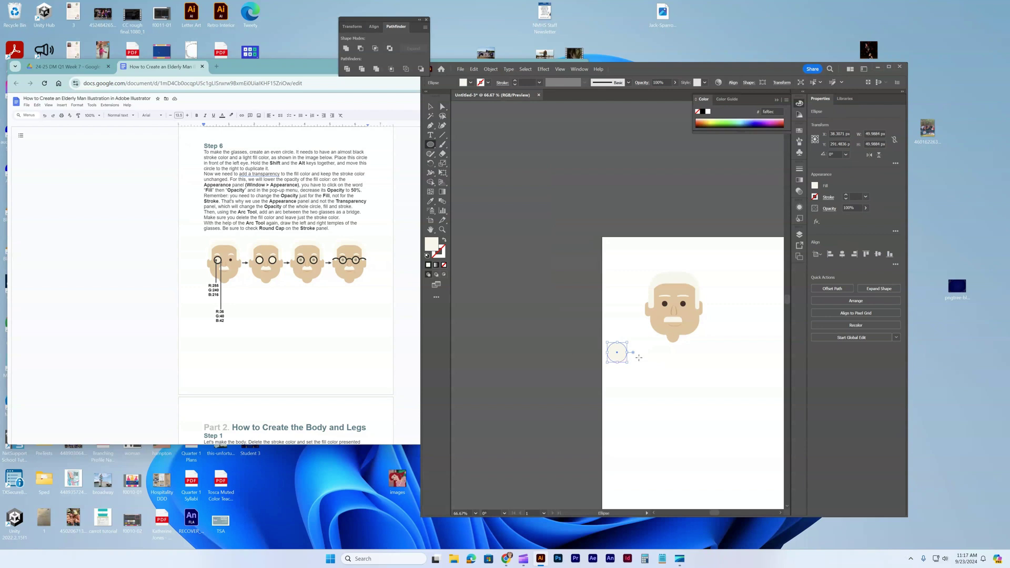
click(675, 83)
drag(664, 92, 661, 95)
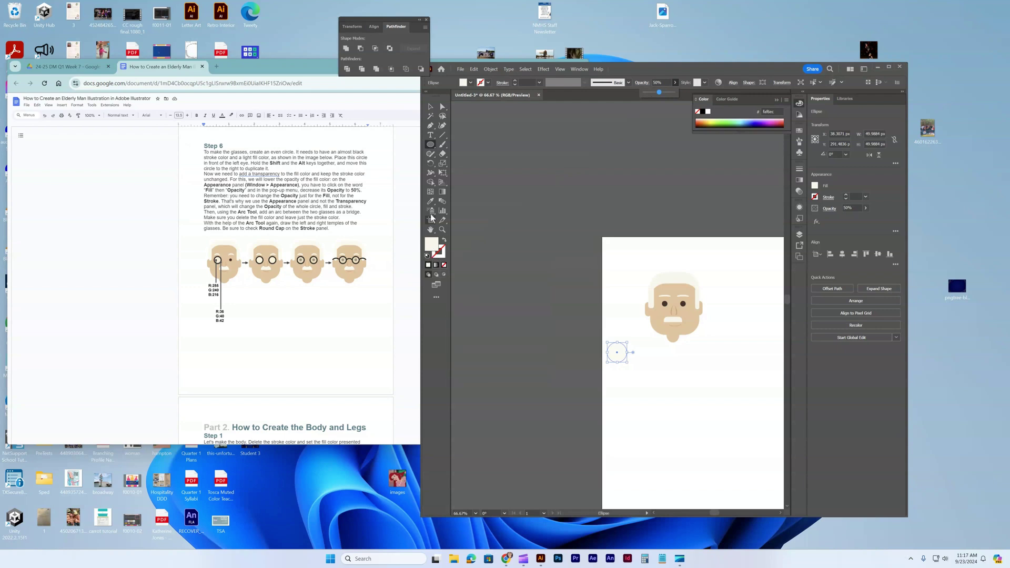
Step: Fill the lens circle beside the chin with light cream, RGB 255, 240, 216
double_click(443, 256)
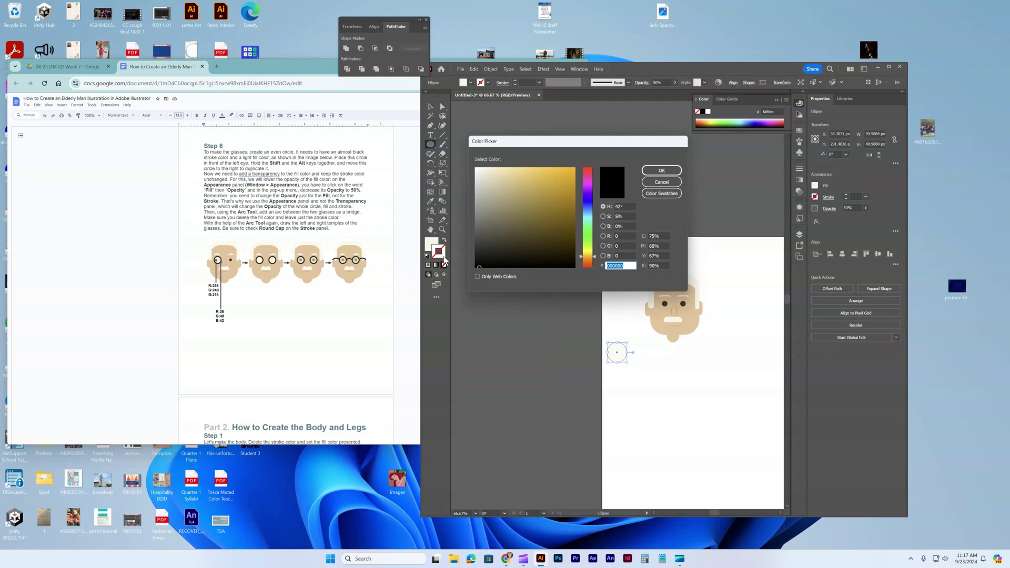
click(620, 236)
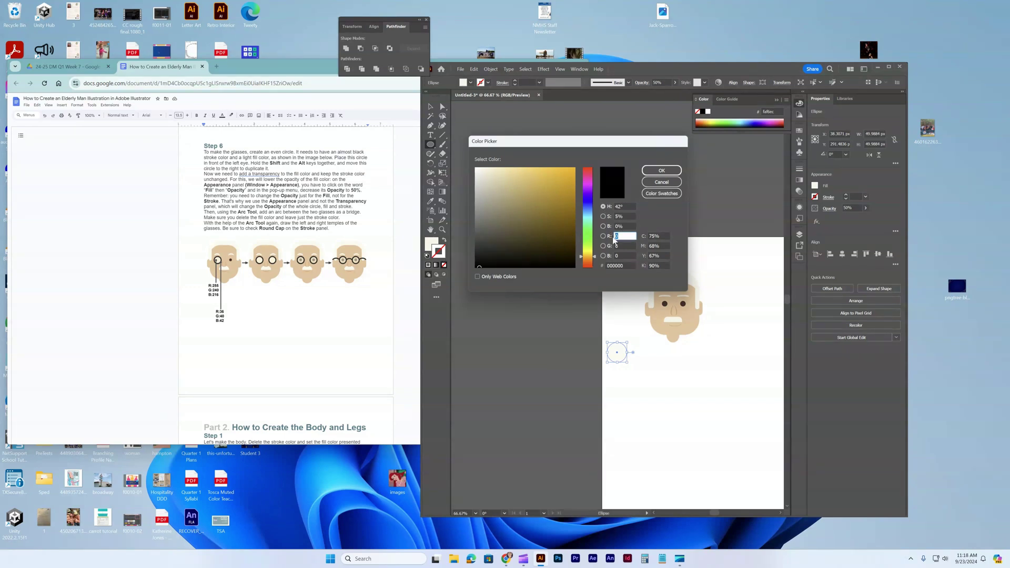
text(255)
key(Tab)
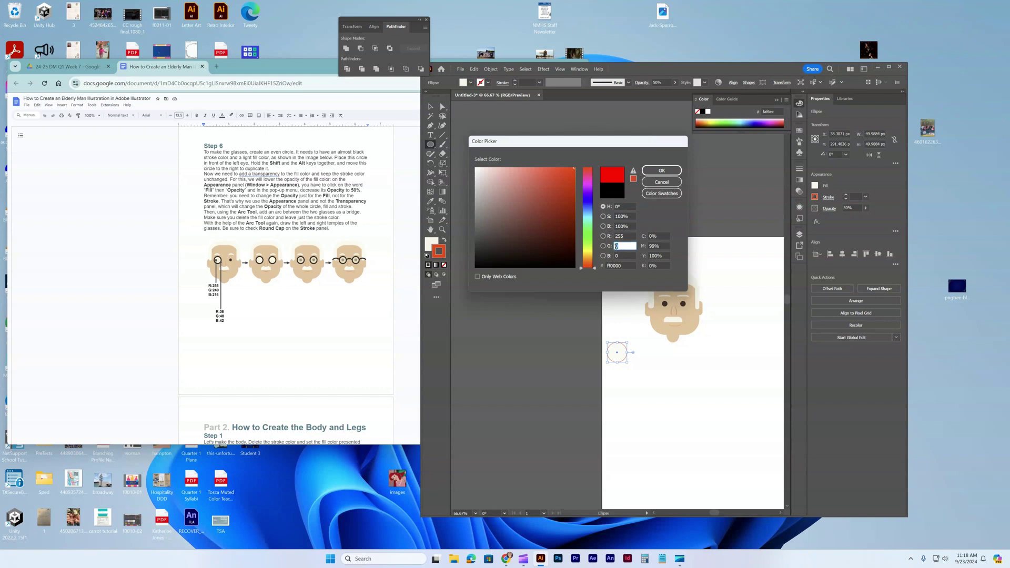
text(240)
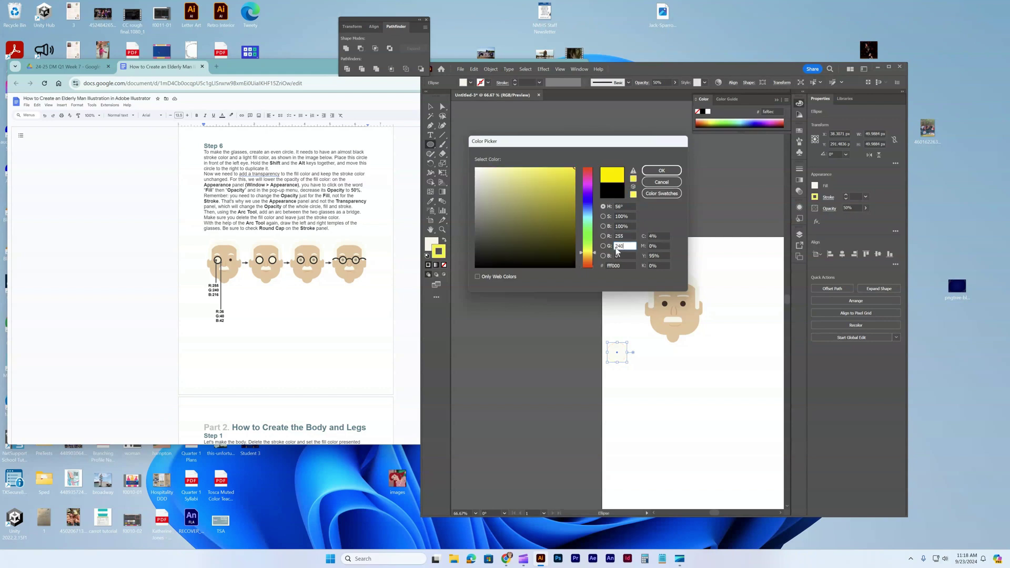
key(Tab)
text(216)
click(672, 169)
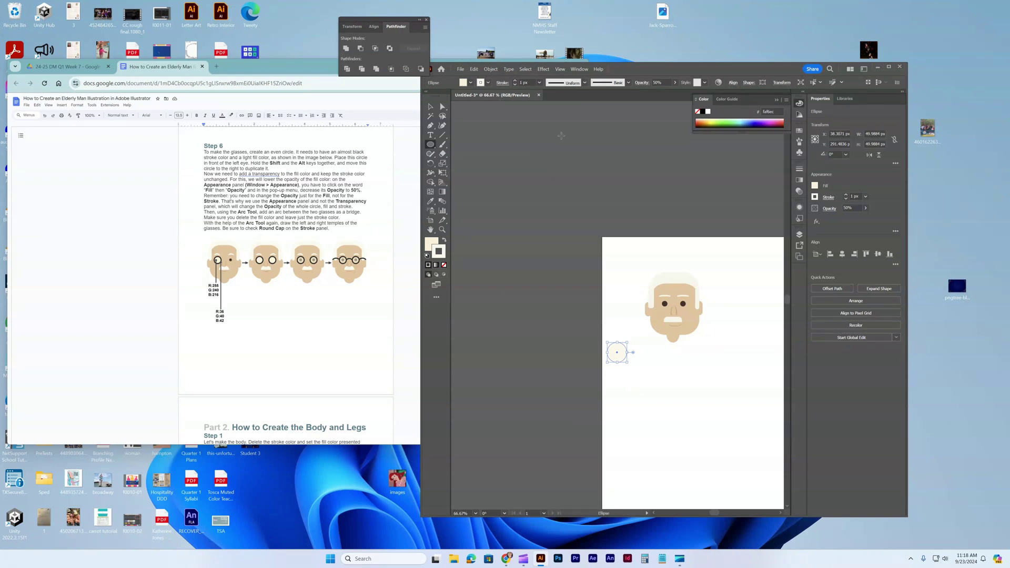
Step: Restore the lens circle's overall opacity to 100% and lower only its fill opacity to 50%
click(672, 85)
drag(667, 93, 690, 97)
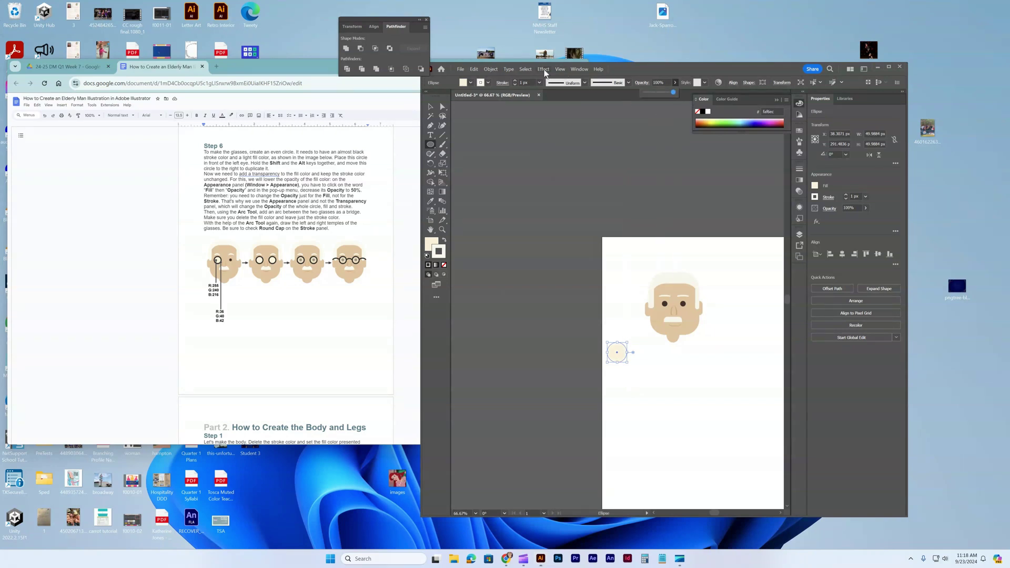
click(576, 71)
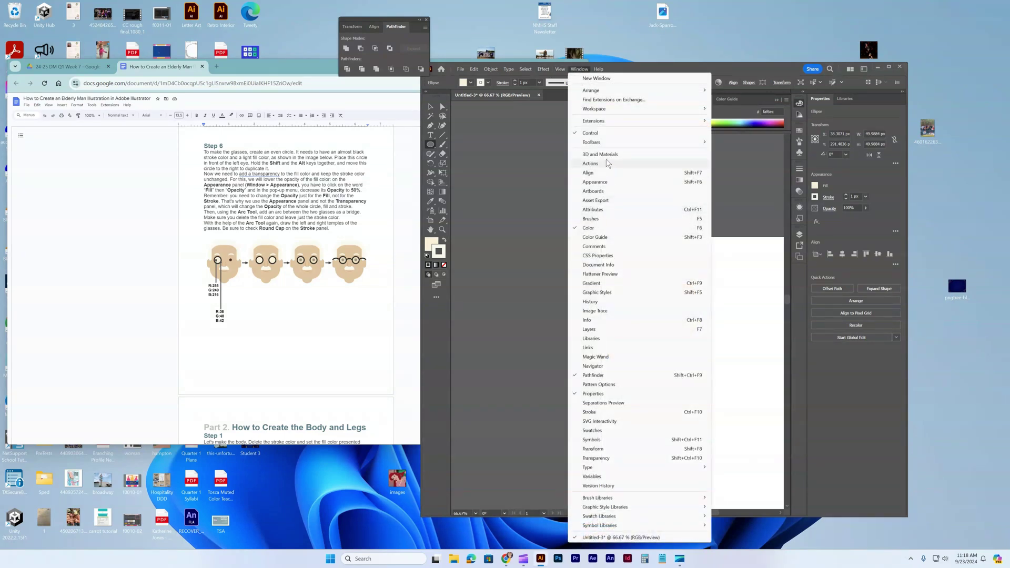
click(604, 182)
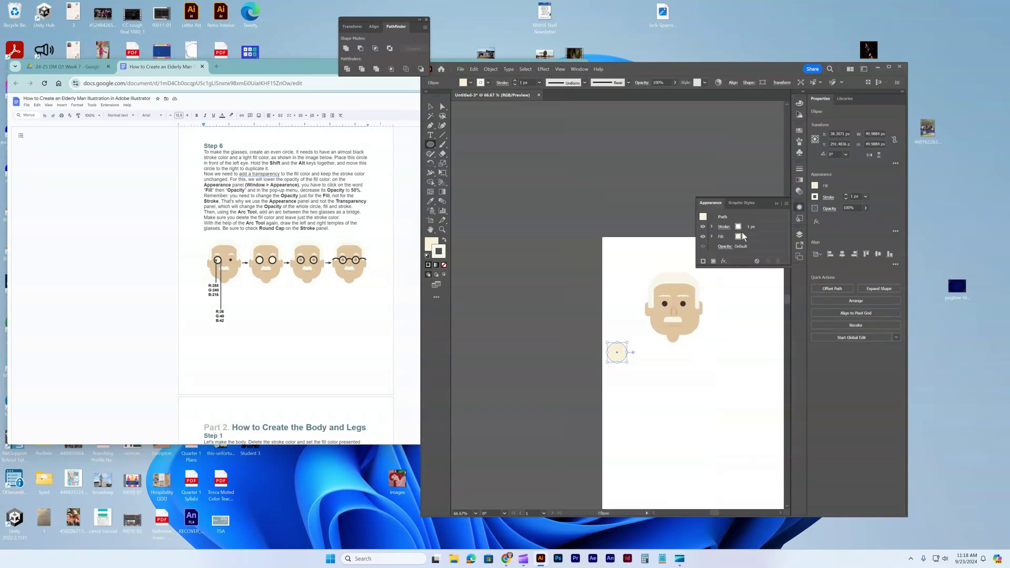
click(712, 228)
click(736, 237)
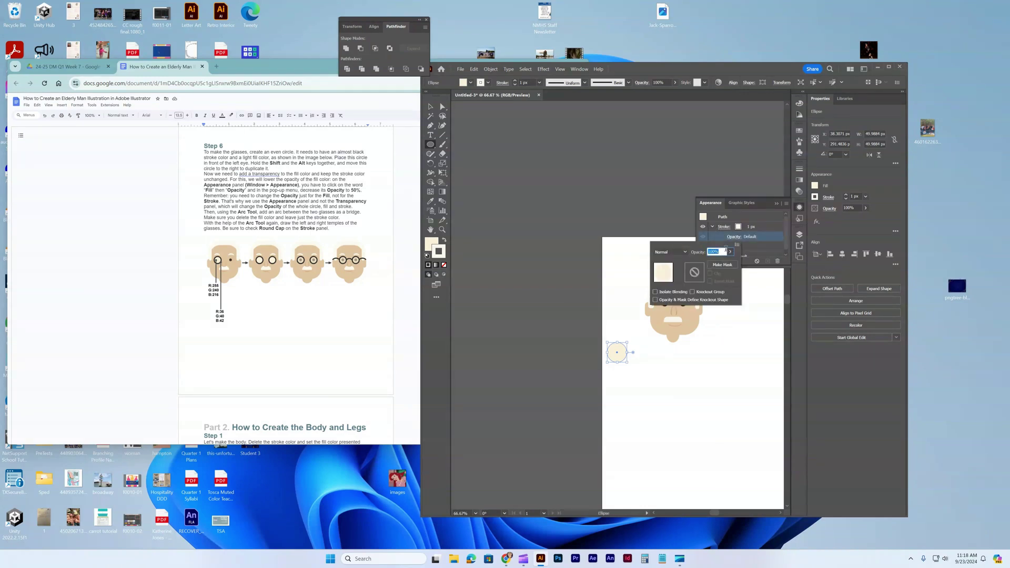
click(721, 247)
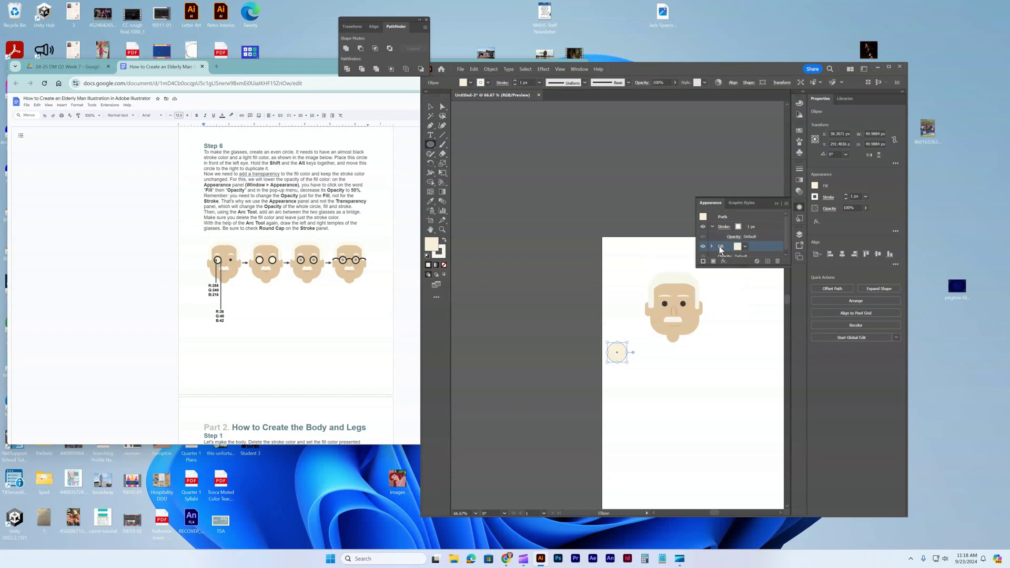
click(711, 247)
scroll(741, 247, down, 1)
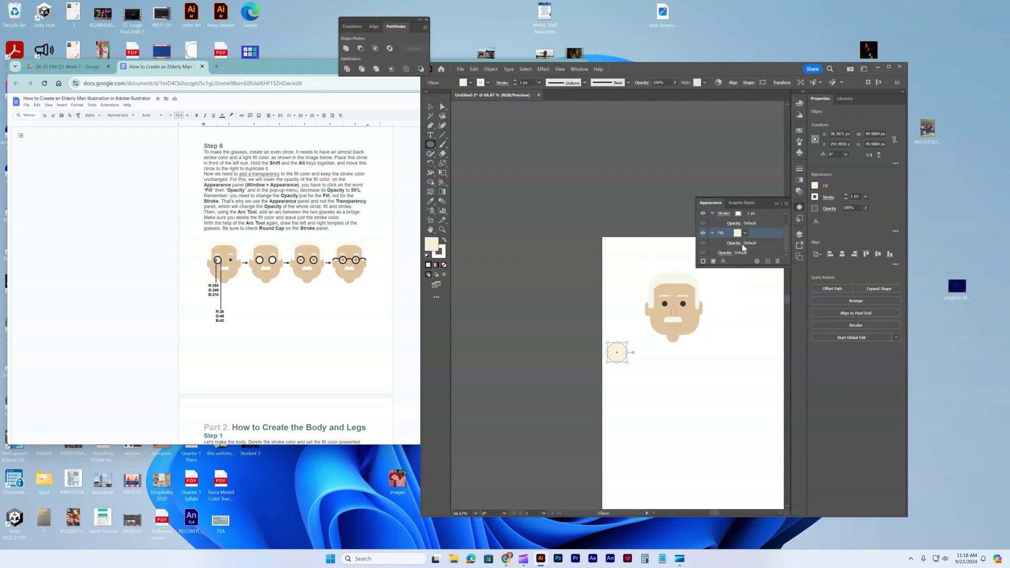
click(733, 243)
text(50)
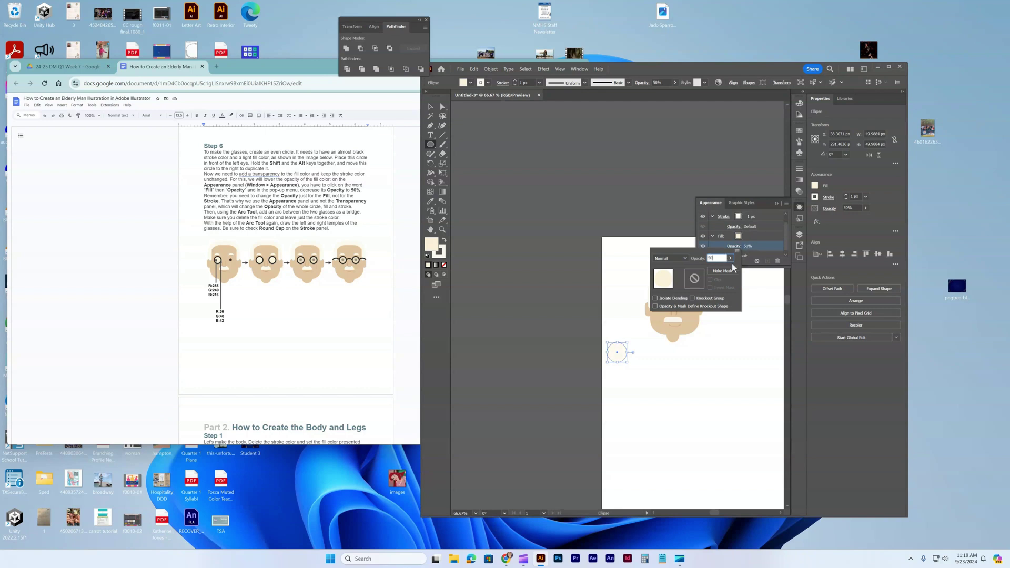
click(758, 244)
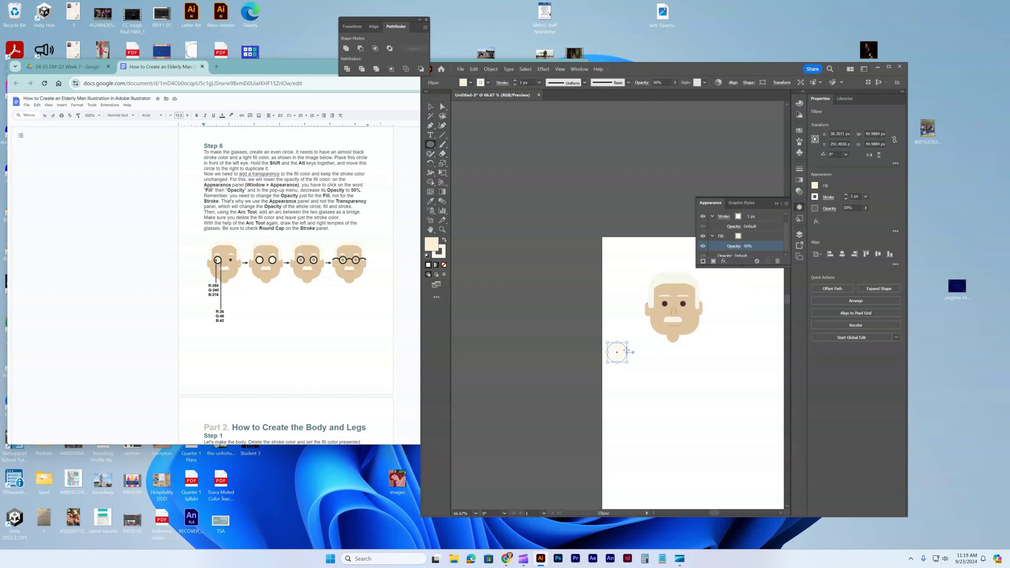
Step: Give the lens circle an almost black stroke, RGB 36, 40, 42, with a weight of 3 px
click(441, 250)
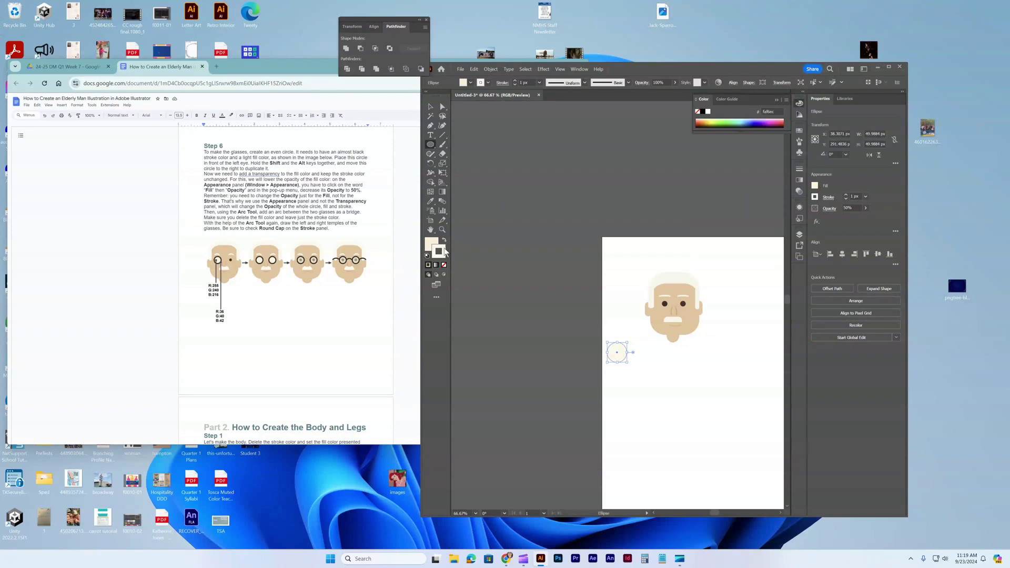
double_click(442, 252)
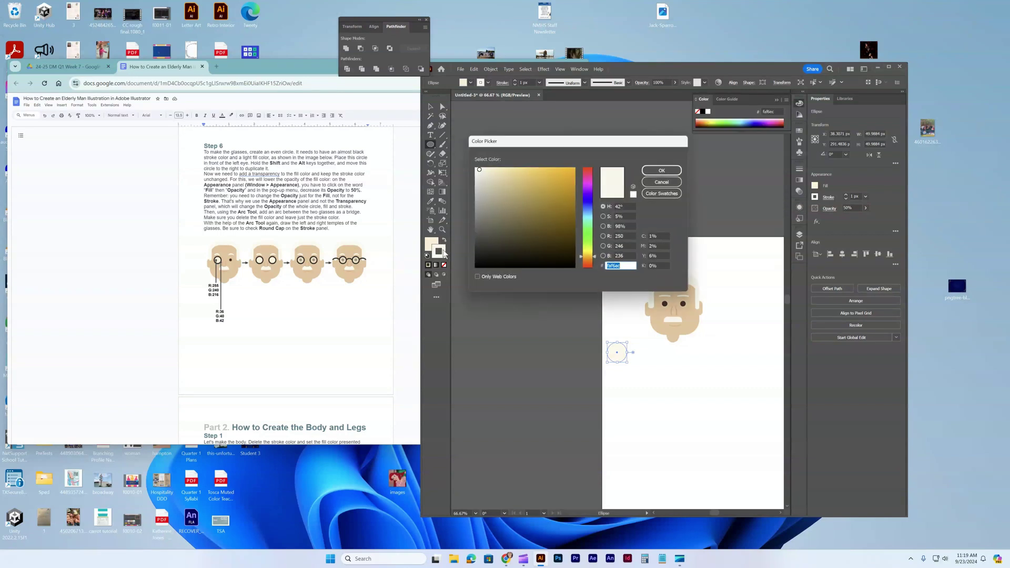
double_click(614, 235)
text(36)
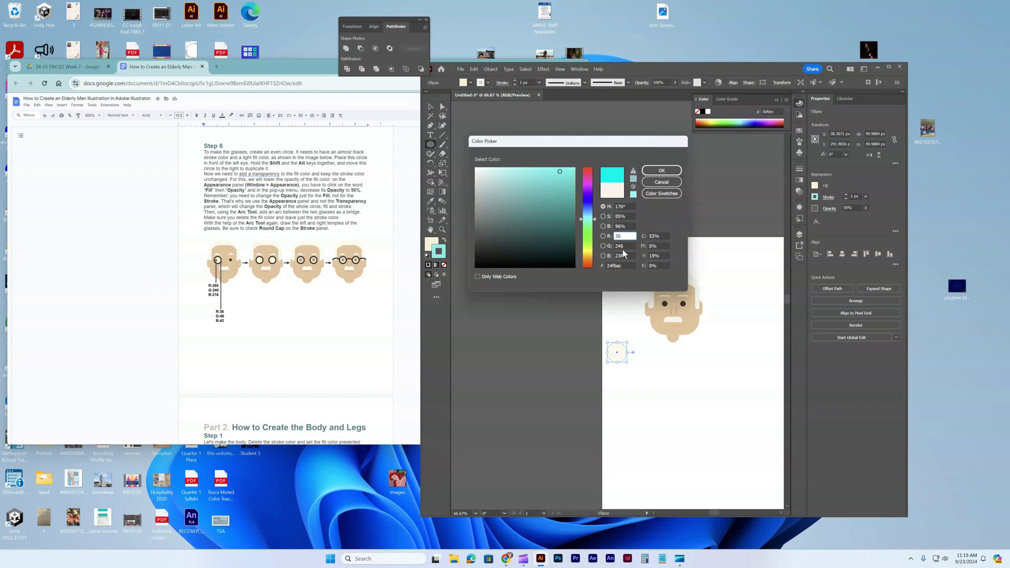
click(622, 245)
text(40)
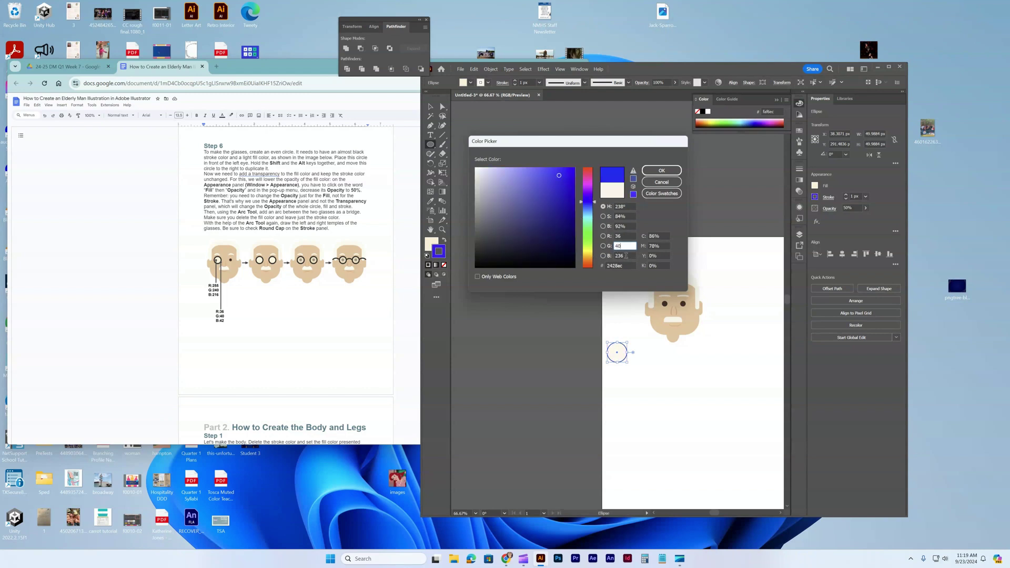
key(Tab)
text(42)
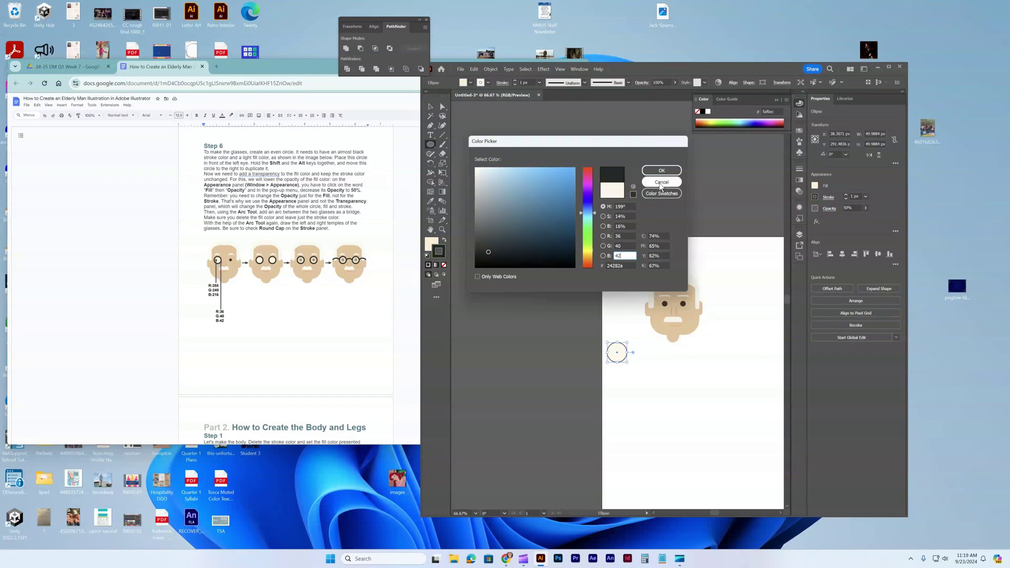
click(661, 169)
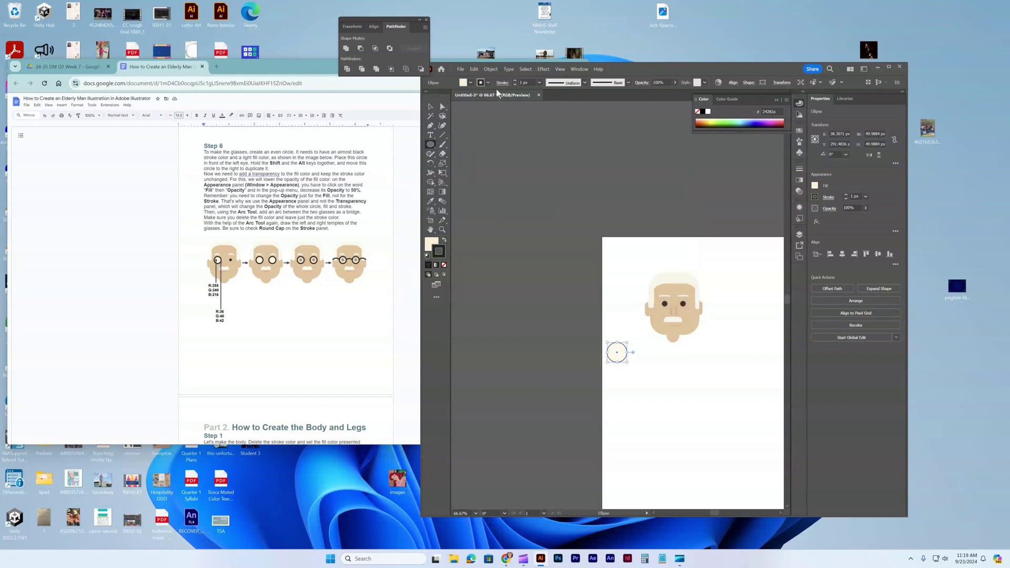
click(514, 81)
click(514, 81)
Step: Scale the lens circle down to about 24 px with a 2 px stroke and place one copy over each eye
click(430, 107)
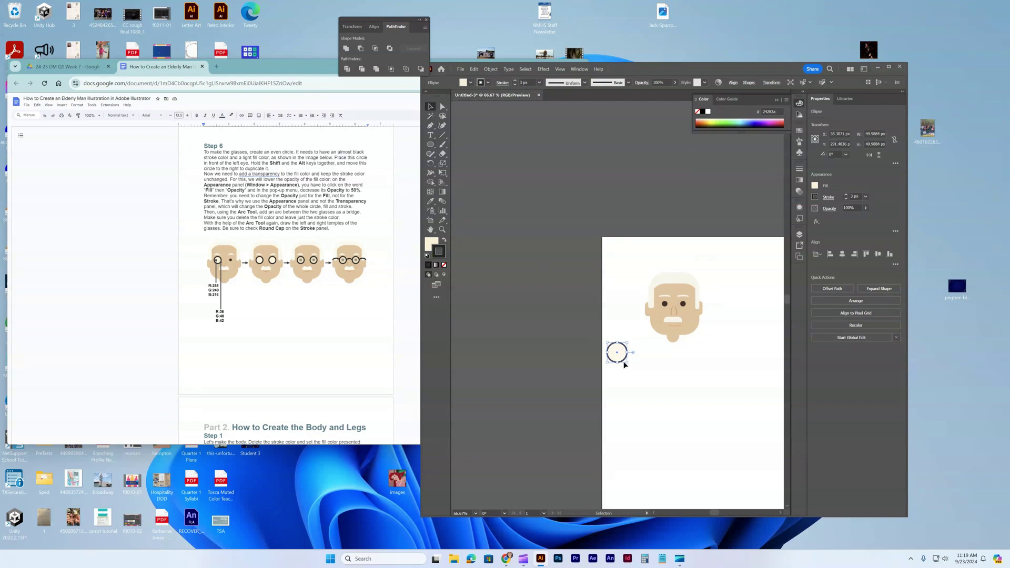
drag(627, 363, 616, 350)
key(ctrl+c)
key(ctrl+v)
drag(609, 346, 690, 311)
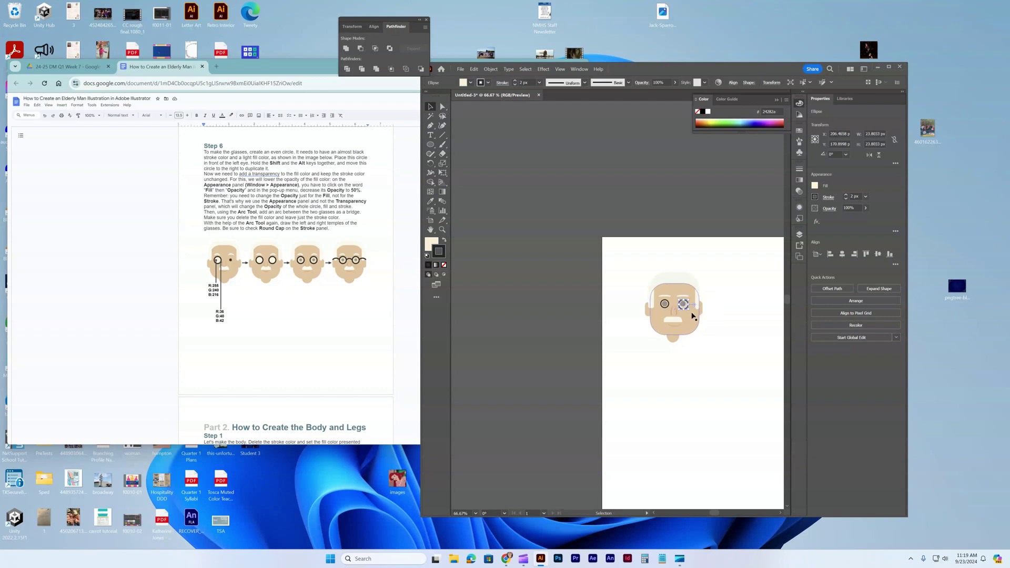
key(Up)
key(Up)
key(Right)
key(Right)
Step: Delete the lens on the left eye and the stray pasted circle, and put a duplicate of the right lens in its place
drag(667, 308, 683, 306)
key(ctrl+c)
key(ctrl+v)
key(Delete)
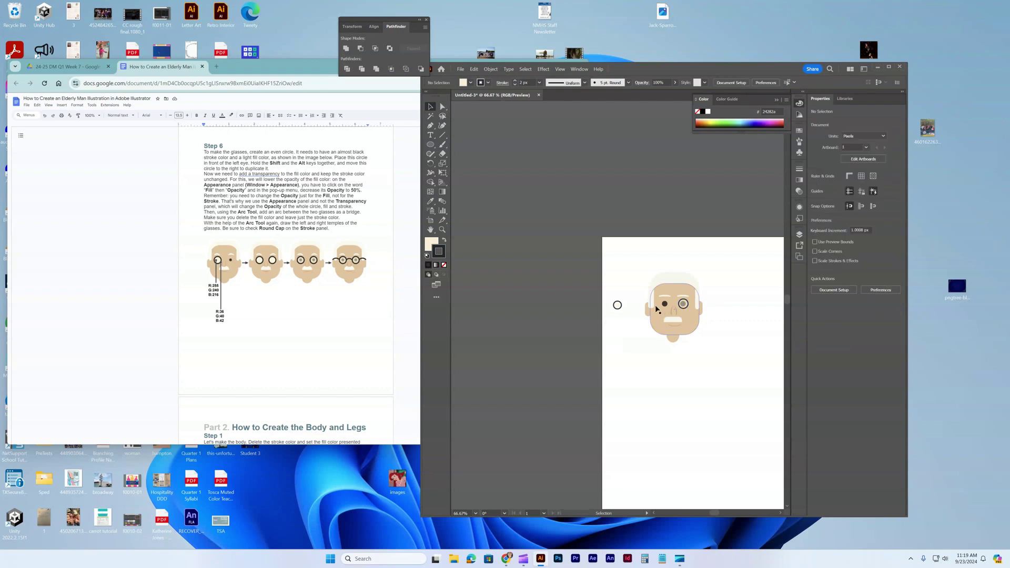
click(617, 305)
key(Delete)
click(684, 308)
mouse_move(684, 310)
mouse_down()
mouse_move(658, 318)
mouse_move(621, 309)
mouse_move(666, 307)
mouse_up()
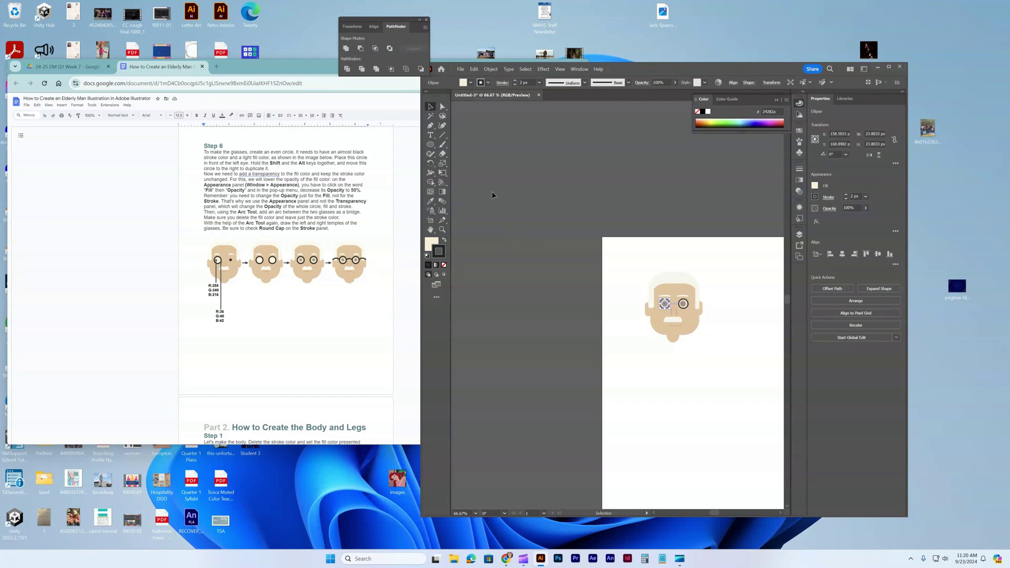
Step: Draw a horizontal line about 35 px long beside the head and turn it into a curved bridge between the lenses
click(442, 135)
drag(607, 274, 623, 274)
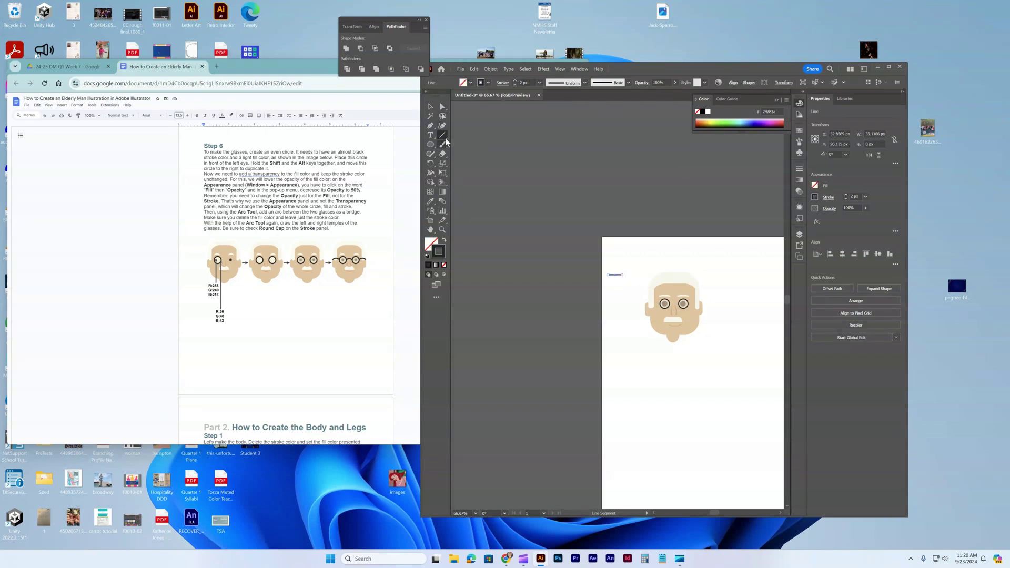
click(442, 125)
drag(614, 275, 679, 304)
key(v)
click(621, 269)
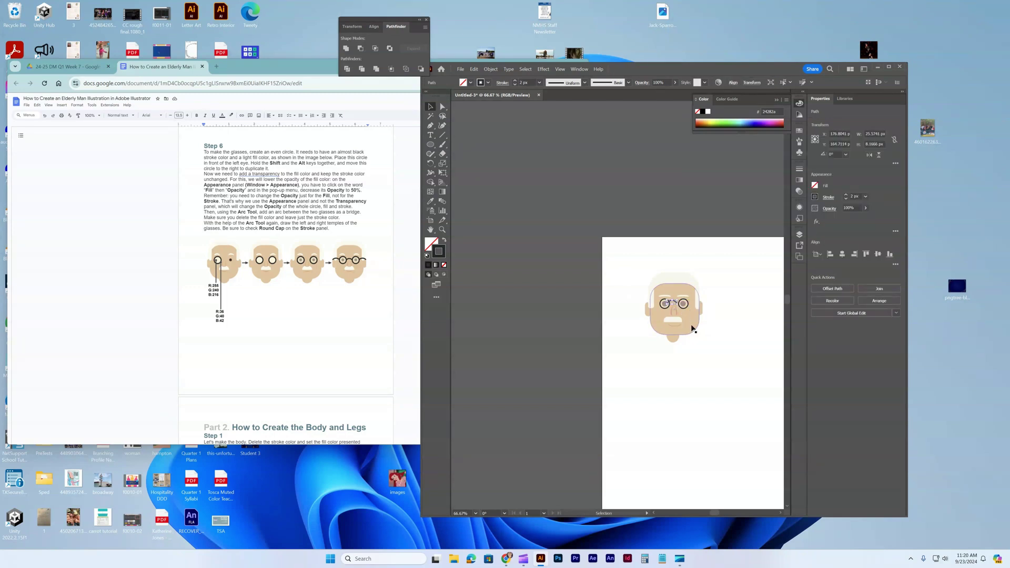
click(732, 367)
Step: Fit the bridge arc between the lenses, resizing it to about 23 × 9 px so its ends meet both rims
drag(679, 304, 677, 304)
key(ctrl+equal)
key(ctrl+equal)
key(ctrl+equal)
key(ctrl+equal)
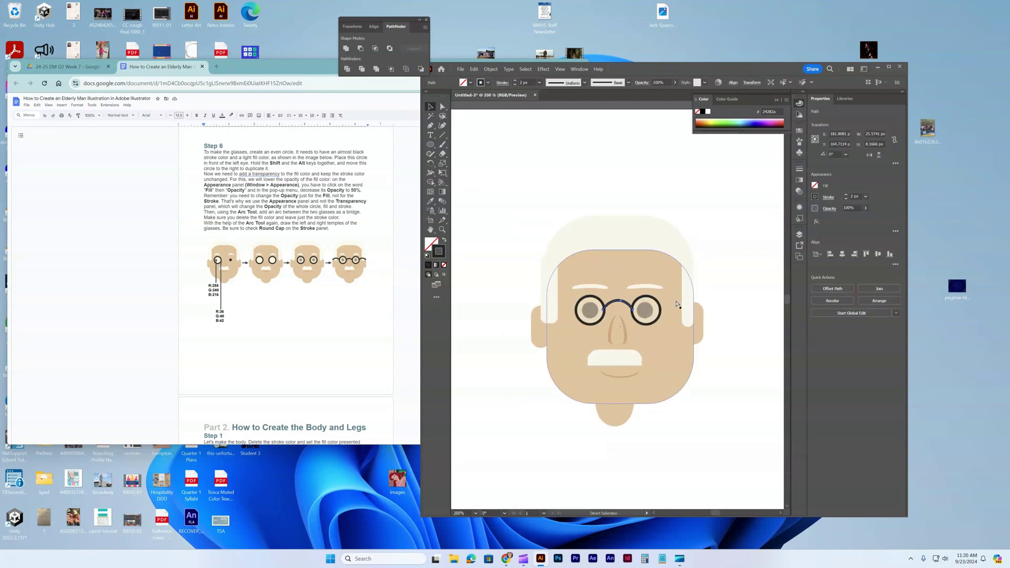
drag(596, 312, 638, 318)
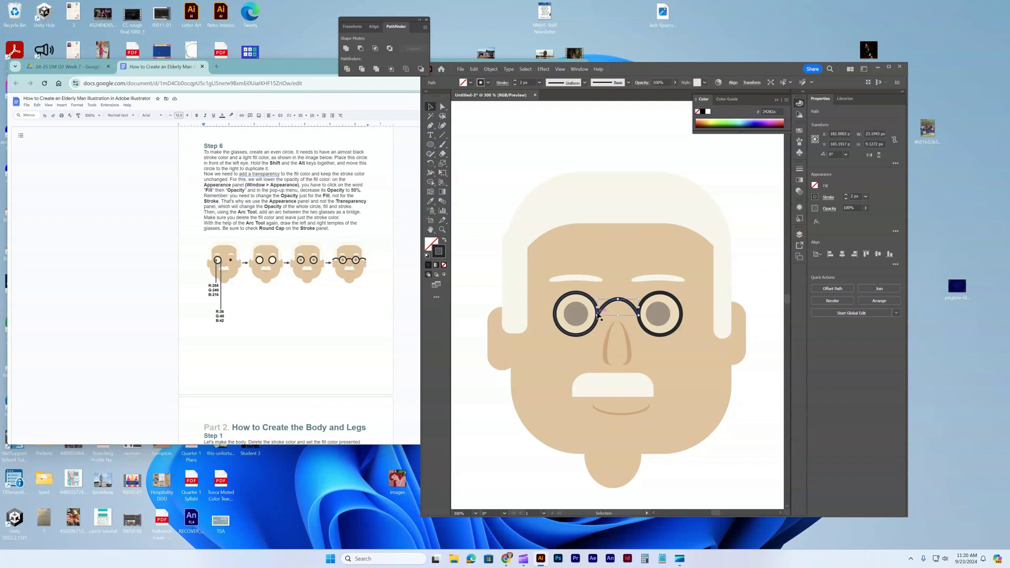
Step: Duplicate the bridge as a right temple arc of about 30 × 6 px and copy that arc to the left lens
key(a)
drag(633, 304, 723, 306)
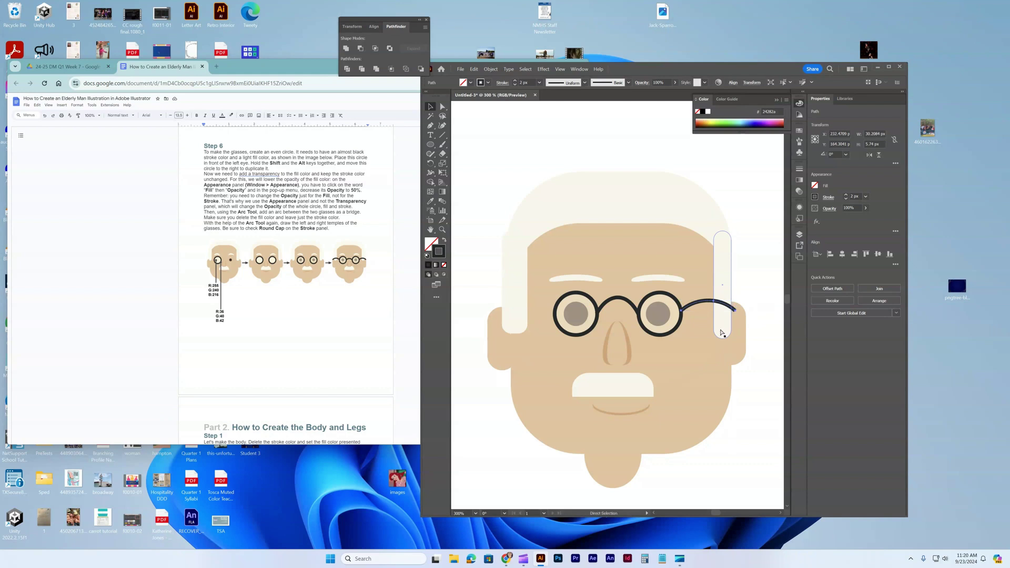
click(613, 302)
drag(600, 304, 510, 306)
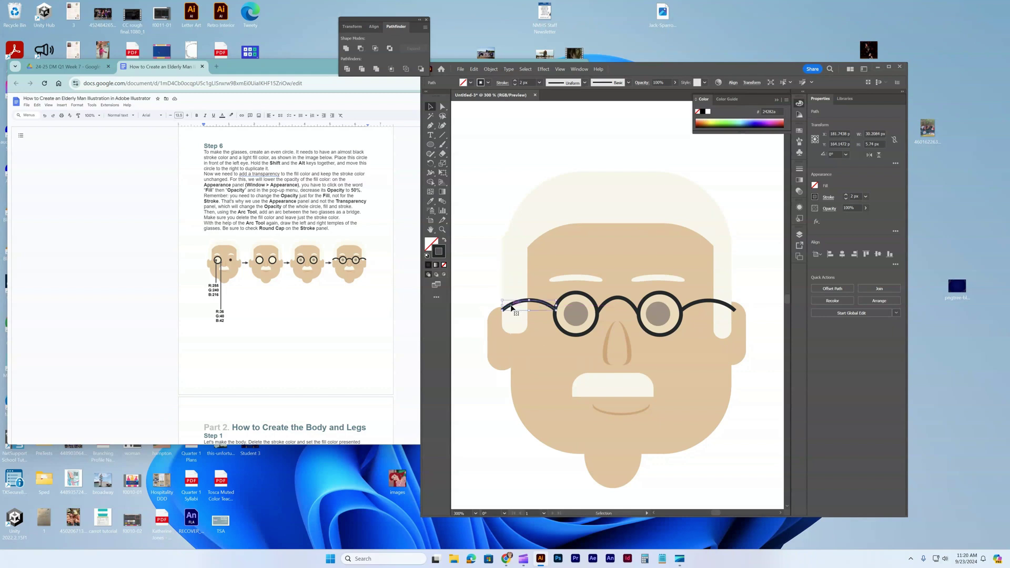
Step: Draw a rounded rectangle about 123 × 184 px below the head as the man's body
scroll(349, 353, down, 4)
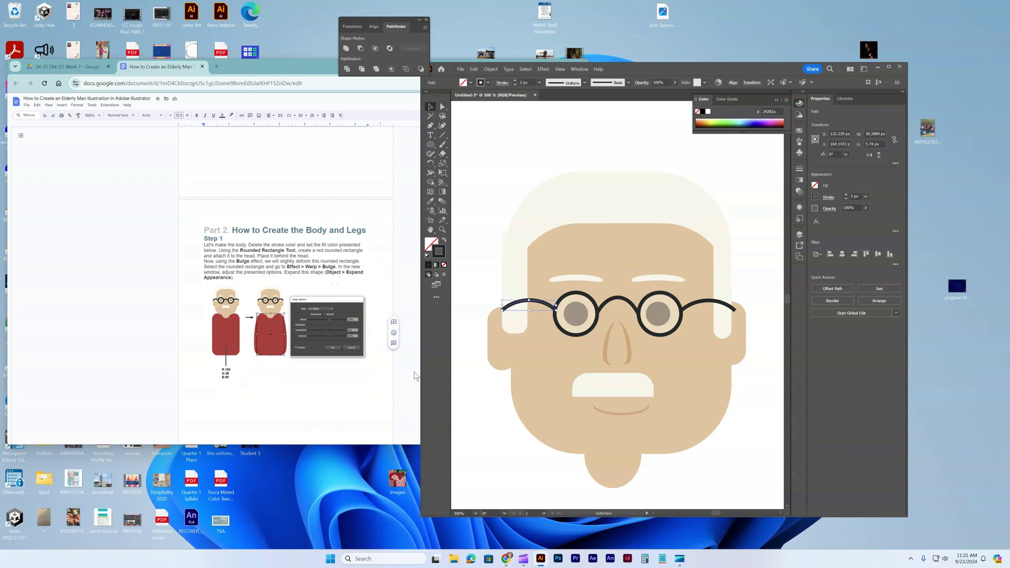
scroll(505, 378, down, 3)
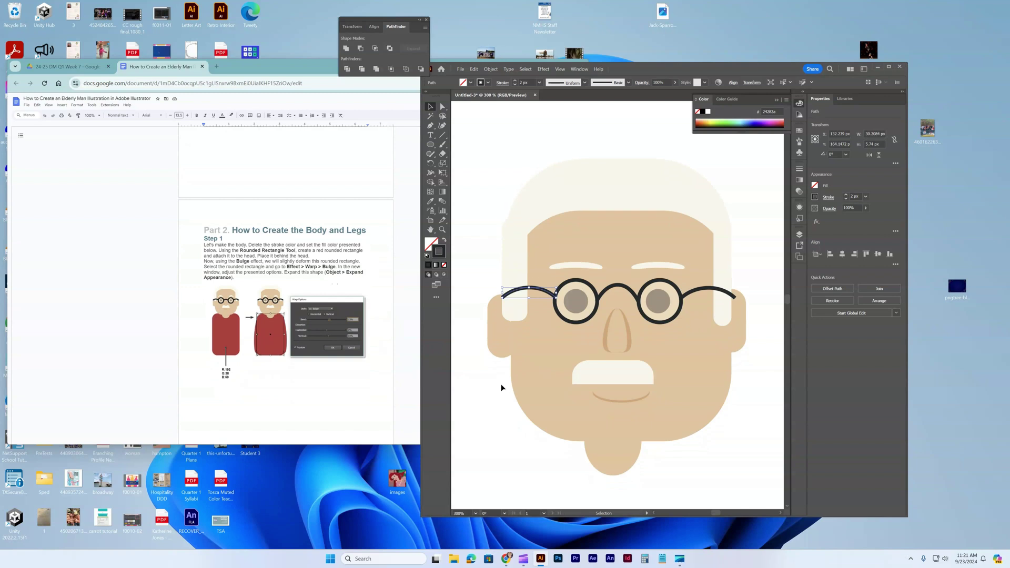
scroll(258, 344, down, 3)
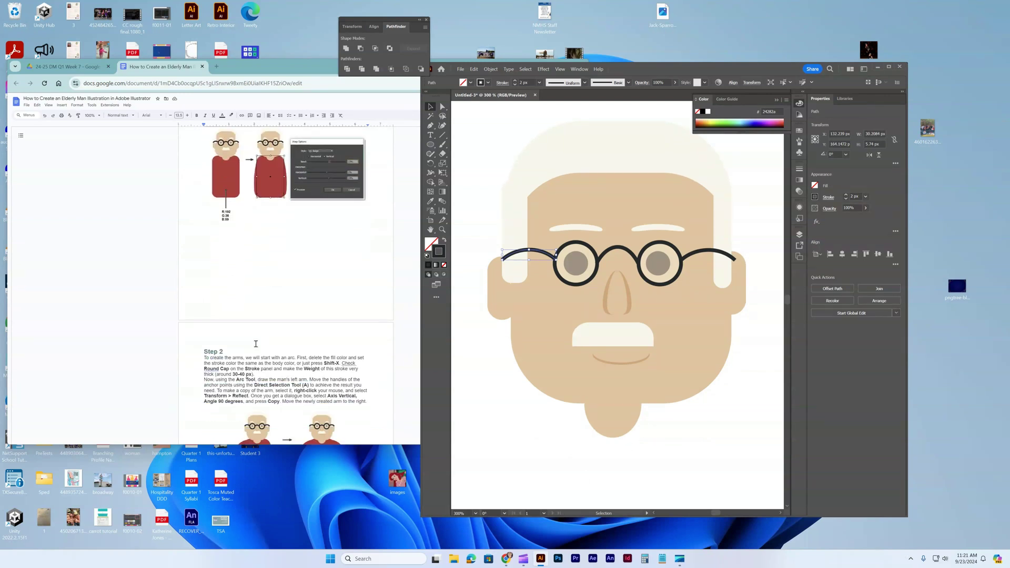
scroll(258, 345, up, 2)
scroll(541, 386, down, 3)
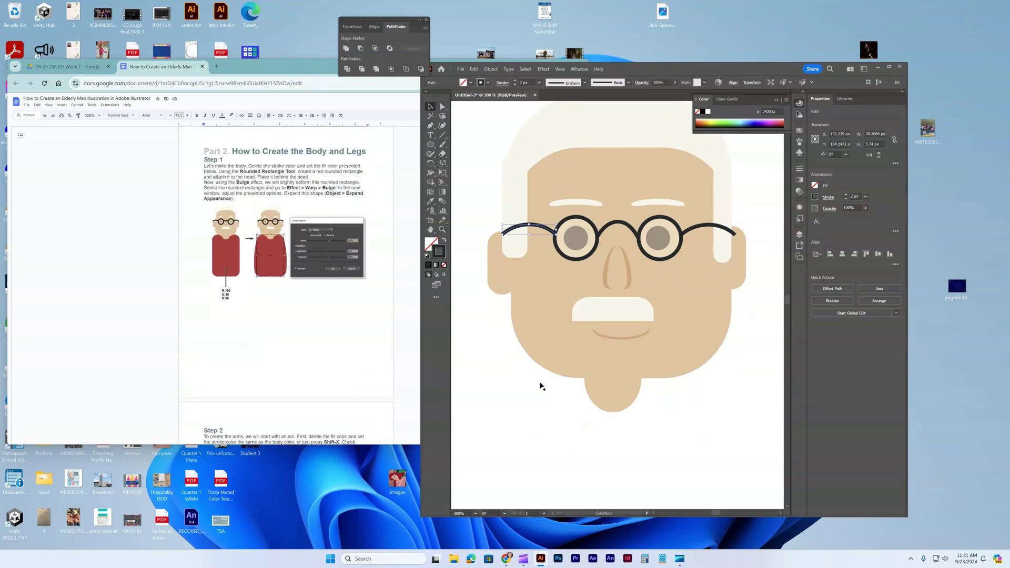
scroll(541, 387, down, 3)
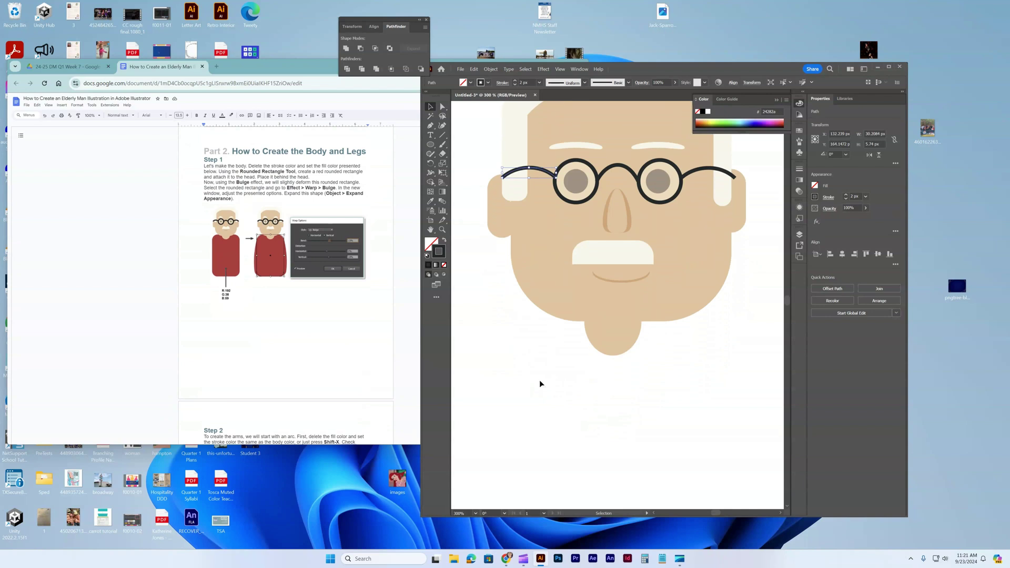
click(430, 145)
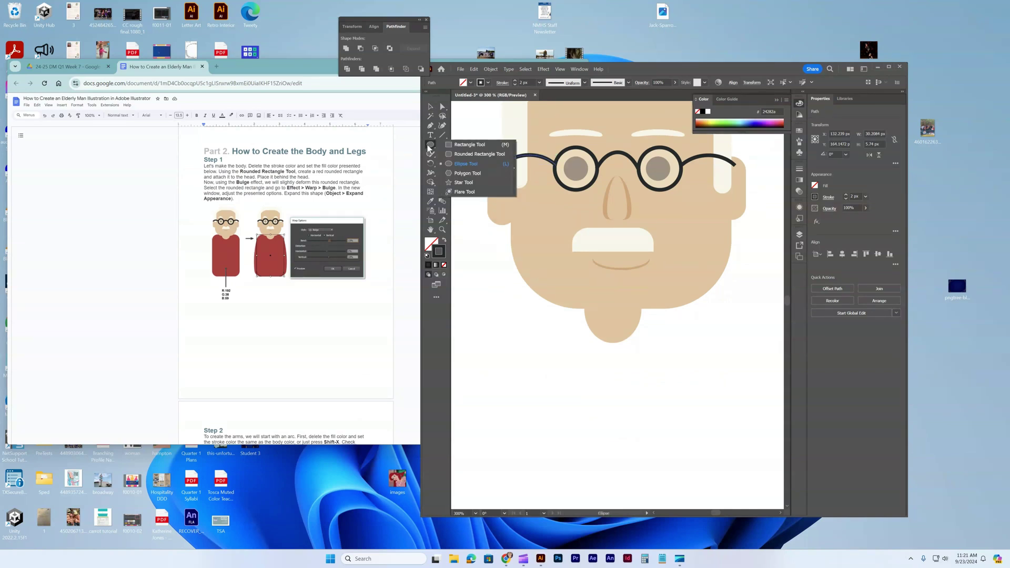
click(463, 154)
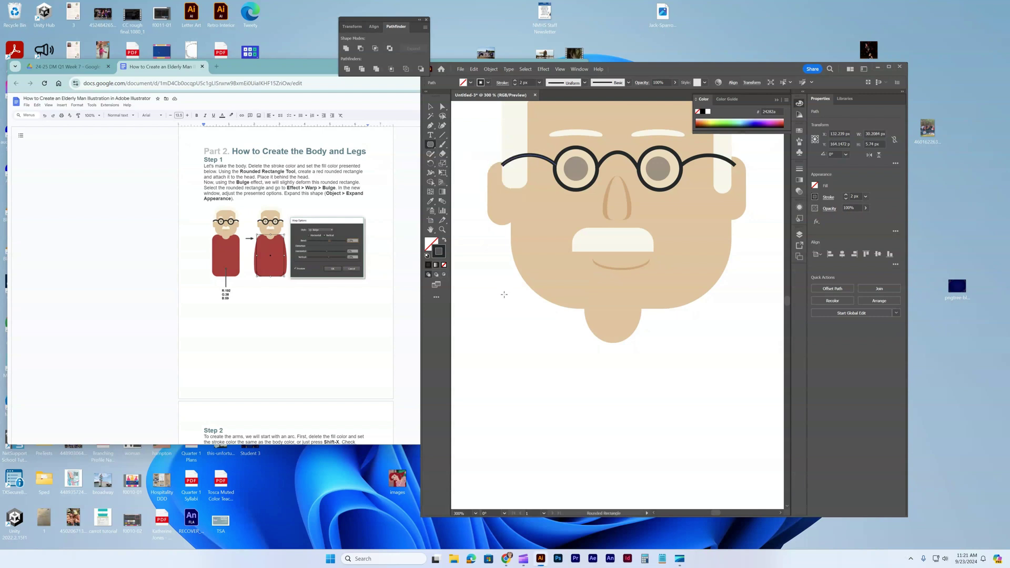
key(ctrl+minus)
key(ctrl+minus)
key(ctrl+minus)
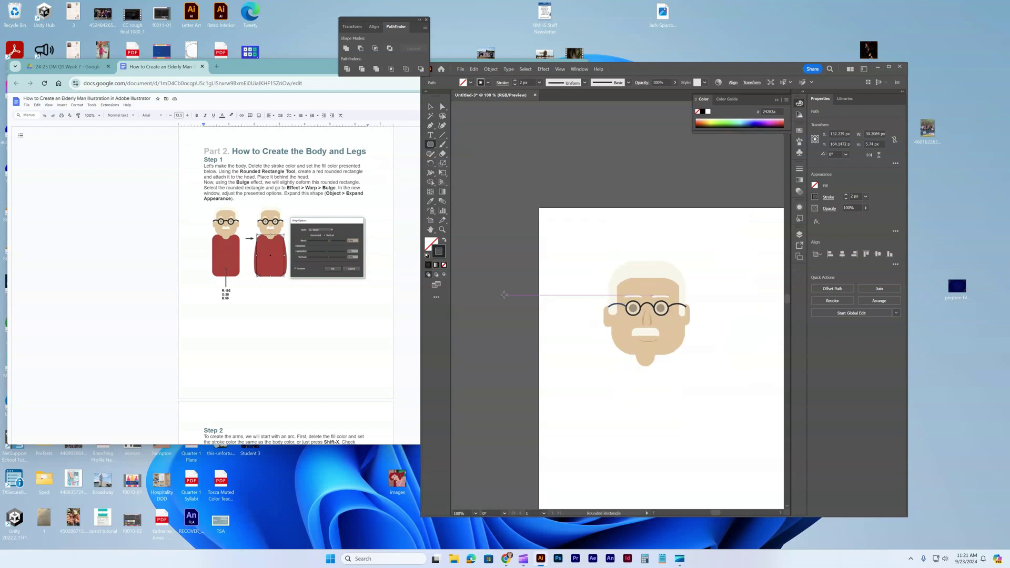
drag(608, 365, 681, 473)
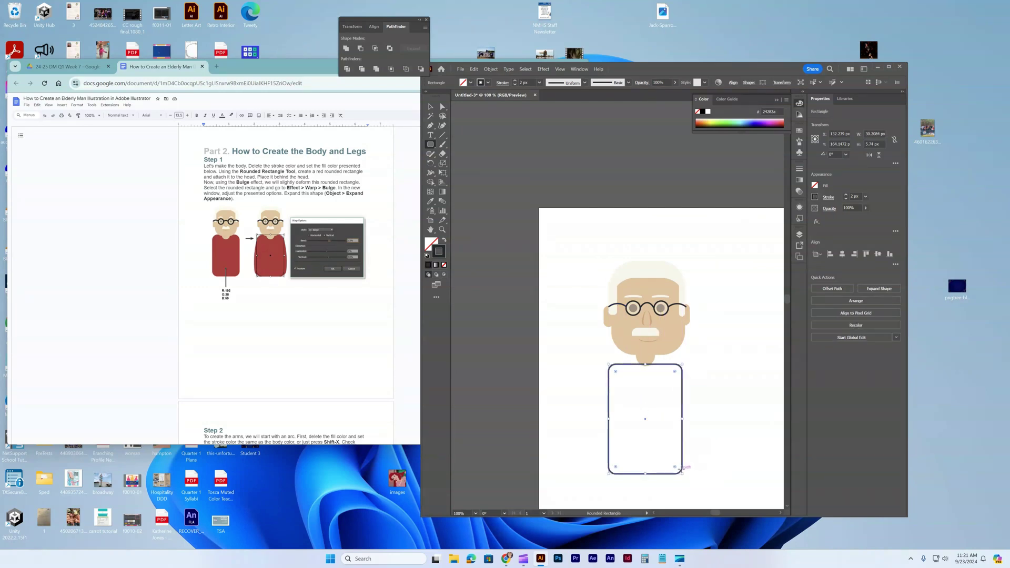
Step: Remove the body rectangle's stroke and set its fill colour to R 192, G 38, B 69
double_click(434, 255)
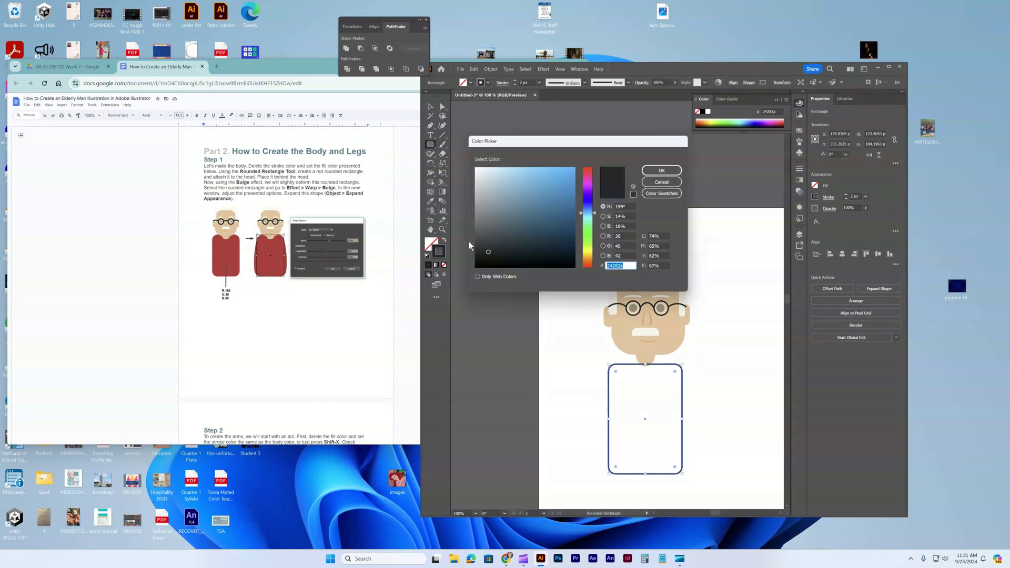
click(661, 182)
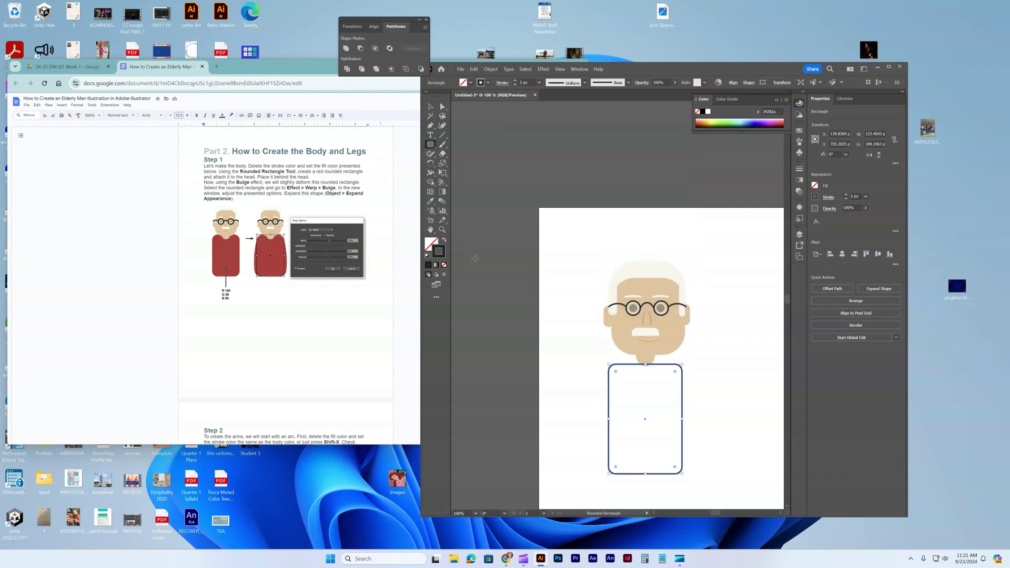
click(443, 265)
double_click(430, 243)
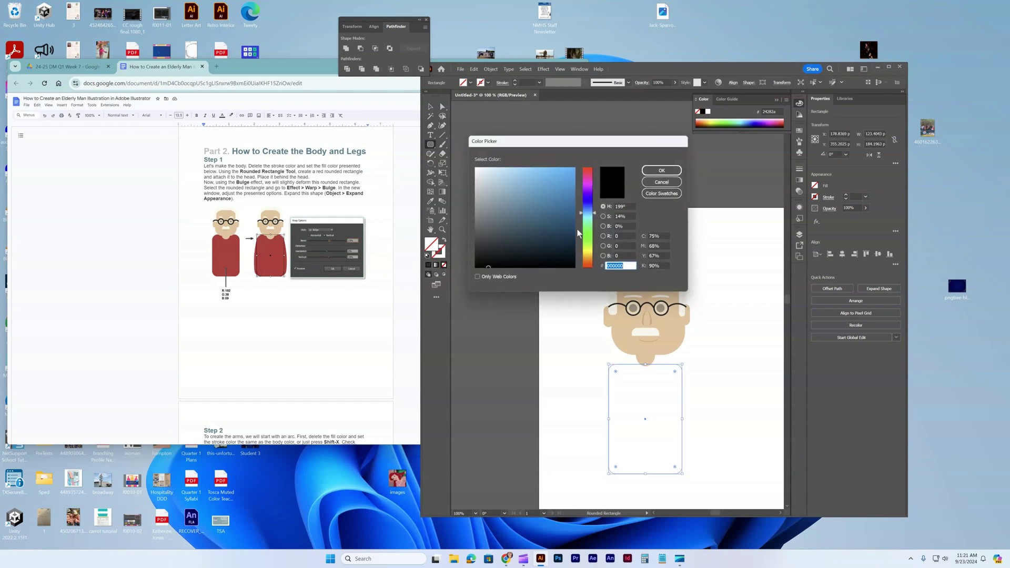
double_click(609, 235)
text(19)
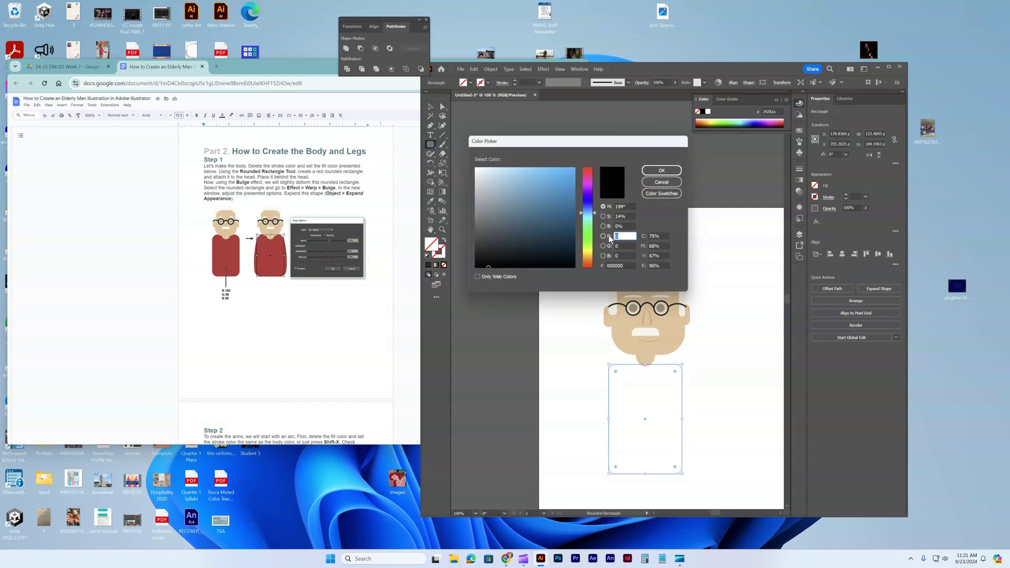
text(2)
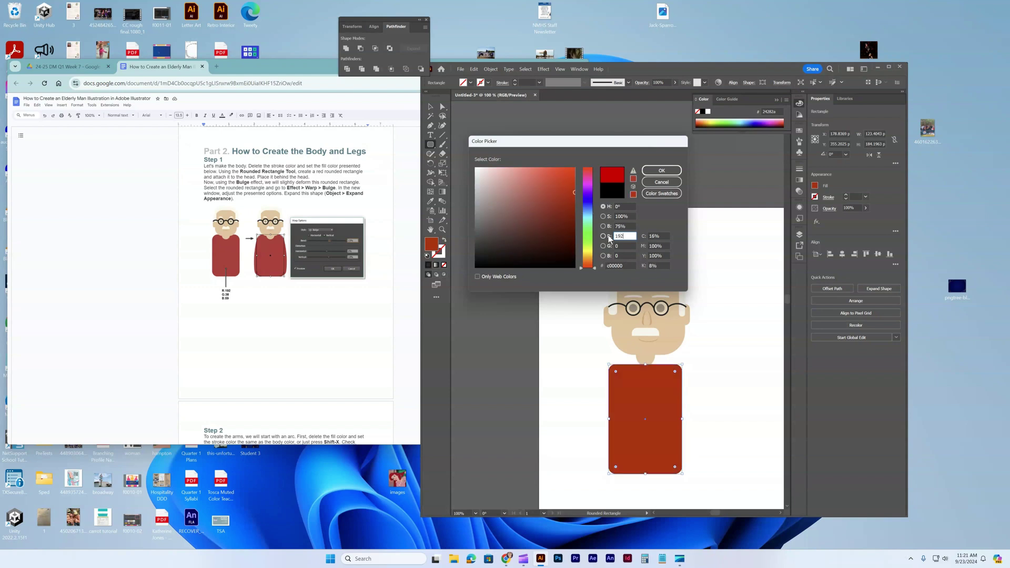
double_click(610, 247)
text(38)
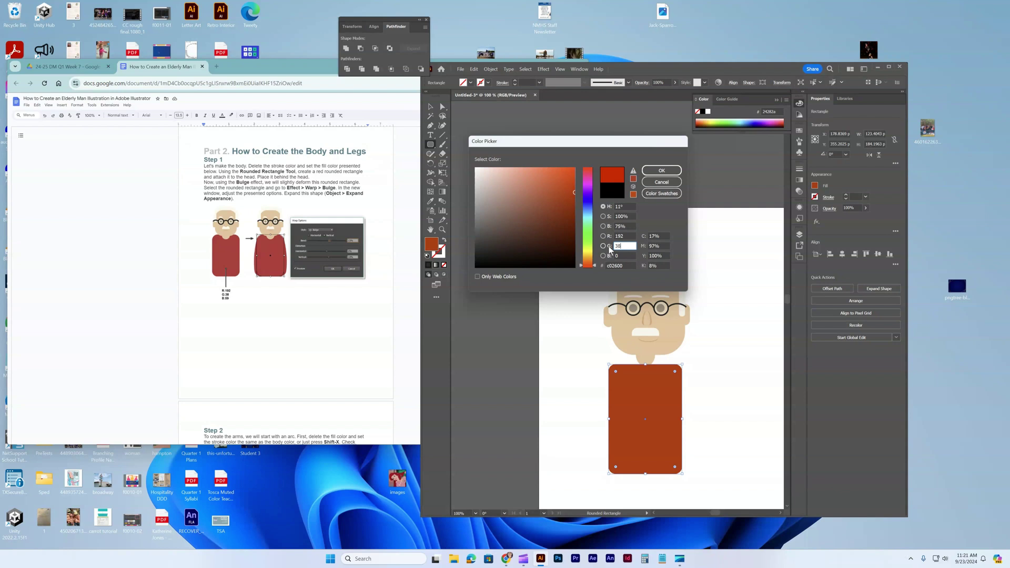
double_click(610, 256)
text(69)
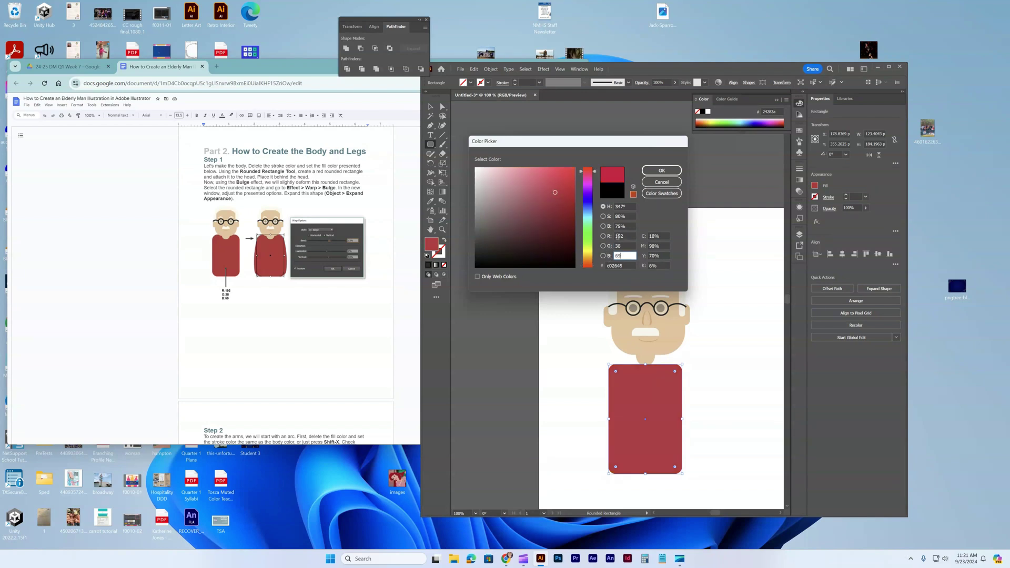
click(661, 170)
Step: Warp the body with a vertical Bulge effect at 15% bend and expand its appearance
click(543, 69)
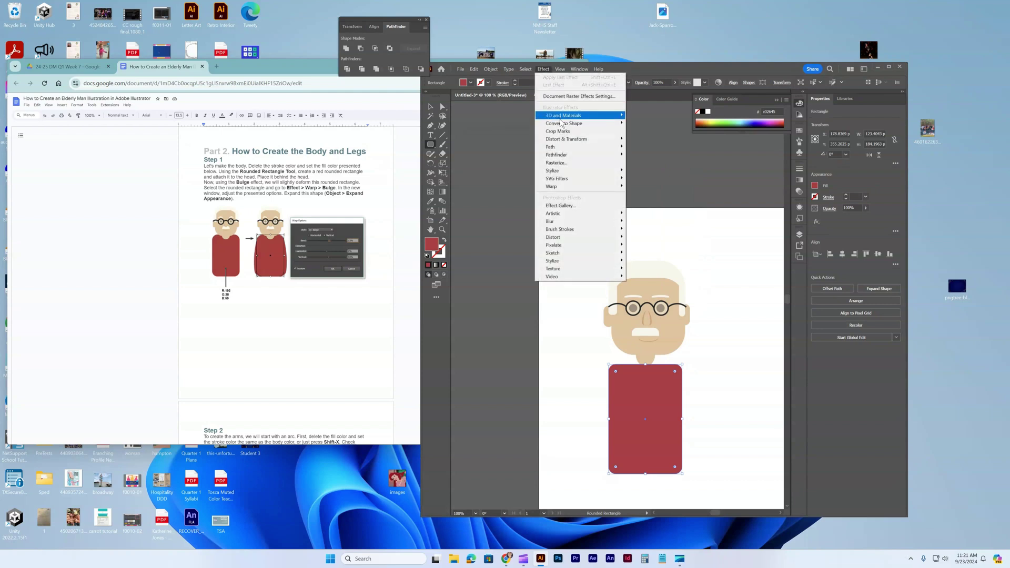
mouse_move(566, 189)
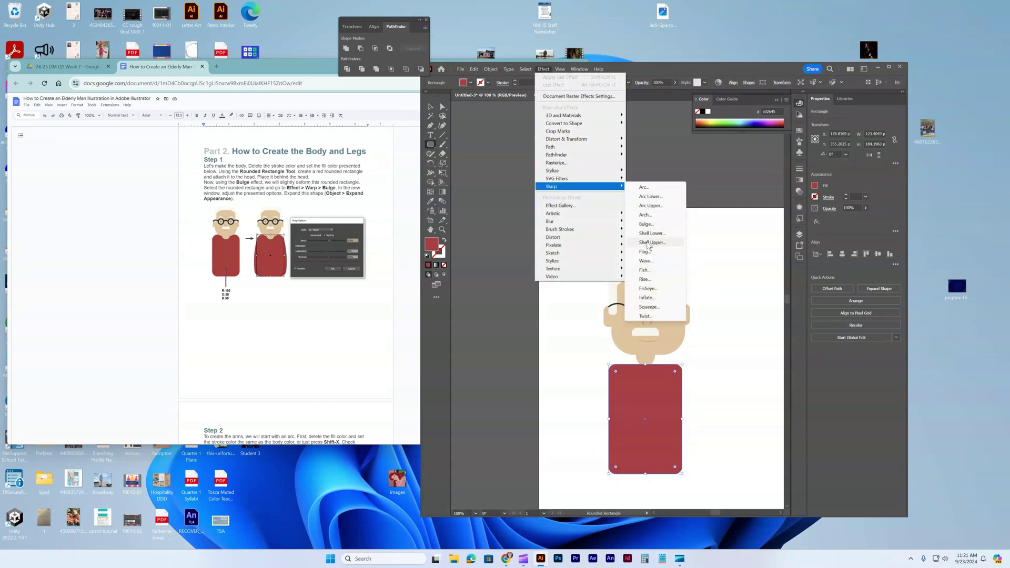
click(652, 225)
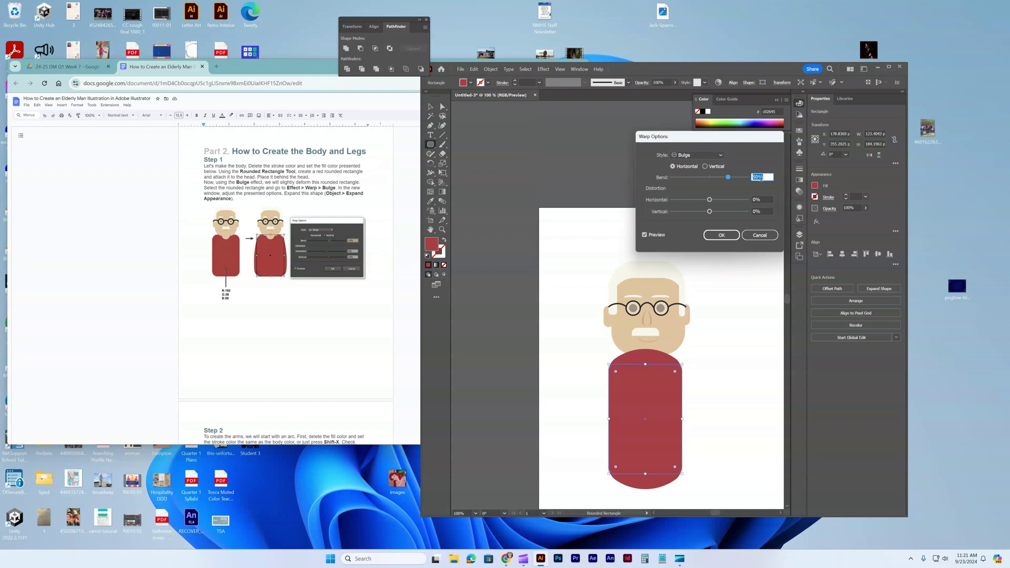
text(15)
click(705, 166)
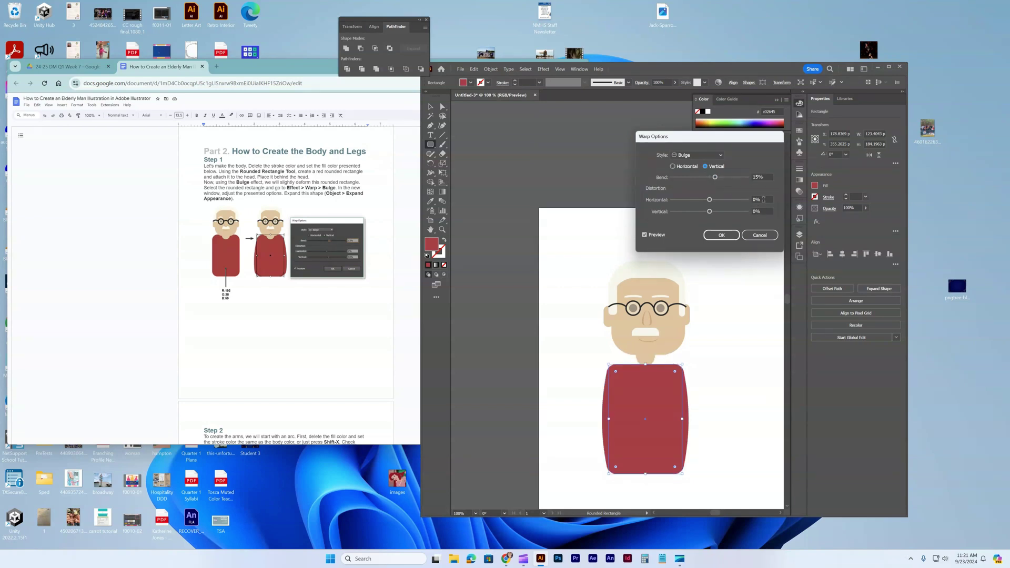
click(719, 235)
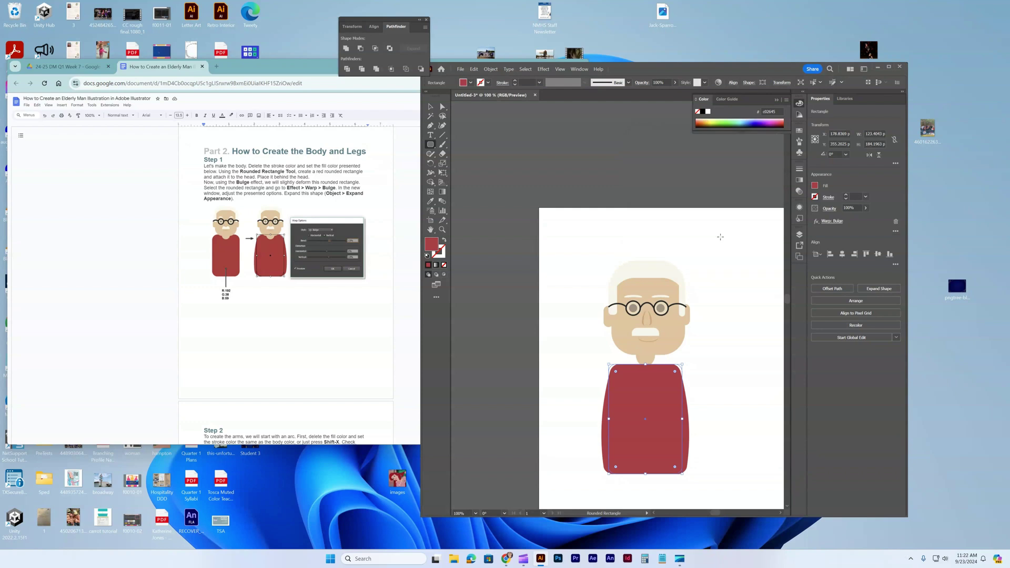
click(496, 70)
click(509, 185)
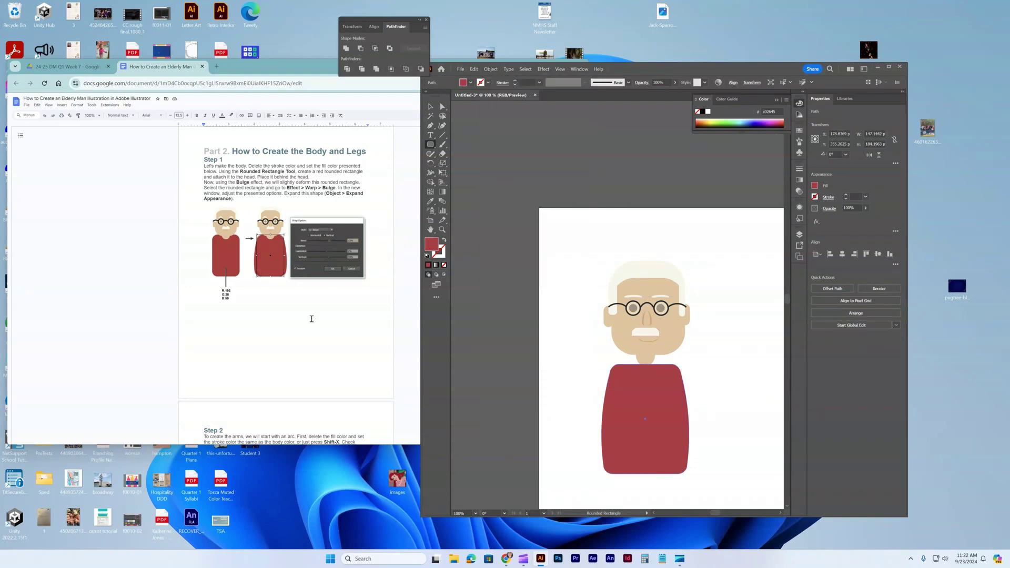
Step: Send the body to the back and move it up so its upper edge sits behind the chin and neck
key(v)
right_click(640, 378)
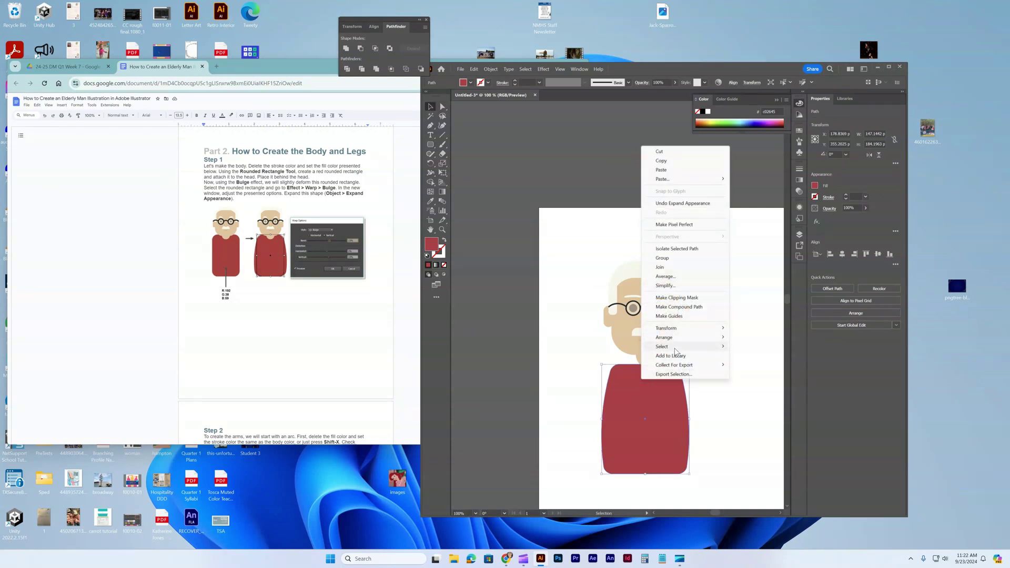
mouse_move(684, 337)
click(755, 364)
drag(652, 399, 655, 383)
drag(657, 436, 658, 438)
Step: Draw a horizontal line about 150 px long above the head and give it the body's red as stroke, without a fill
scroll(336, 416, down, 4)
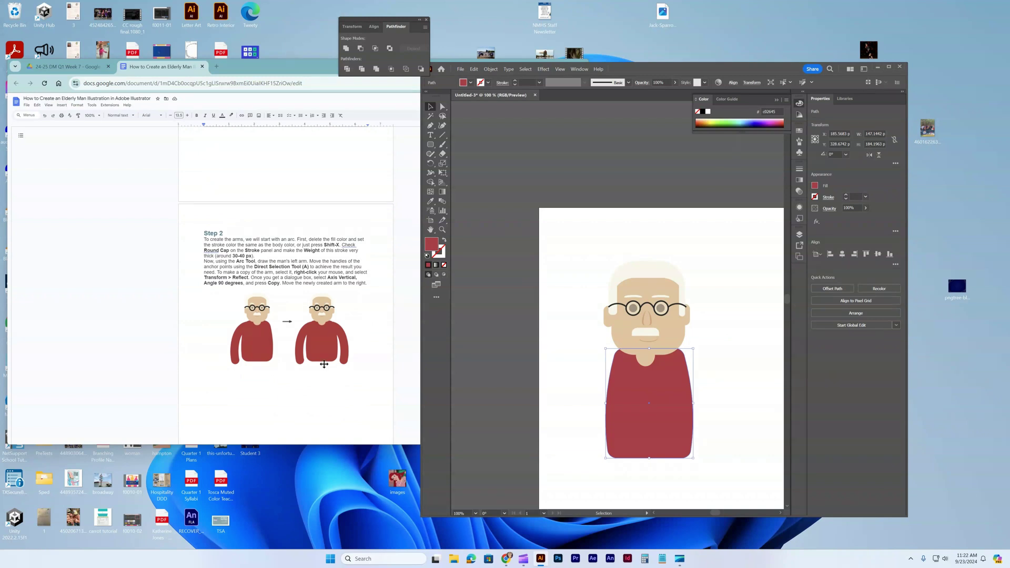
click(444, 134)
drag(557, 241, 648, 242)
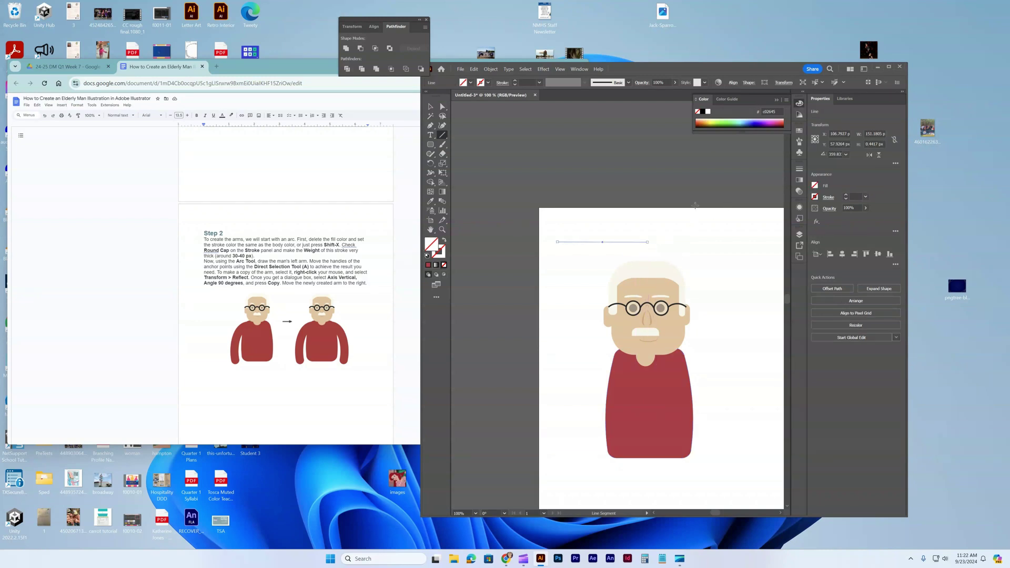
click(428, 265)
click(443, 242)
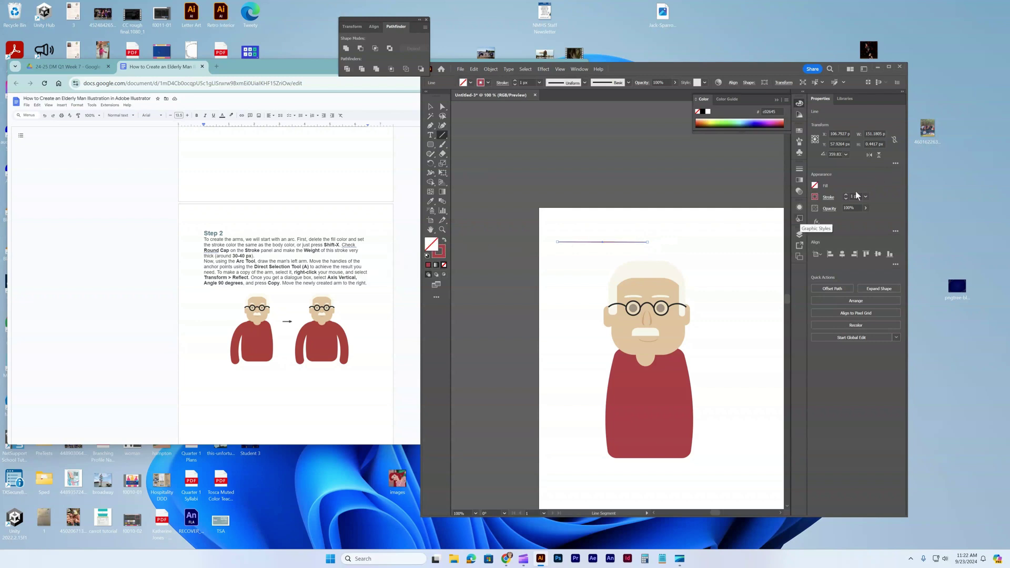
Step: Give the red line round caps and a stroke weight of 30 px
click(815, 197)
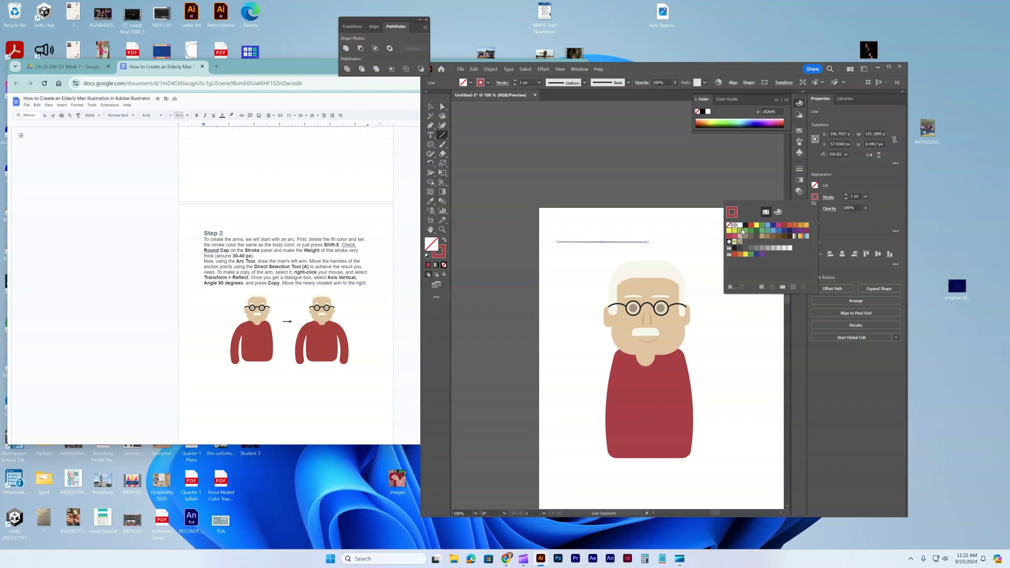
click(828, 201)
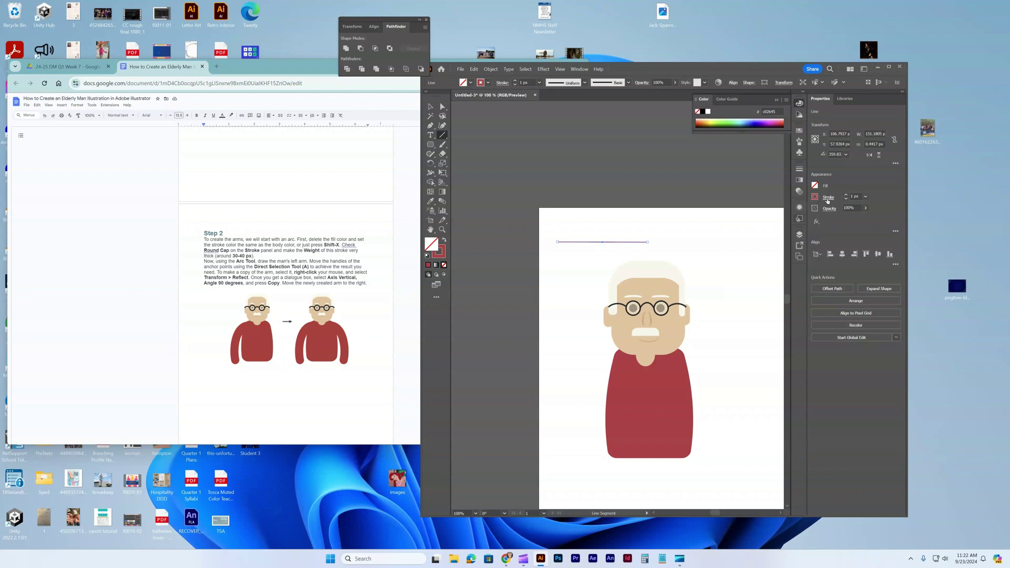
click(828, 200)
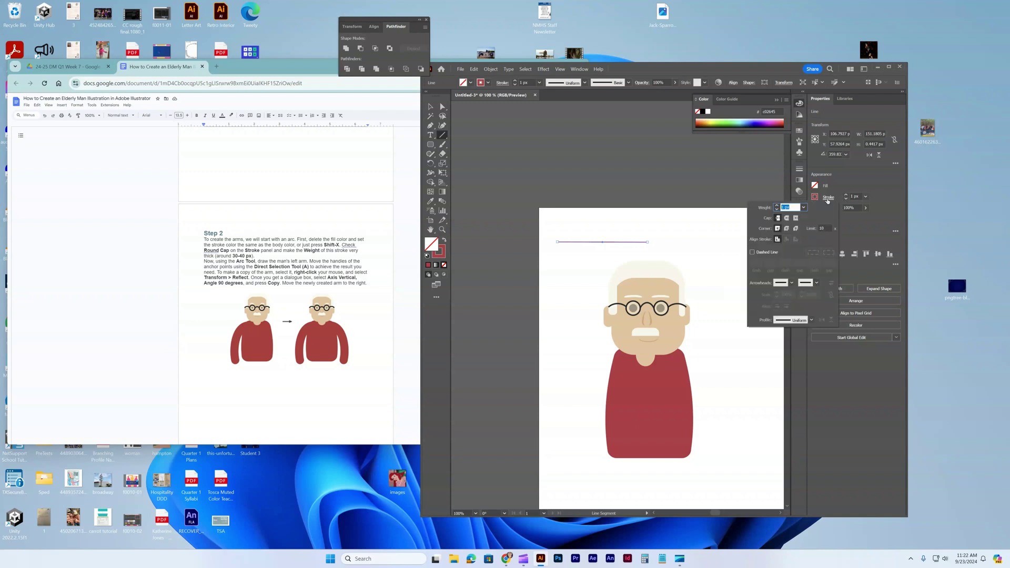
click(787, 217)
click(513, 81)
click(513, 81)
click(513, 81)
click(513, 80)
click(513, 80)
click(513, 81)
click(513, 81)
click(513, 80)
click(513, 80)
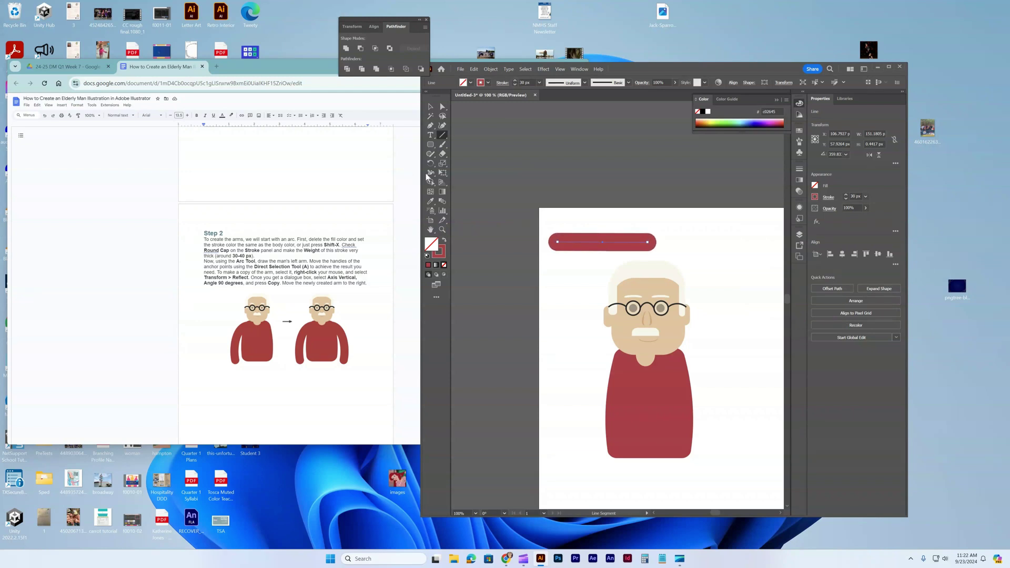
Step: Bend the thick red line upward into an arc and rotate it counterclockwise by about 50° to form an arm
click(443, 126)
drag(599, 246, 596, 225)
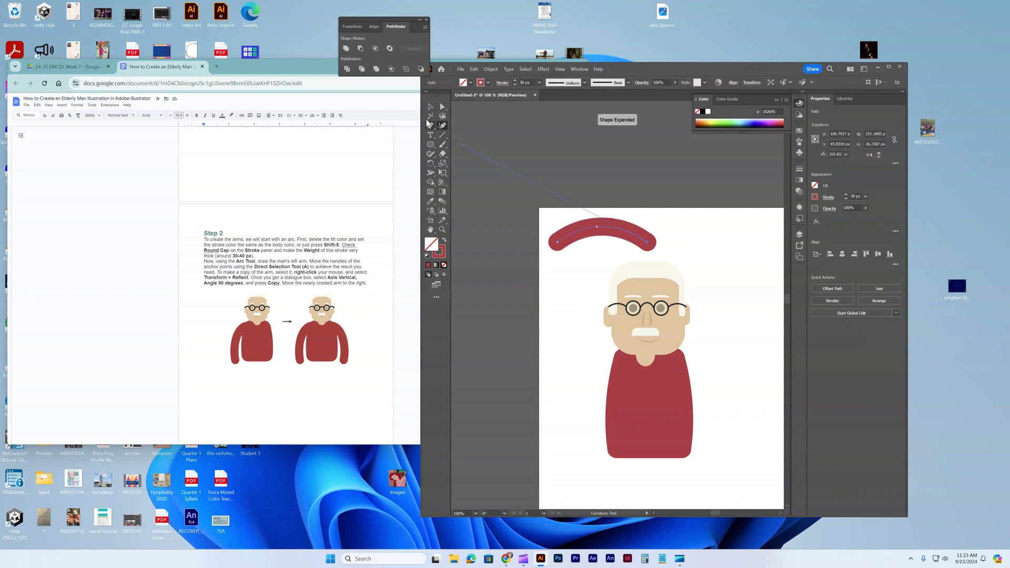
click(430, 107)
drag(651, 248, 636, 202)
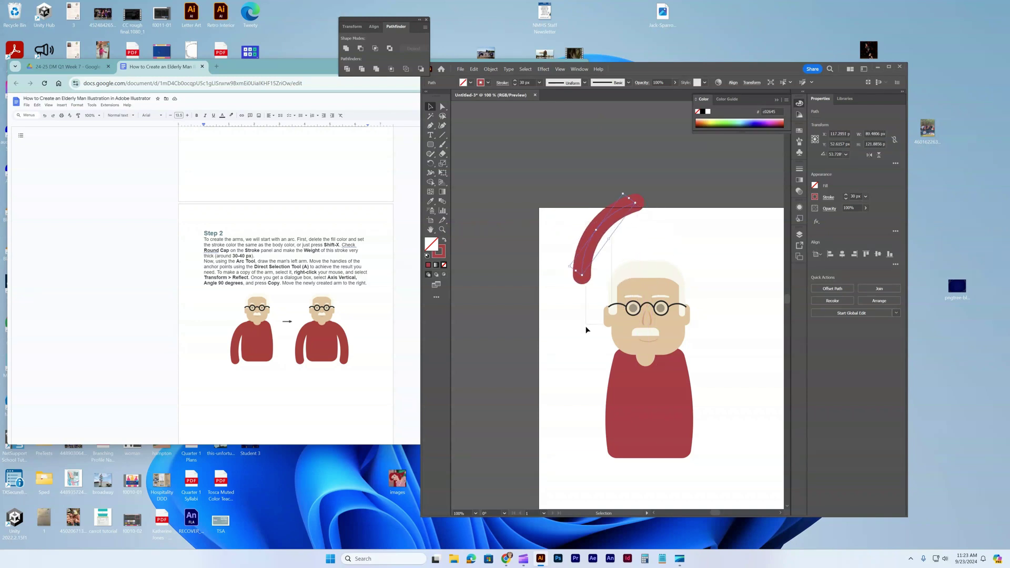
click(596, 298)
click(578, 248)
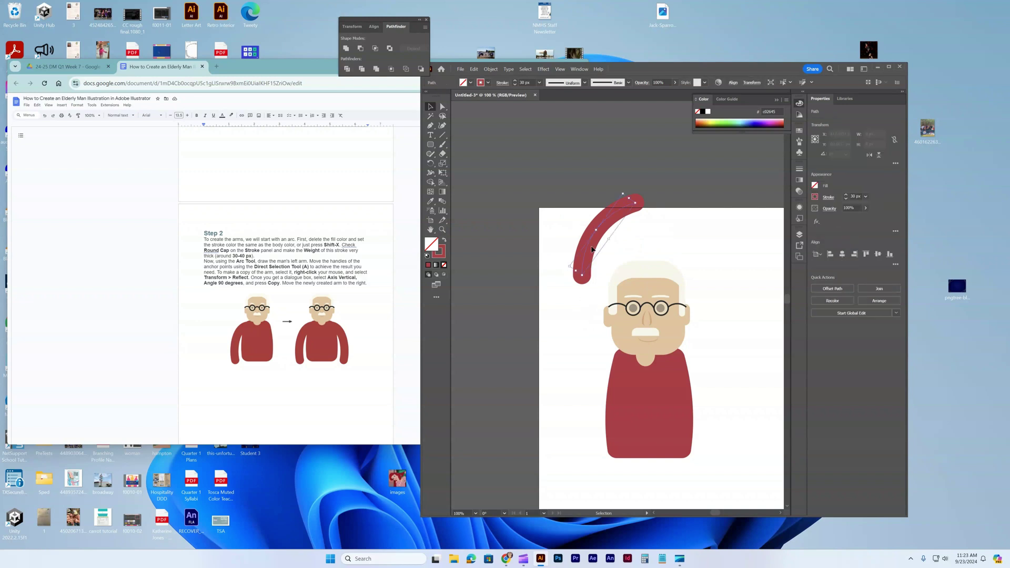
click(568, 235)
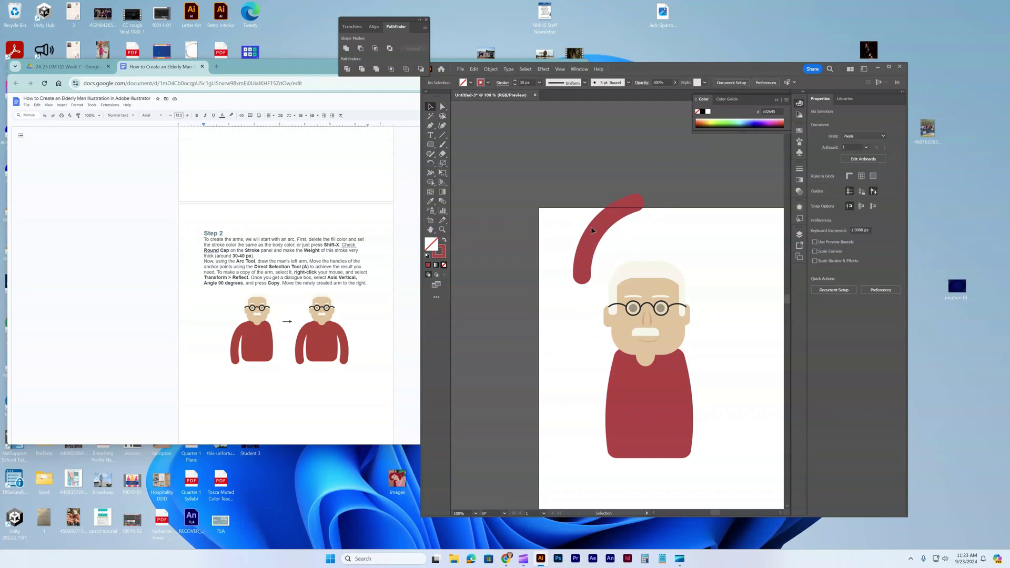
click(582, 242)
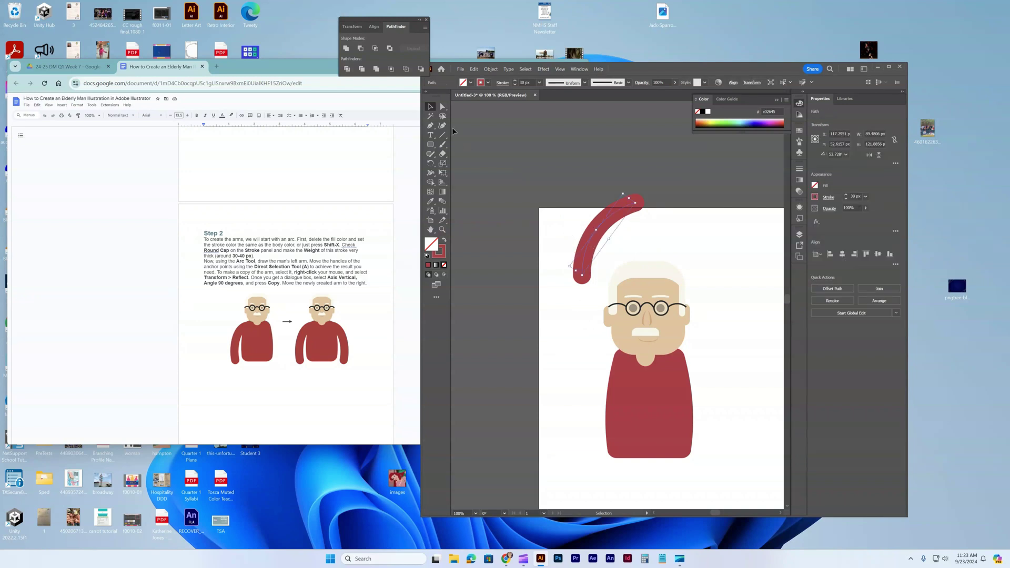
Step: Move the arm beside the body and adjust its position until its upper end meets the left shoulder just below the chin
click(528, 172)
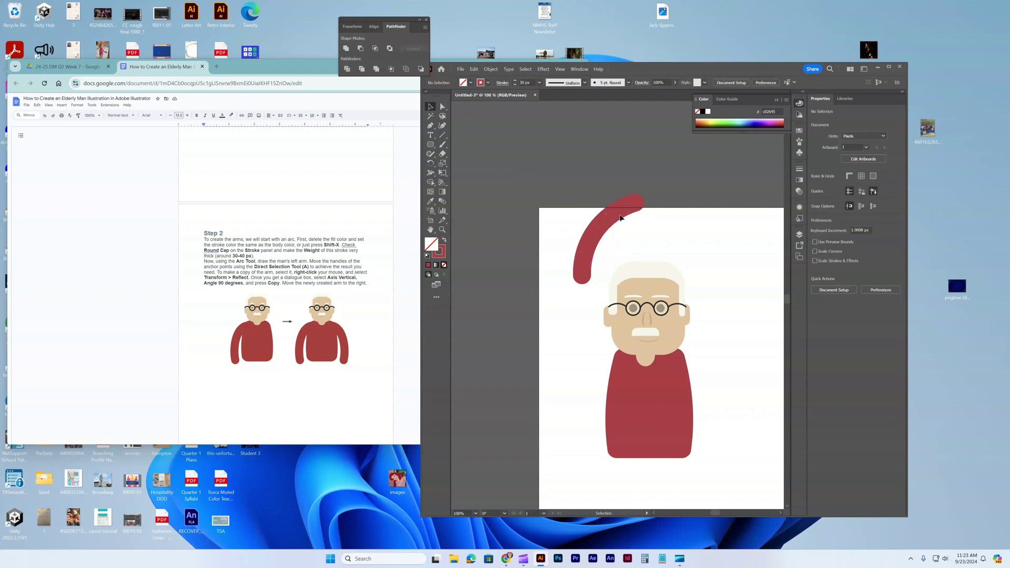
drag(621, 217, 607, 362)
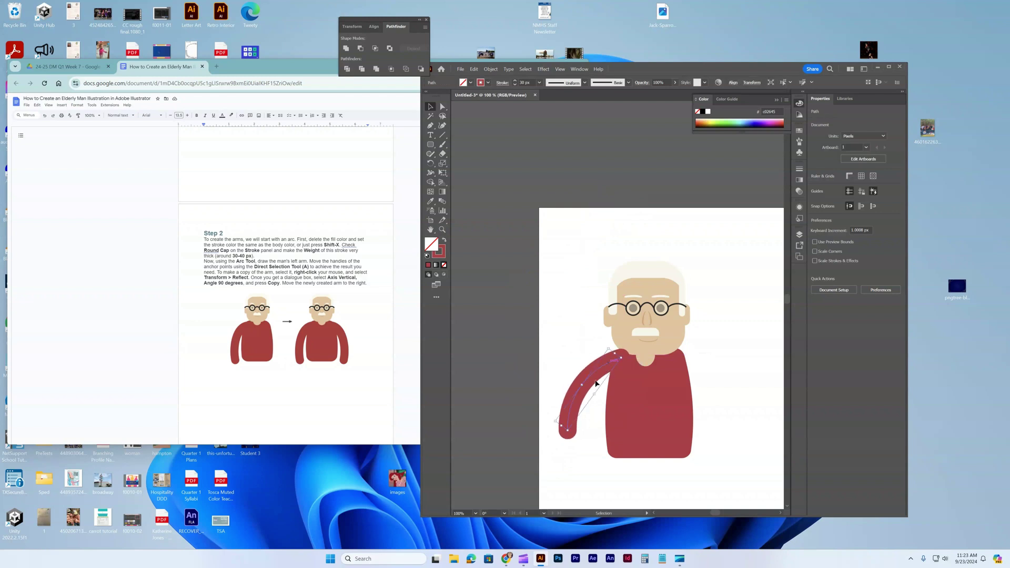
mouse_move(568, 432)
mouse_down()
mouse_move(576, 436)
mouse_move(567, 433)
mouse_up()
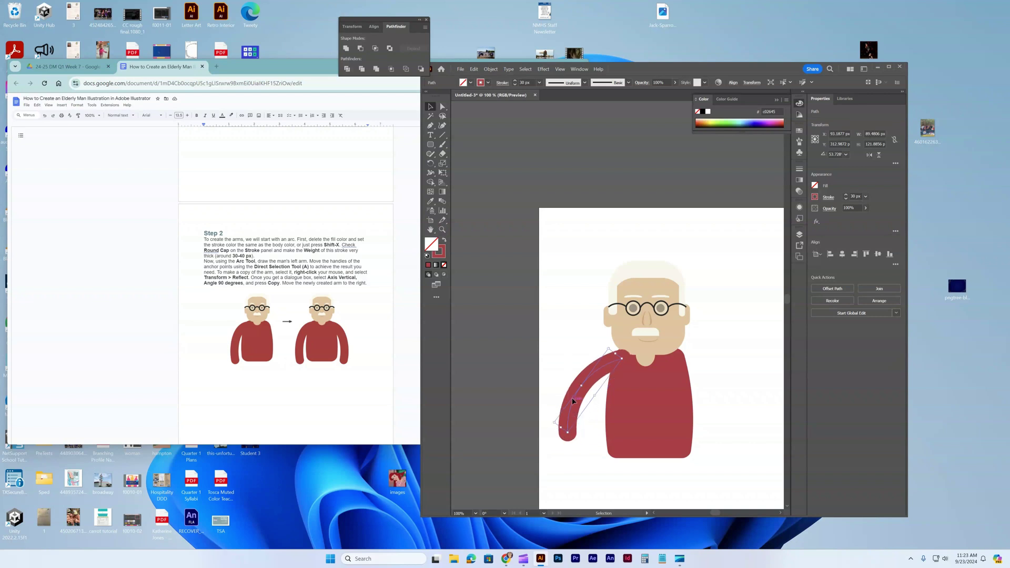
drag(581, 388, 598, 394)
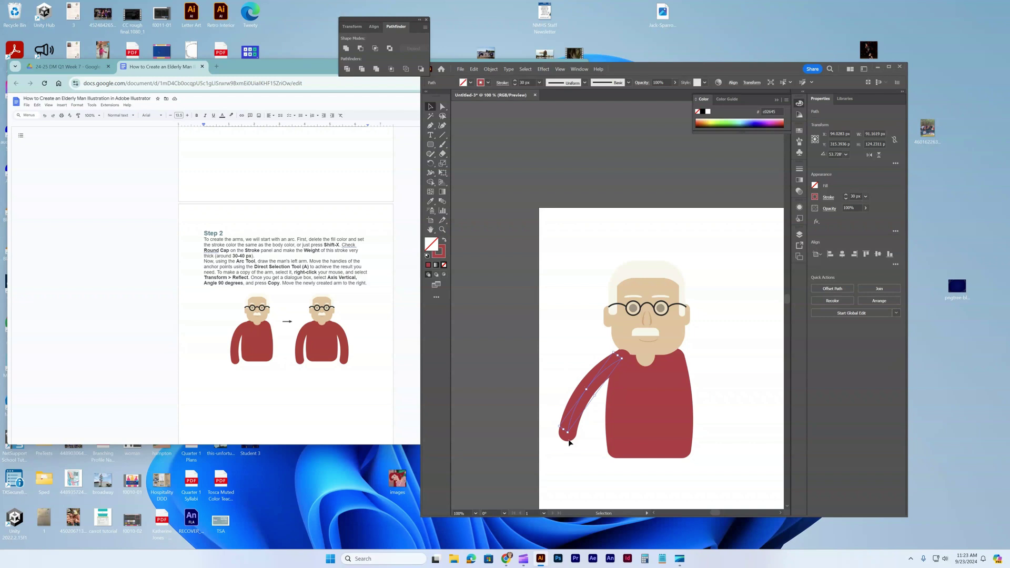
click(581, 445)
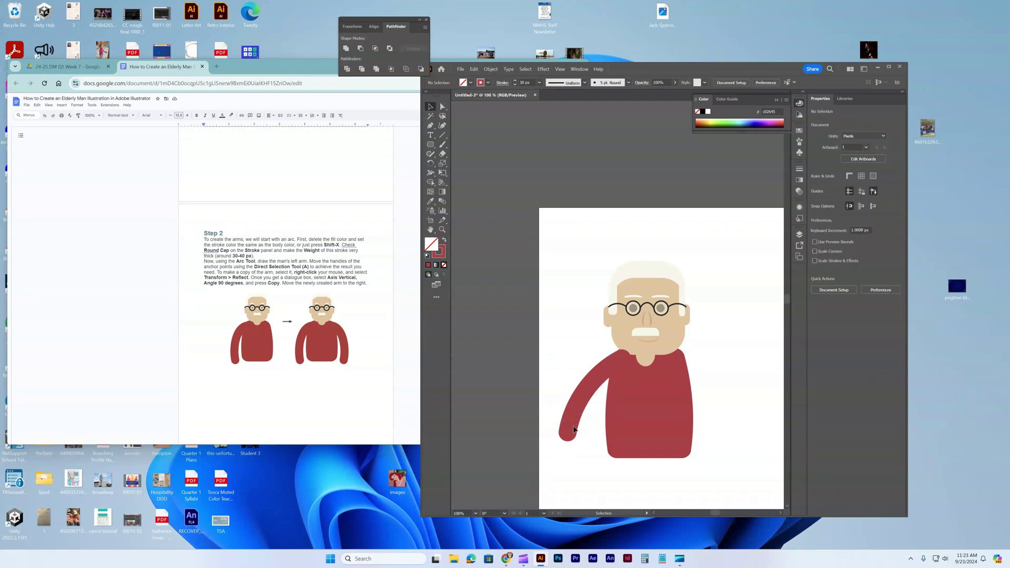
mouse_move(570, 422)
mouse_down()
mouse_move(585, 435)
mouse_move(575, 430)
mouse_up()
mouse_move(587, 390)
mouse_down()
mouse_move(591, 405)
mouse_move(590, 383)
mouse_move(578, 382)
mouse_move(599, 384)
mouse_up()
key(ctrl+shift+a)
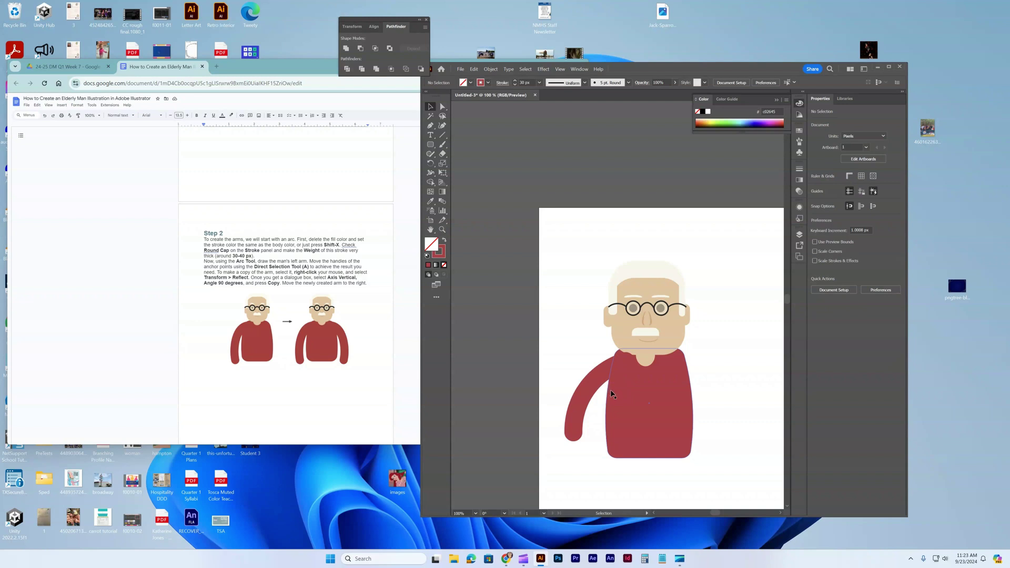
Step: Nudge the left-side arm up slightly and send it to the back, behind the head and body
click(583, 399)
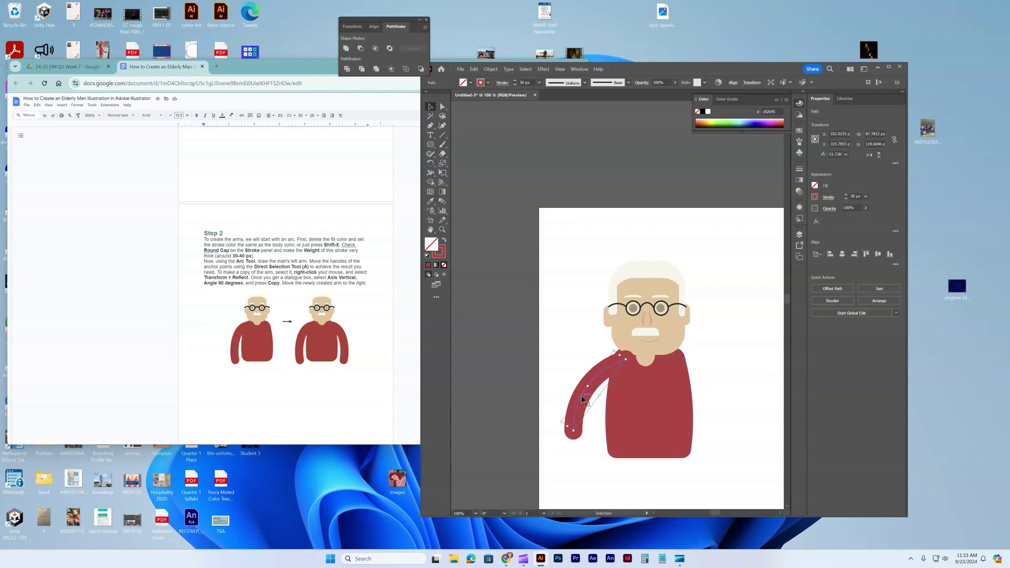
key(Up)
key(Up)
key(Up)
key(Up)
right_click(582, 406)
mouse_move(605, 361)
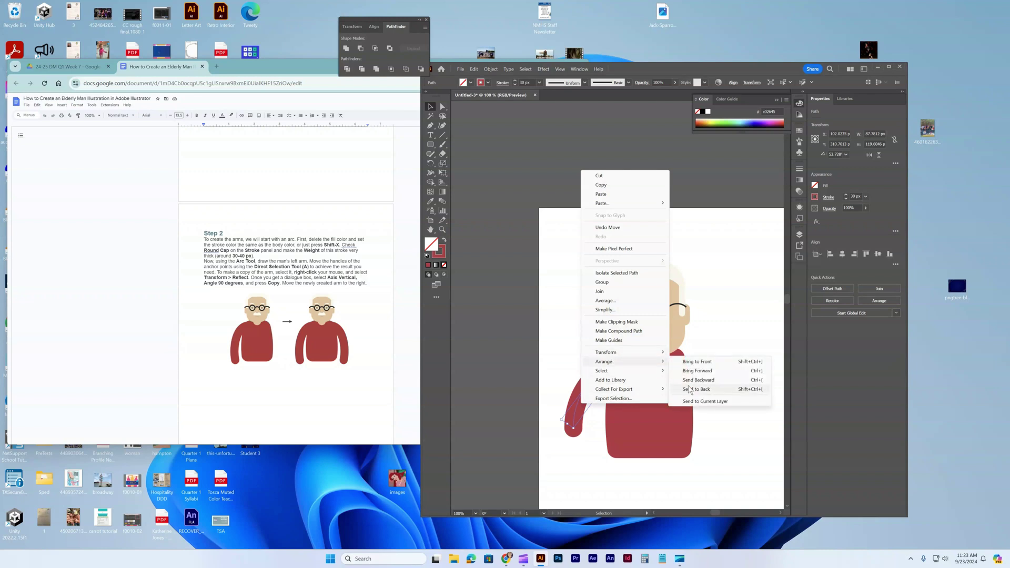
click(690, 390)
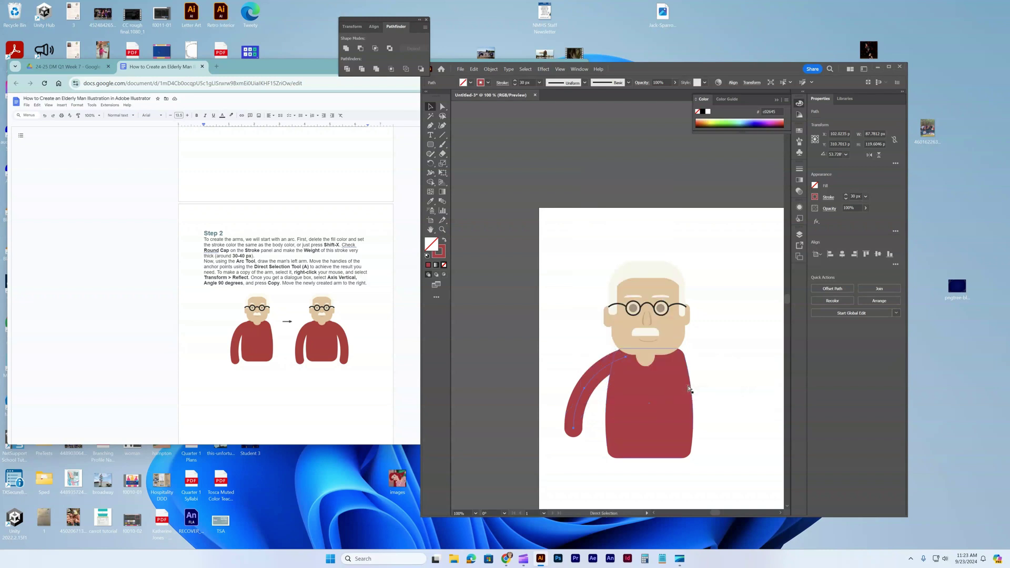
Step: Paste a copy of the arm and reflect it across the vertical axis at 90°
key(ctrl+c)
key(ctrl+v)
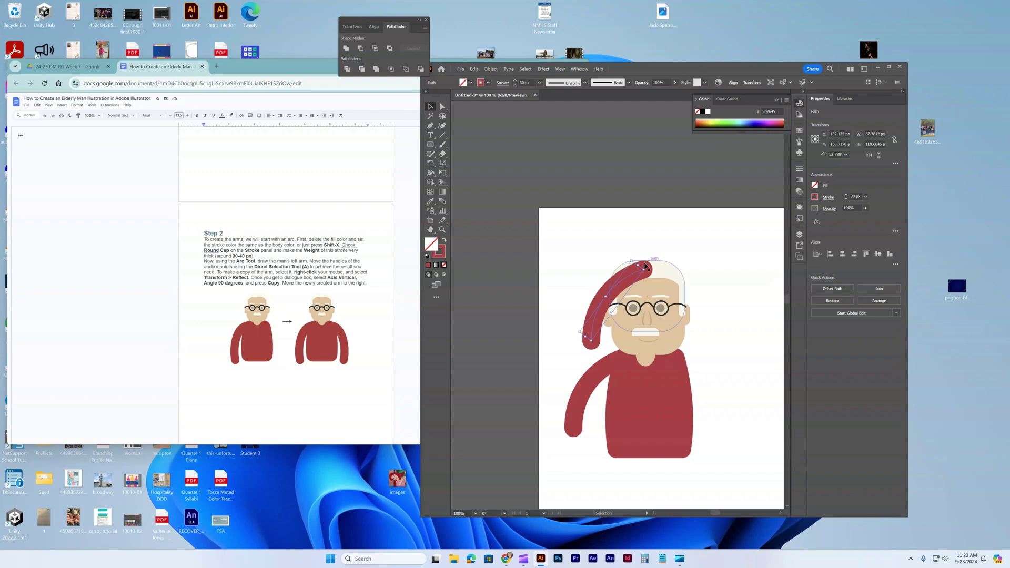
right_click(593, 306)
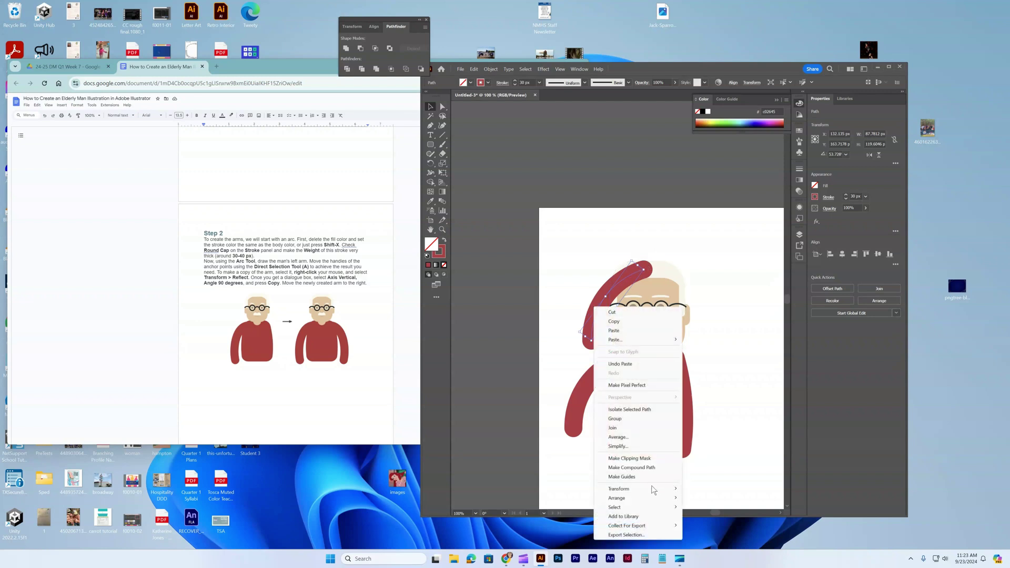
mouse_move(649, 489)
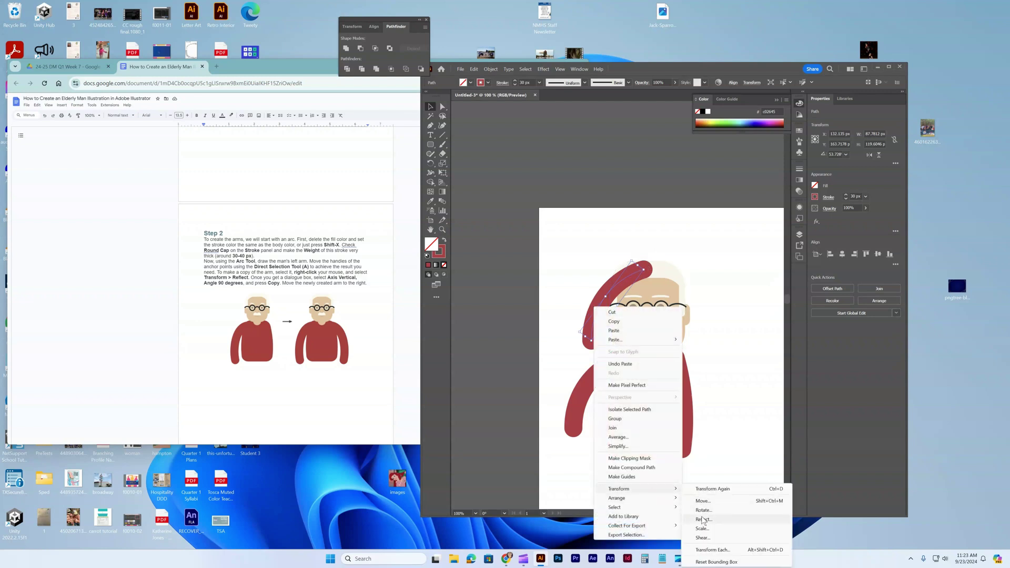
click(703, 520)
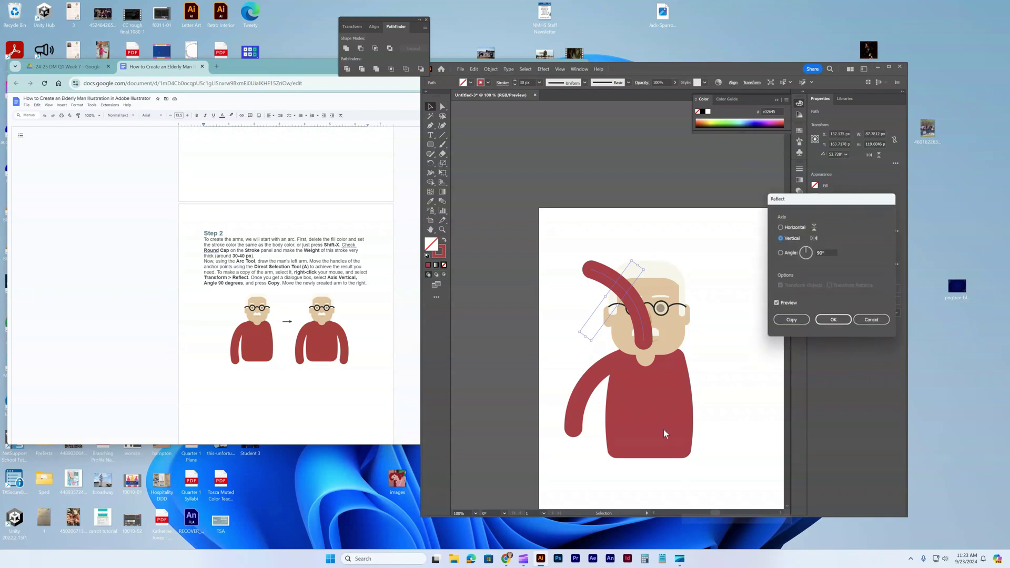
click(836, 321)
Step: Attach the mirrored arm to the body's other shoulder and send it to the back
drag(633, 292, 696, 345)
key(ctrl+z)
drag(599, 275, 685, 358)
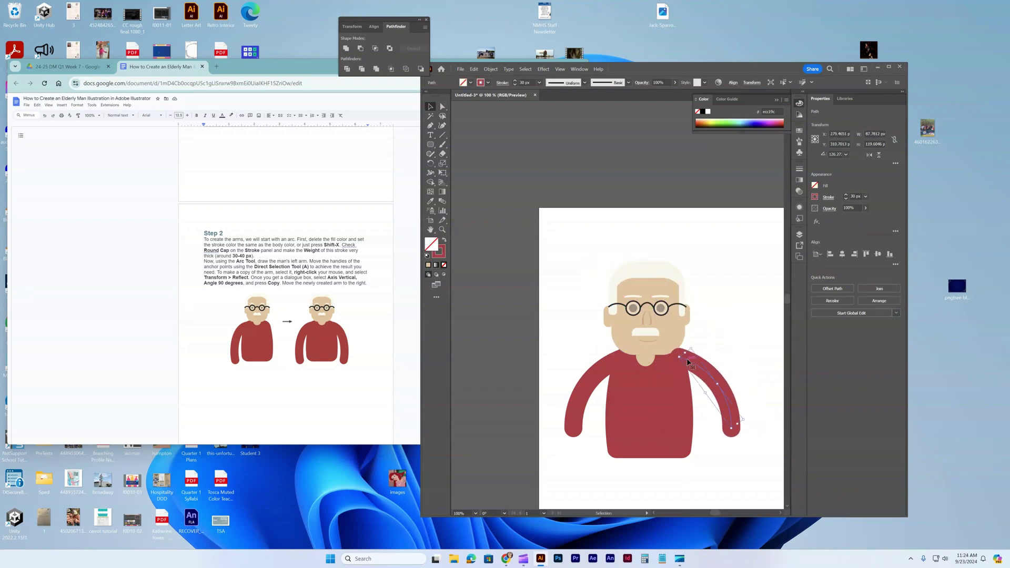
right_click(690, 361)
mouse_move(736, 317)
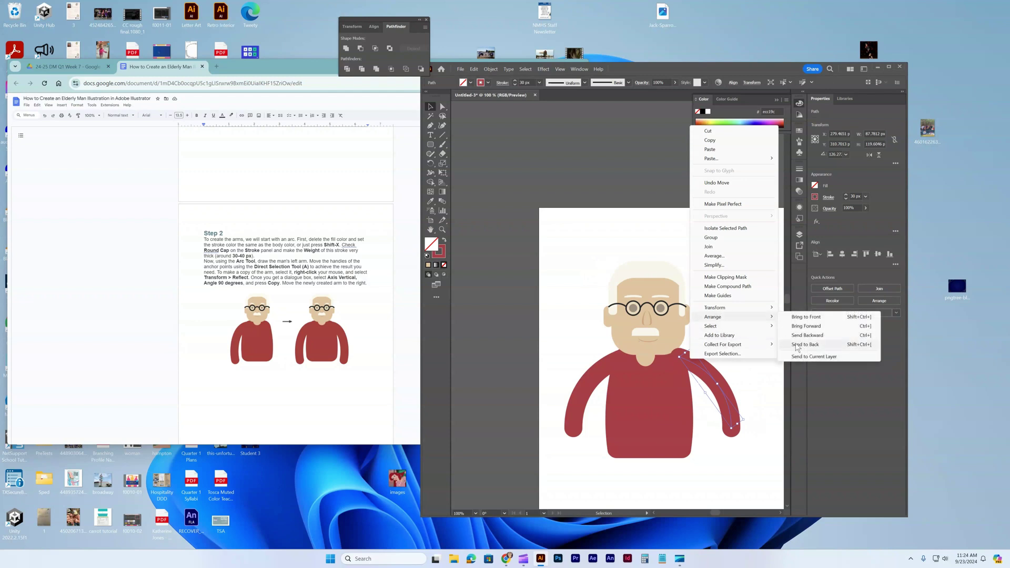
click(801, 345)
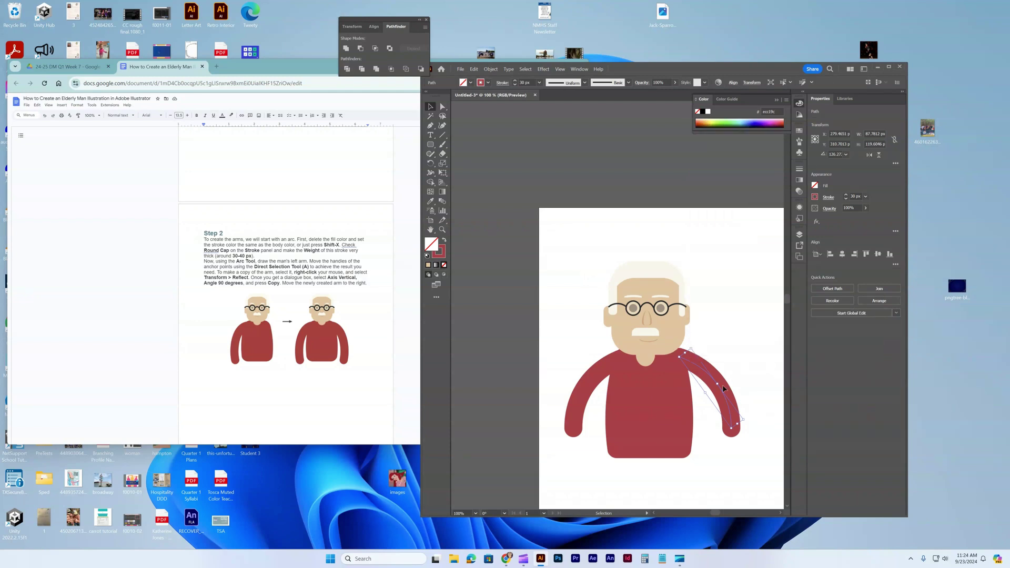
click(721, 436)
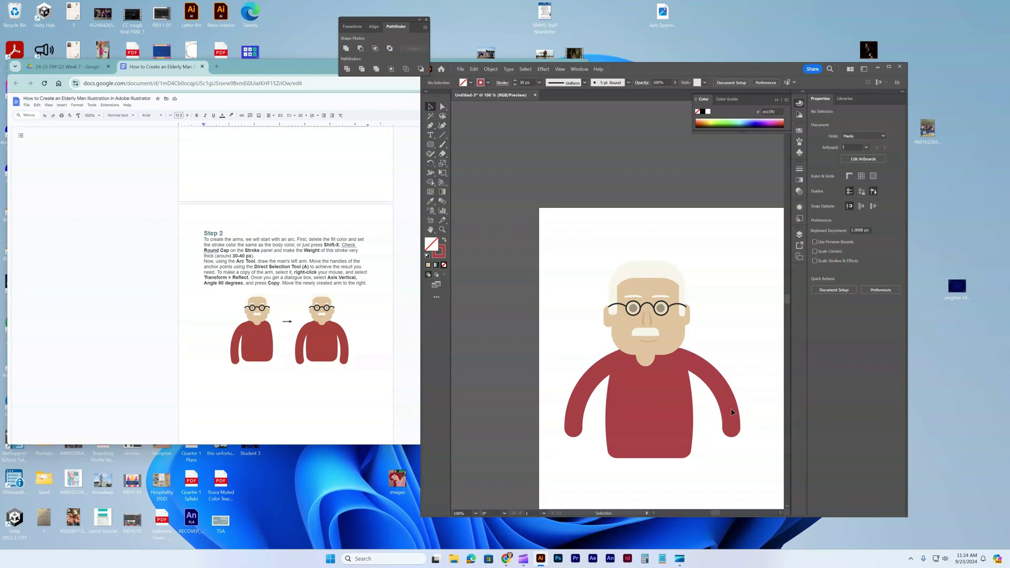
Step: Draw a tiny circle at the lower end of the left-side arm with the face's skin color as fill and no stroke
scroll(294, 351, down, 6)
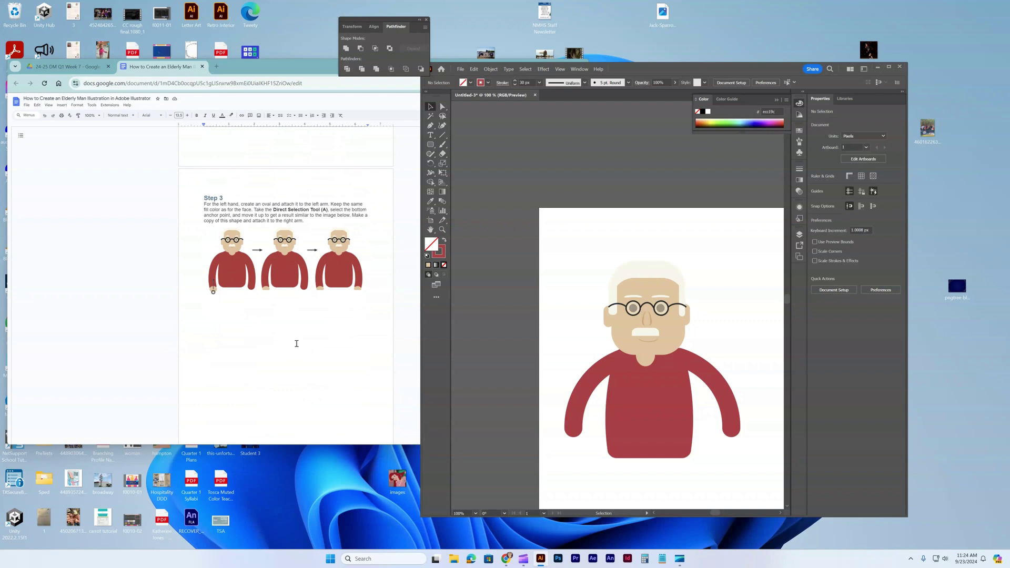
click(432, 146)
drag(432, 148, 460, 162)
mouse_move(560, 435)
mouse_down()
mouse_move(573, 447)
mouse_move(563, 437)
mouse_up()
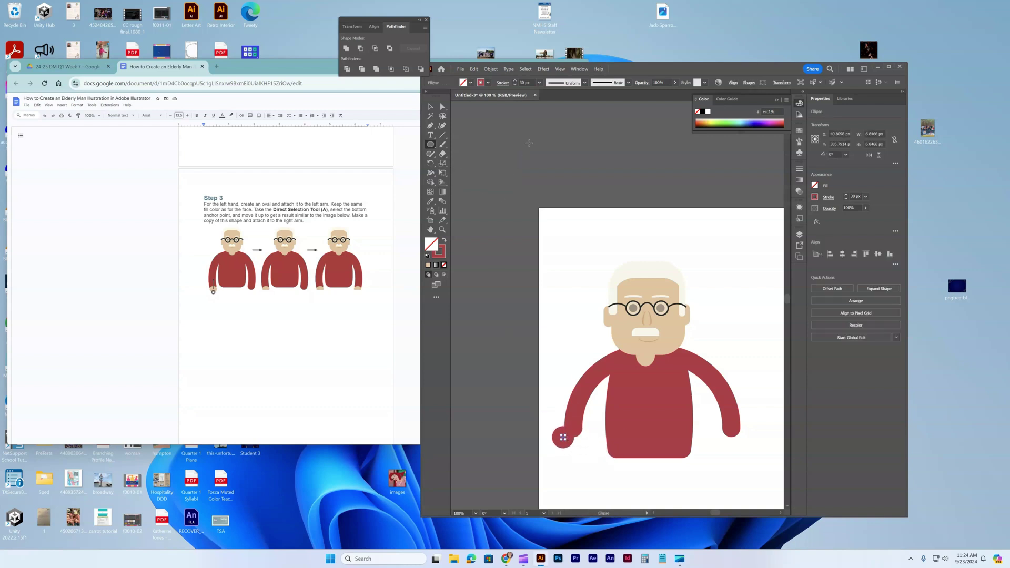
click(515, 84)
click(428, 266)
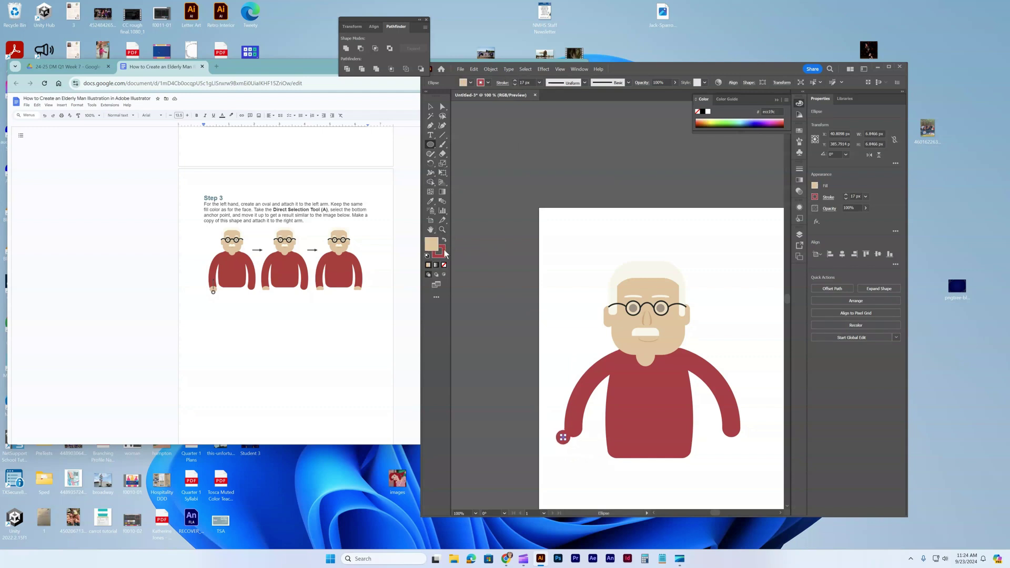
click(444, 265)
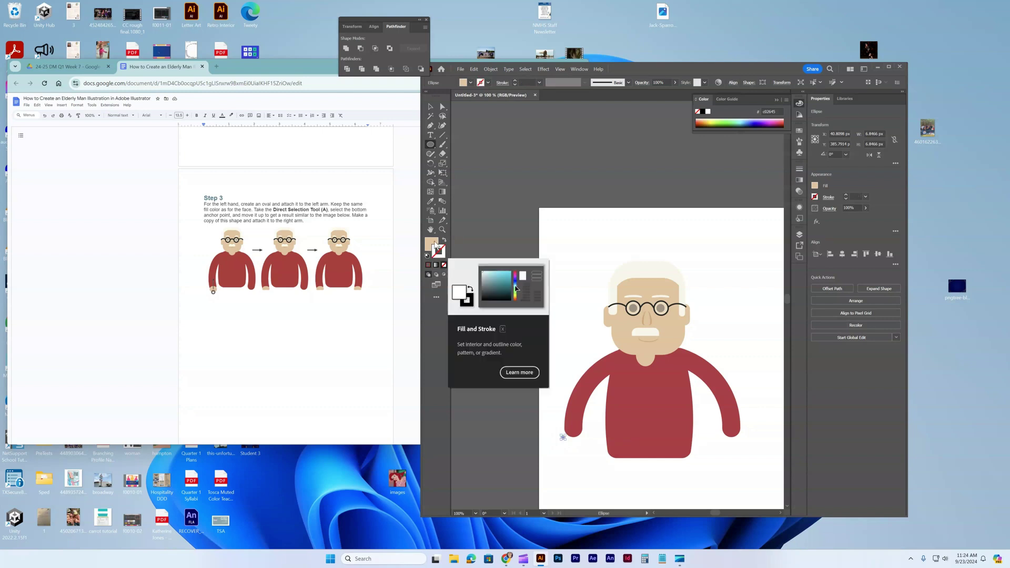
Step: Make the skin-colored hand circle about 26 px wide and center it on the lower end of the left-side arm
drag(561, 436, 577, 450)
key(v)
drag(571, 446, 573, 437)
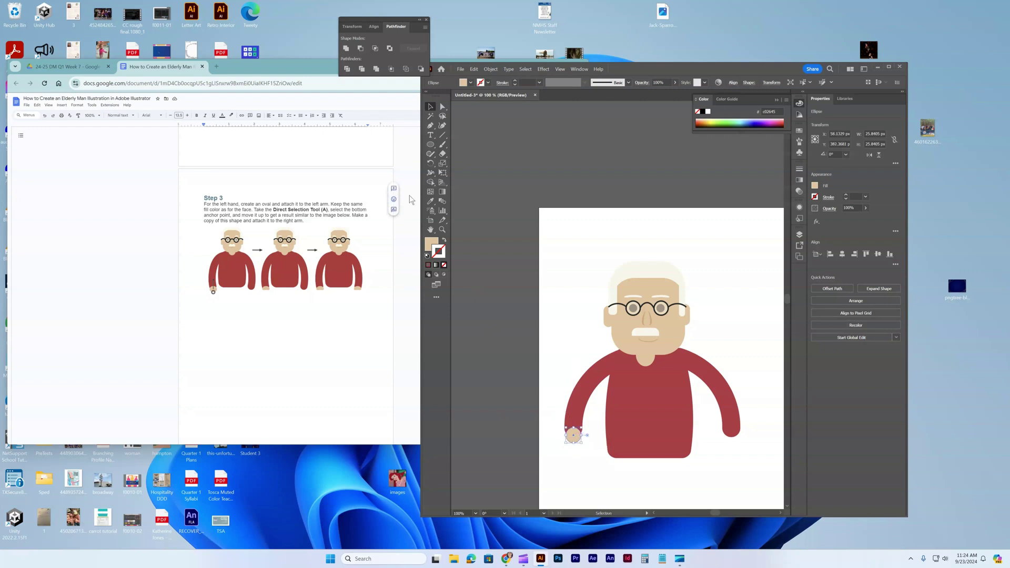
Step: Raise the lowest anchor point of the hand circle by about 9 px to flatten the hand's lower edge
click(441, 107)
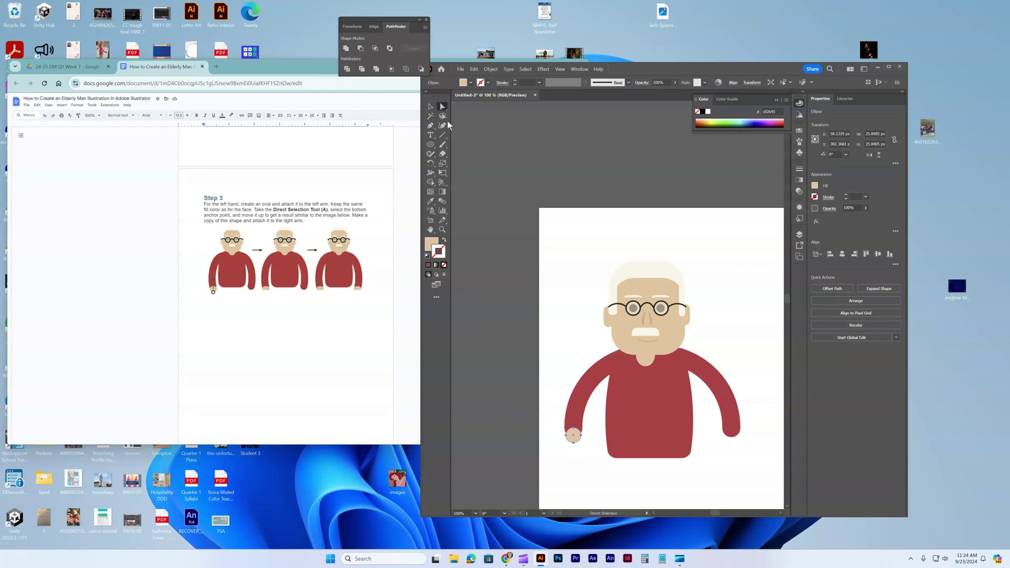
click(573, 442)
drag(575, 445, 574, 443)
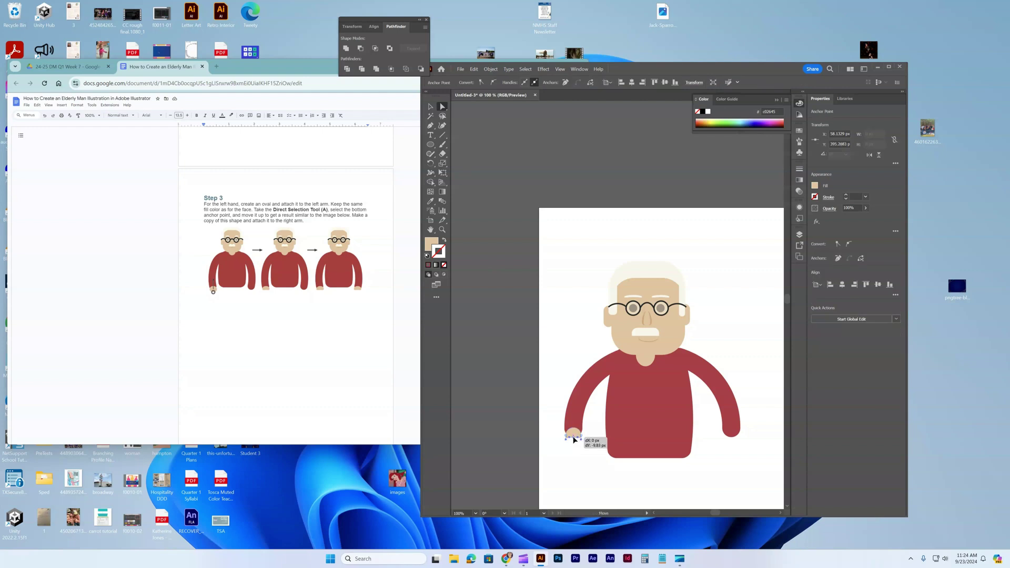
drag(573, 439, 571, 436)
Step: Make a copy of the hand and place it on the lower end of the right-side arm
click(430, 106)
click(602, 420)
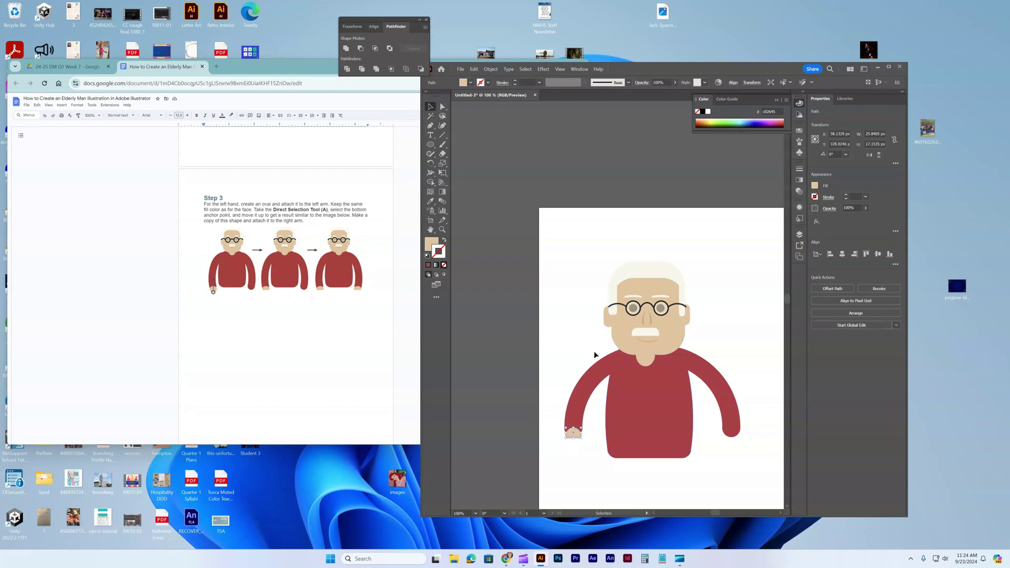
click(573, 434)
click(631, 316)
drag(631, 317, 728, 430)
Step: Following Step 4 of the tutorial, draw a rounded rectangle about 97 by 72 px below the body
scroll(331, 366, down, 5)
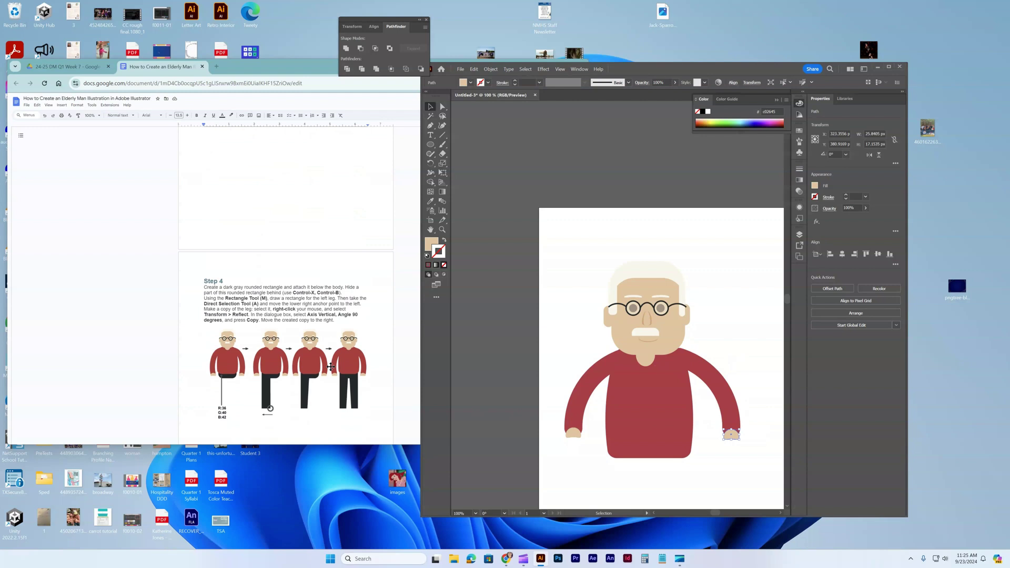
scroll(330, 366, down, 1)
click(372, 303)
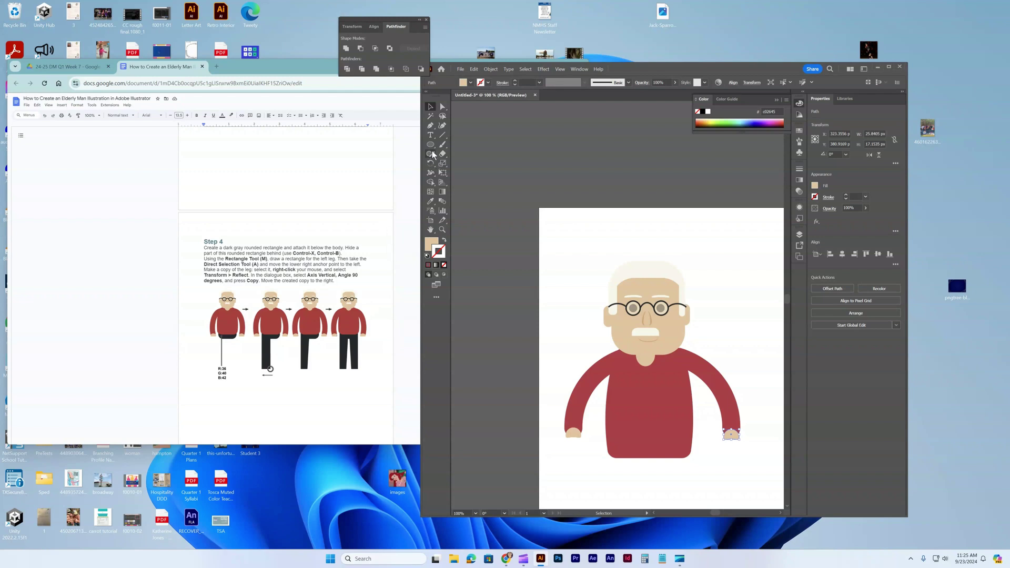
drag(430, 144, 476, 153)
scroll(547, 443, down, 5)
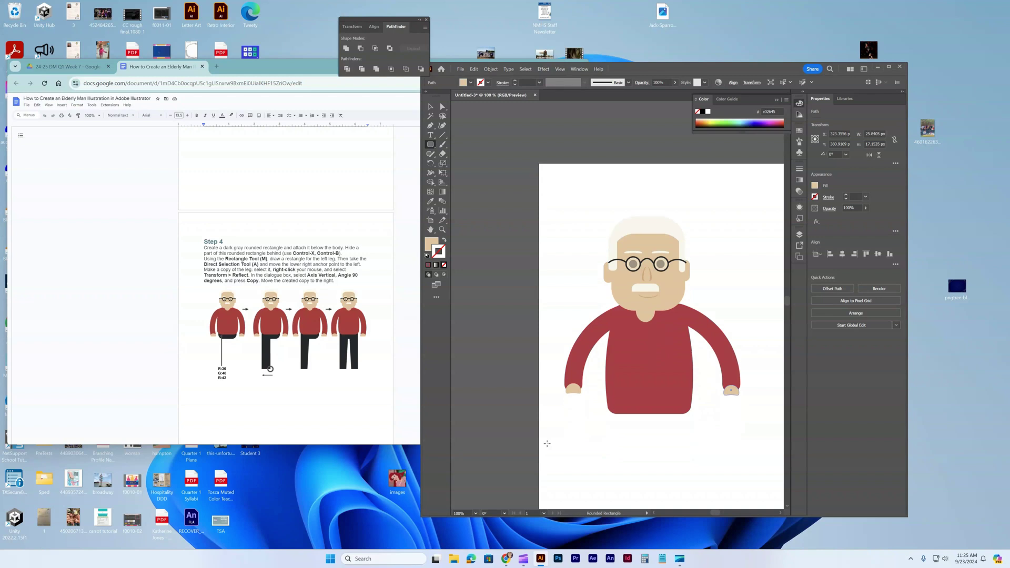
scroll(547, 443, down, 2)
drag(596, 296, 642, 326)
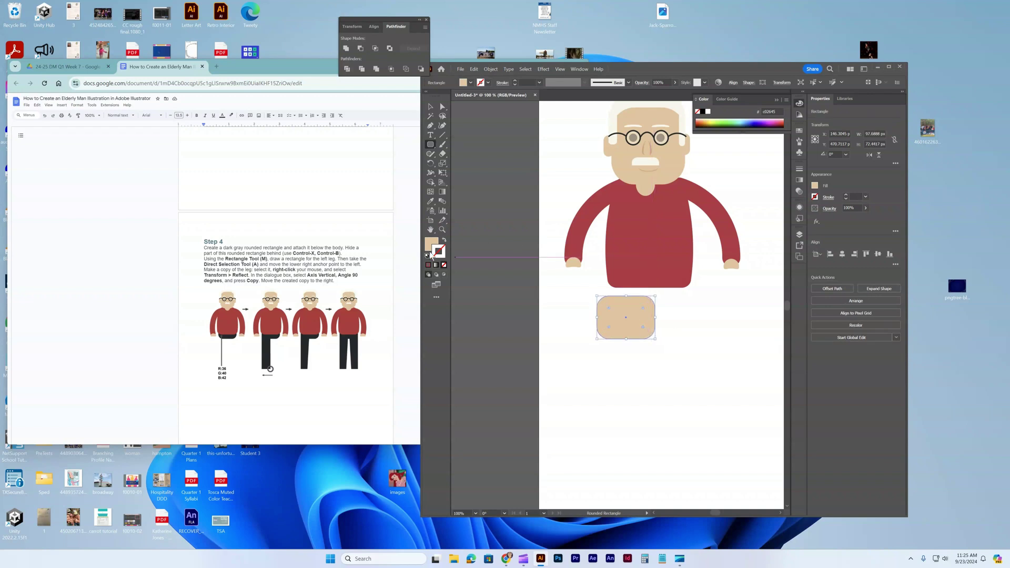
Step: Set the rounded rectangle's fill to dark gray with R 36, G 40, B 42
click(434, 241)
double_click(435, 243)
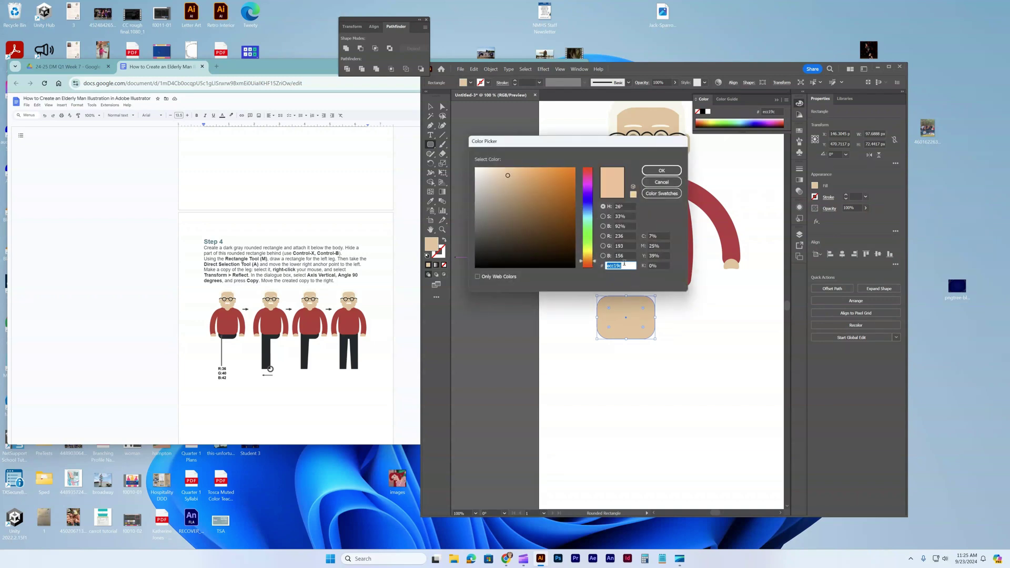
click(619, 236)
key(BackSpace)
click(622, 246)
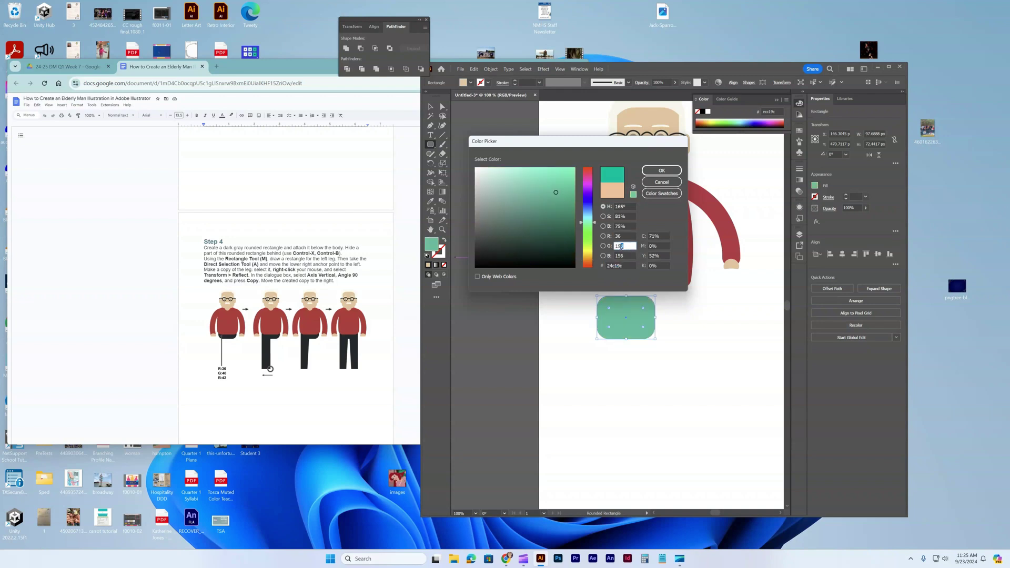
text(40)
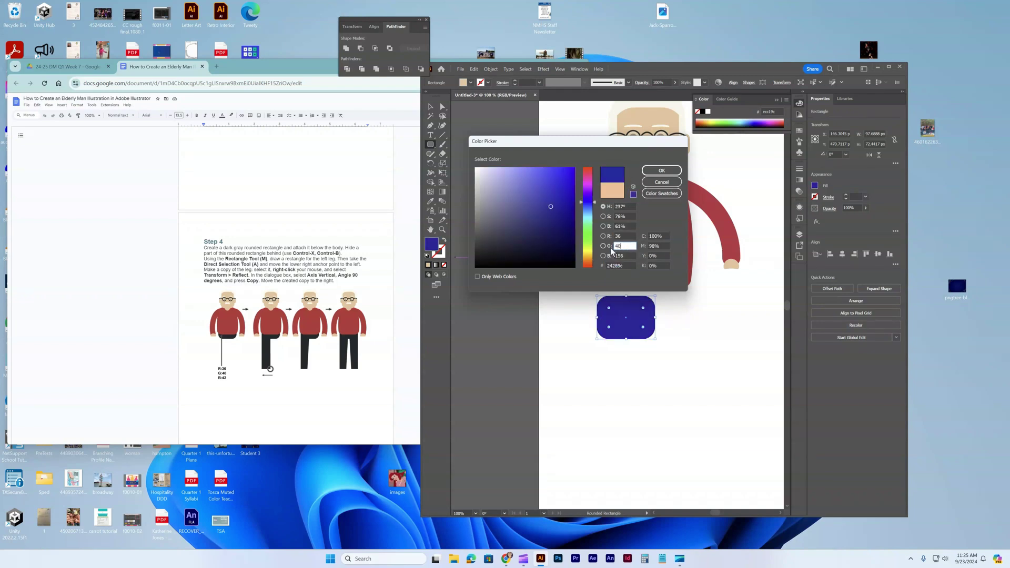
click(621, 255)
text(42)
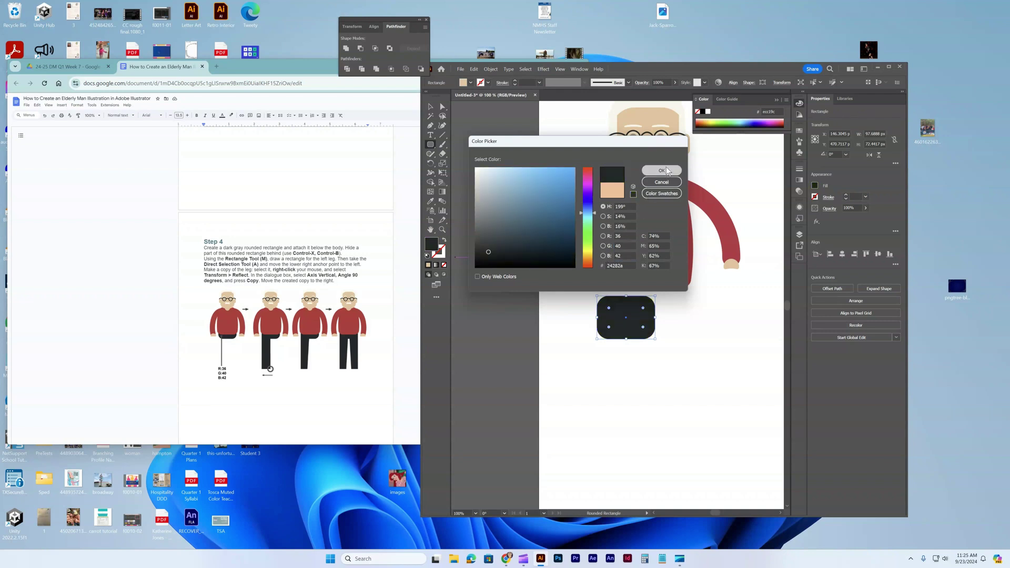
click(661, 170)
Step: Fit the dark rounded rectangle under the body, widened to about 146 px to match it, and send it to the back
click(430, 106)
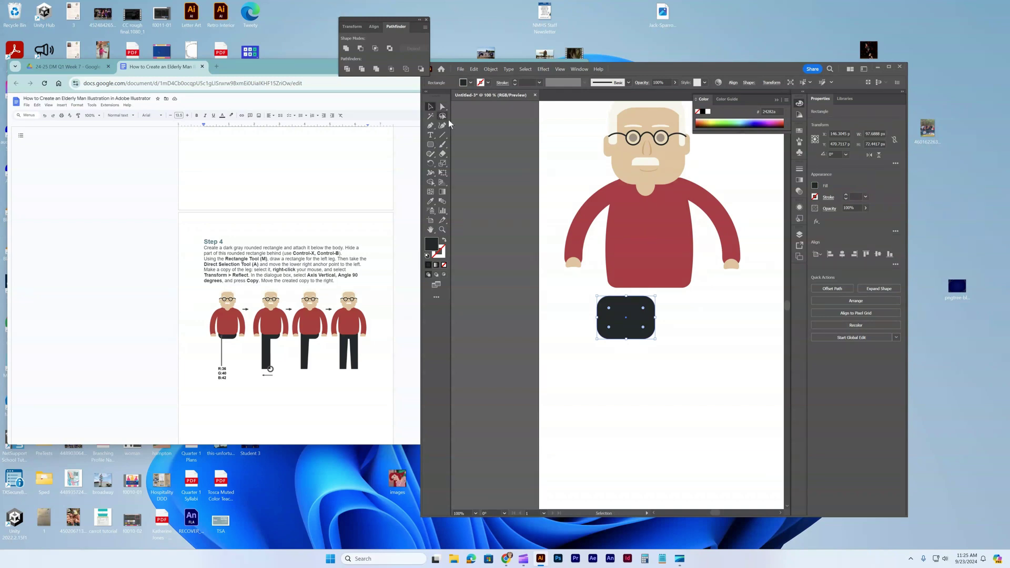
drag(602, 317, 693, 297)
right_click(682, 301)
mouse_move(718, 490)
click(798, 517)
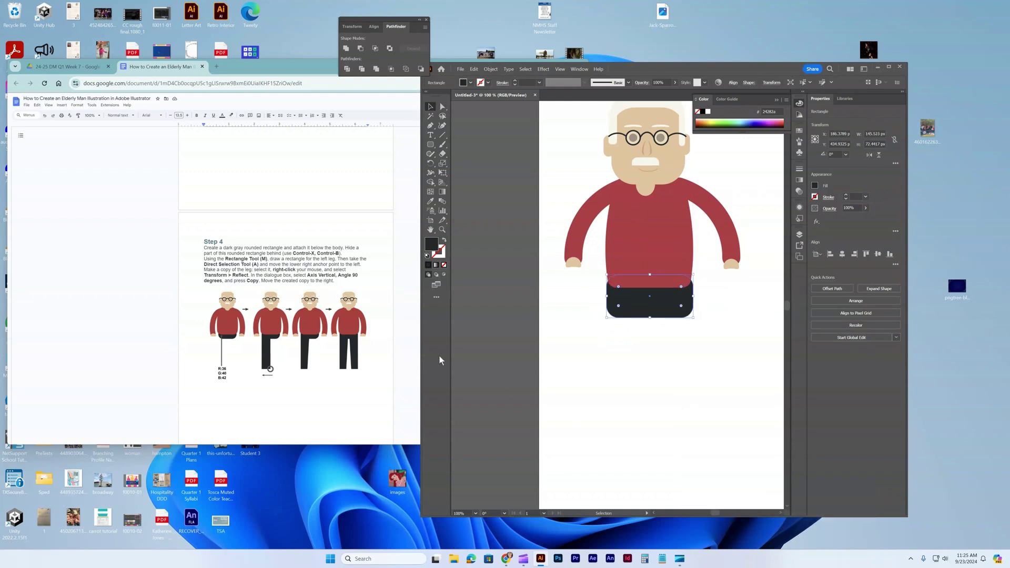
Step: Move the dark trouser shape slightly up under the body and narrow it to about 139 px
drag(614, 285, 614, 280)
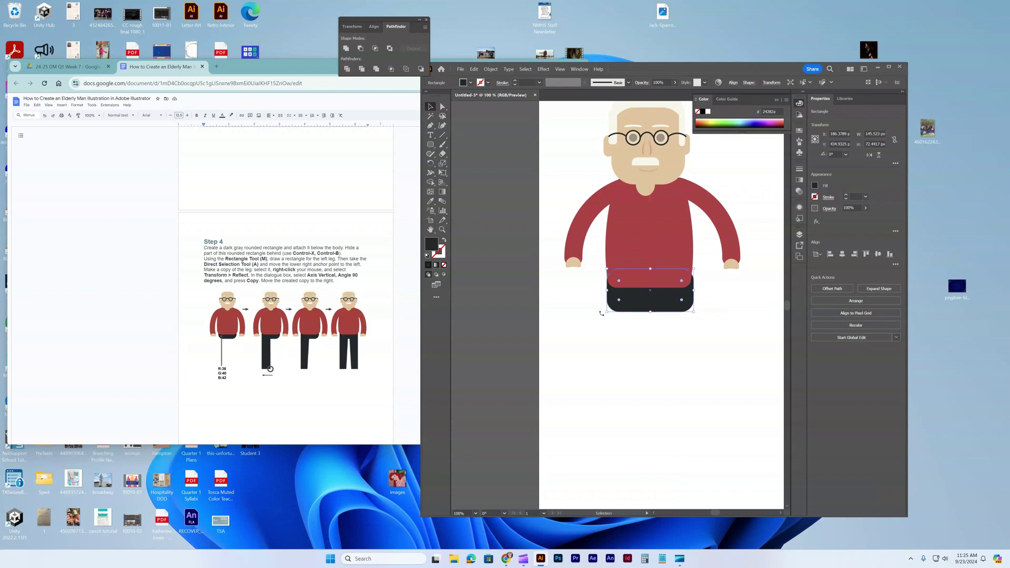
drag(695, 292, 653, 299)
Step: Draw a dark rectangle for the left leg, size it to about 40 by 160 px and attach it below the trouser shape
click(431, 145)
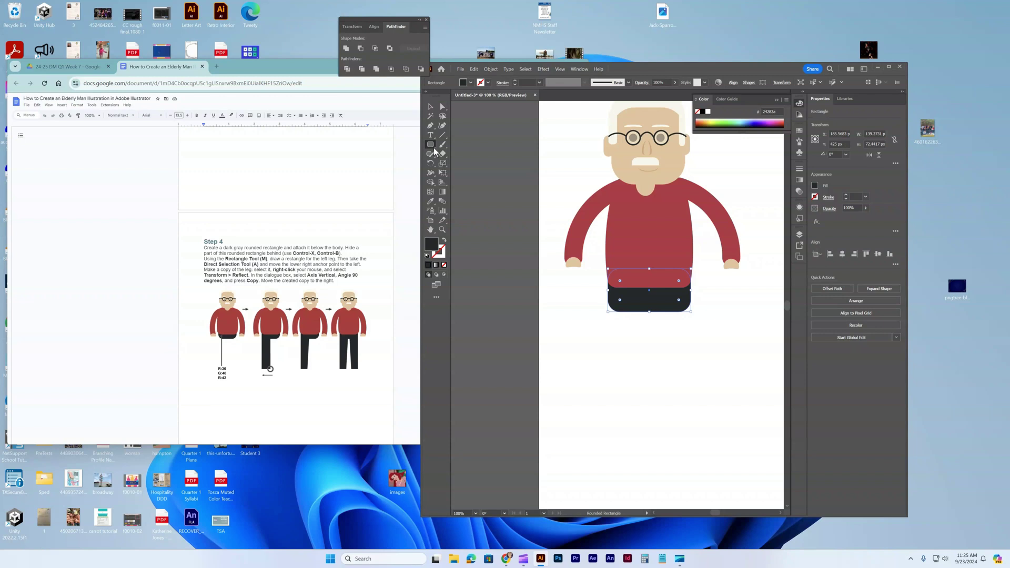
click(433, 146)
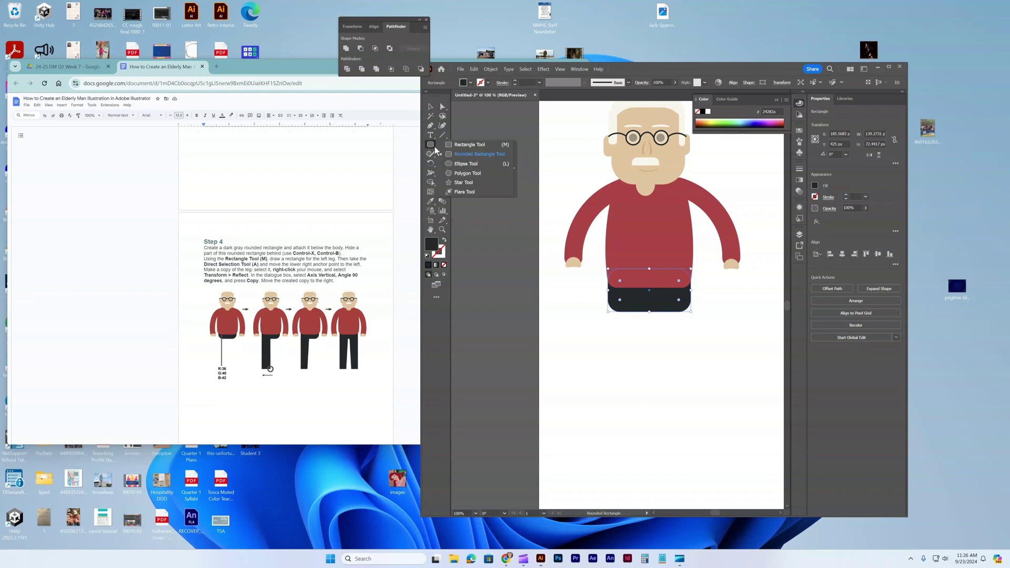
click(466, 144)
drag(563, 300, 581, 394)
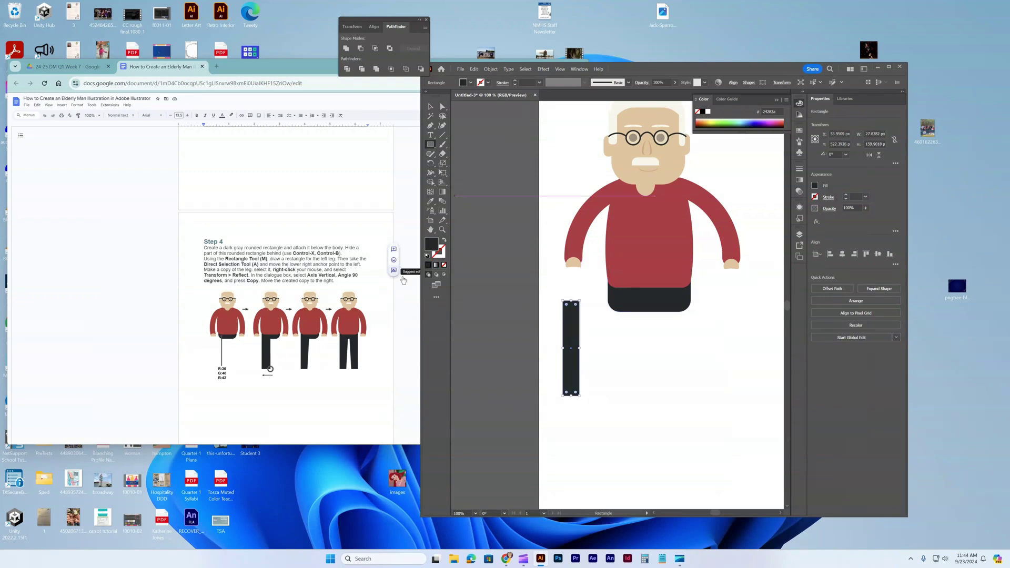
click(431, 106)
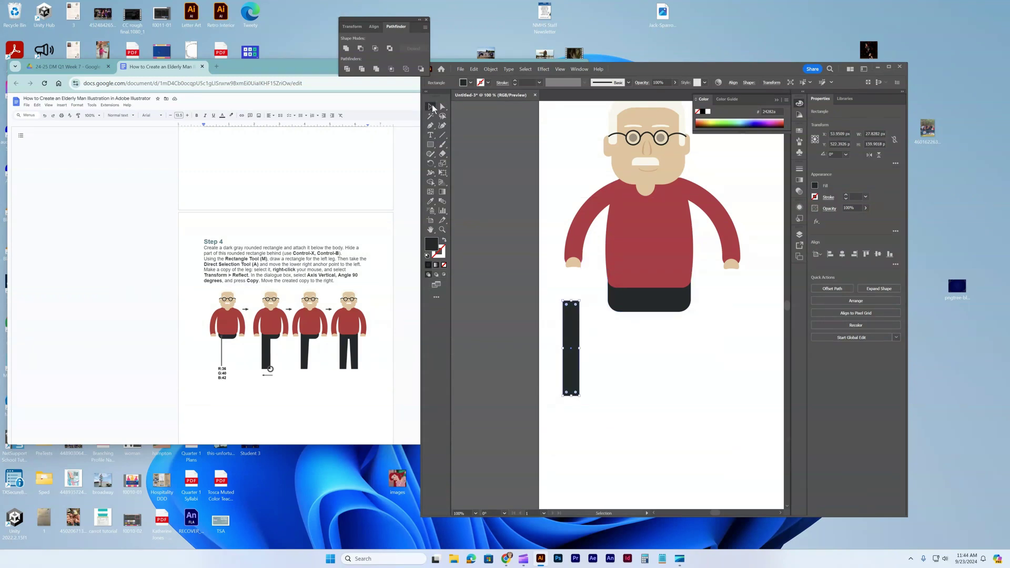
drag(570, 343, 640, 363)
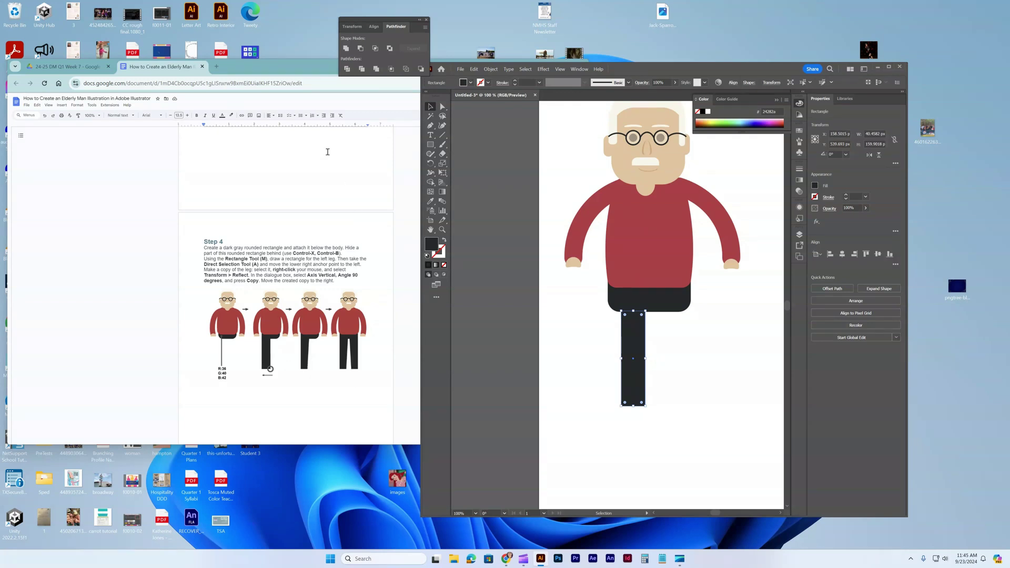
Step: Taper the leg by moving its lower right anchor point inward to the left with the Direct Selection tool
click(443, 107)
click(642, 403)
drag(642, 403, 637, 408)
Step: Make a copy of the leg, reflect it about the vertical axis and place it as the right leg
click(429, 107)
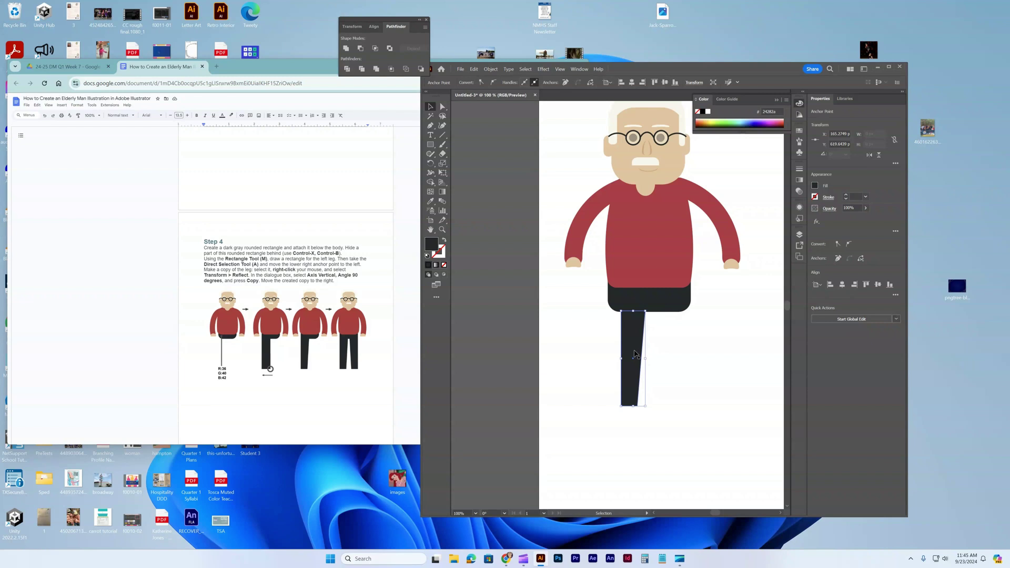
drag(635, 354, 620, 293)
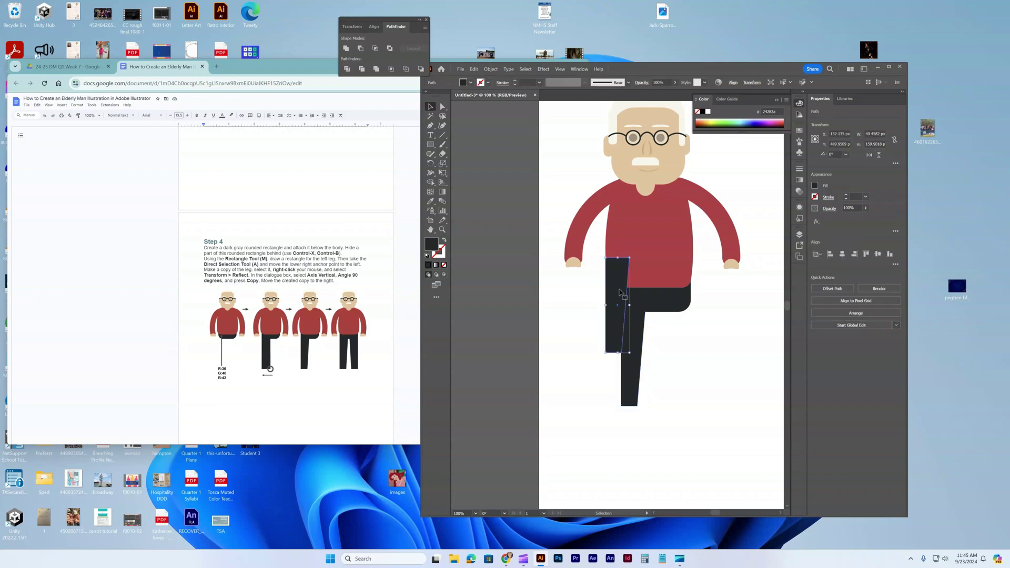
right_click(619, 292)
mouse_move(675, 482)
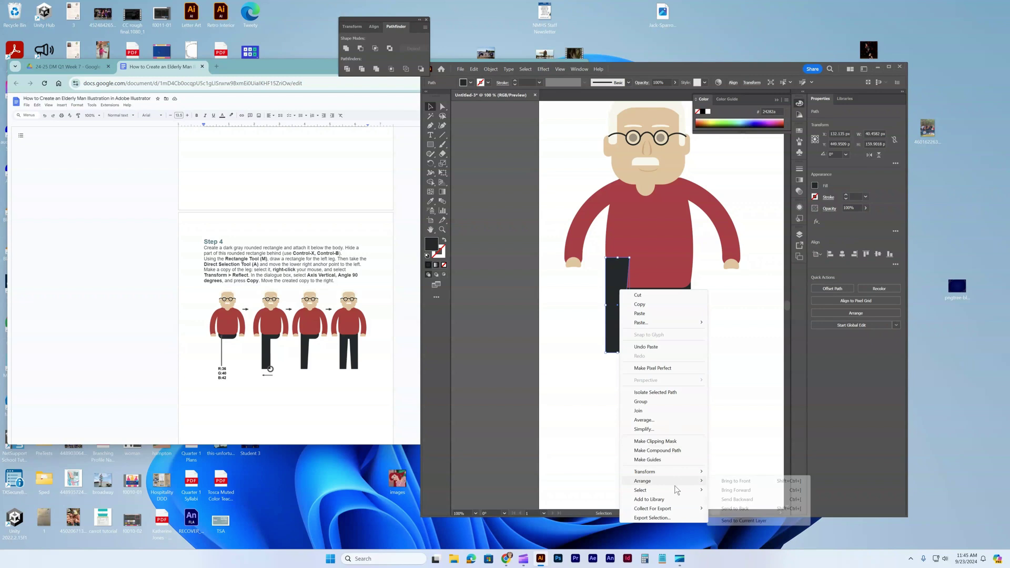
mouse_move(644, 471)
click(730, 502)
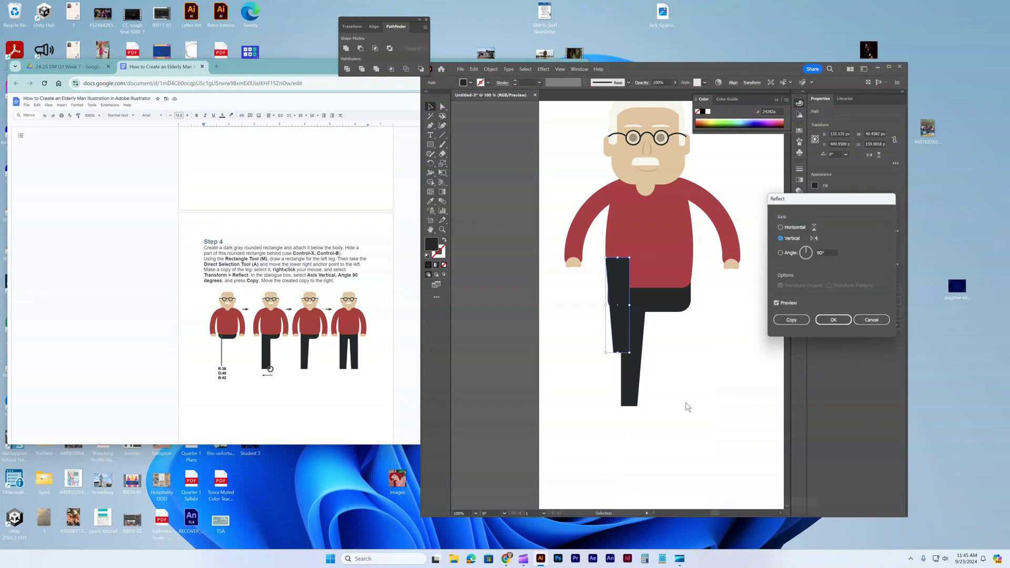
click(842, 320)
drag(619, 312, 667, 363)
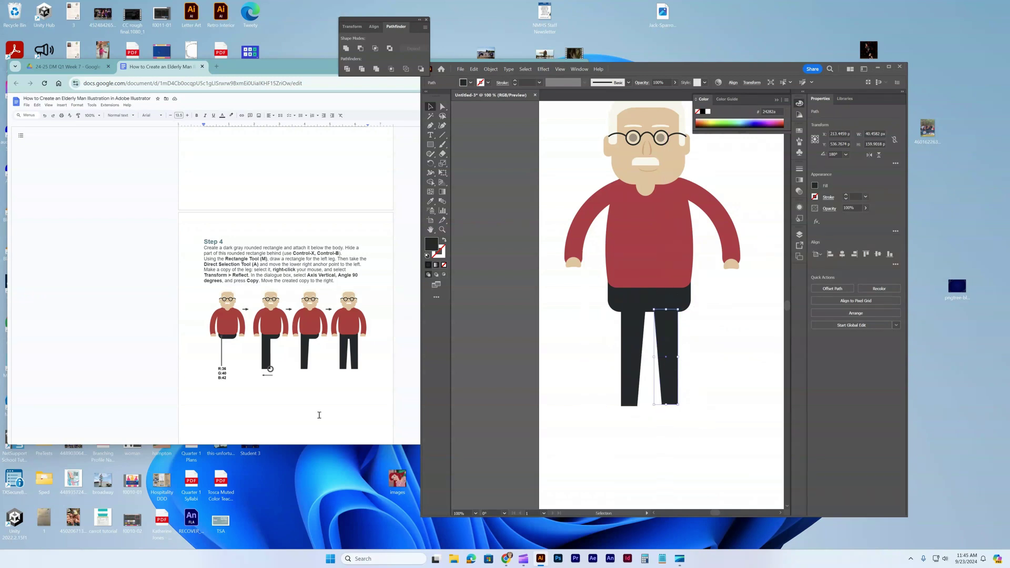
Step: Following Step 5 of the tutorial, copy the mustache shape to the left foot as a shoe of about 42 by 24 px
scroll(325, 404, down, 7)
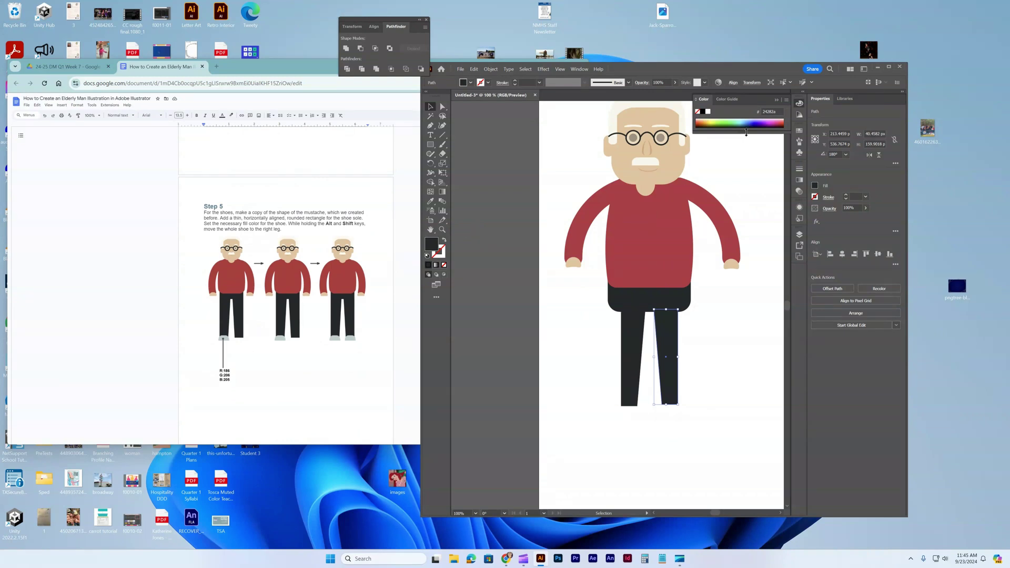
click(657, 164)
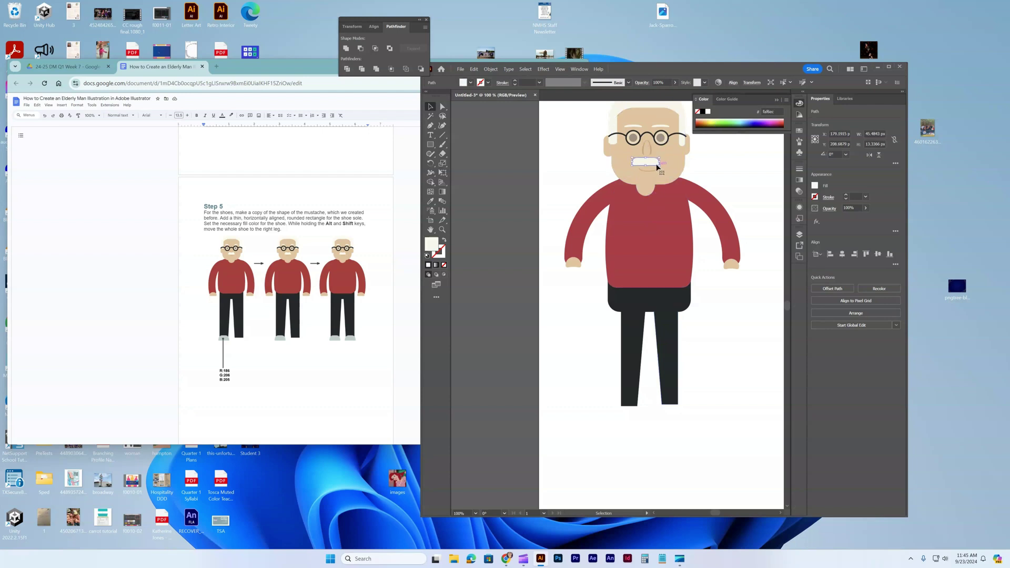
drag(652, 162, 636, 408)
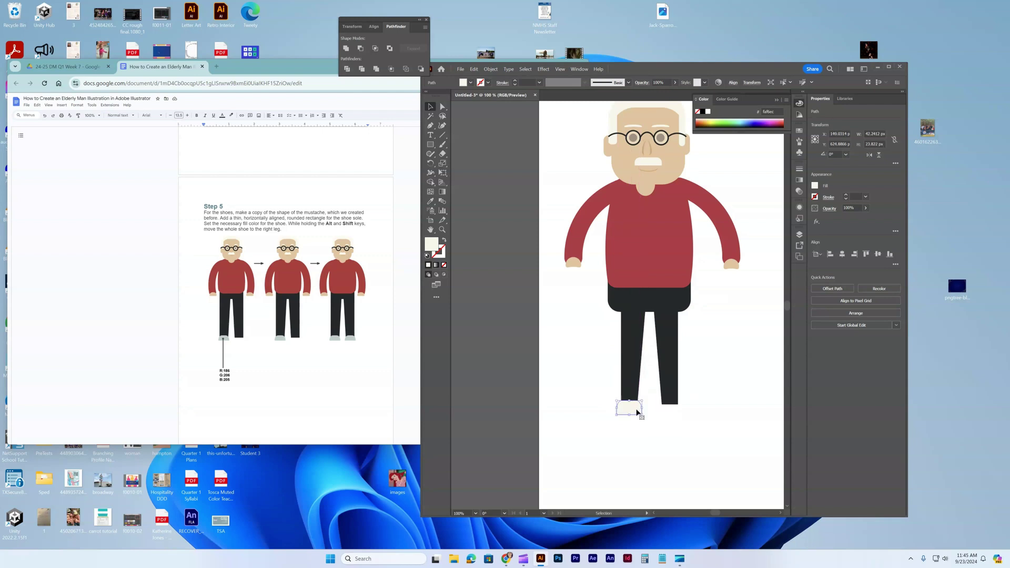
Step: Set the shoe's fill to R 186, G 206, B 205 and place a copy of it under the right leg
double_click(431, 244)
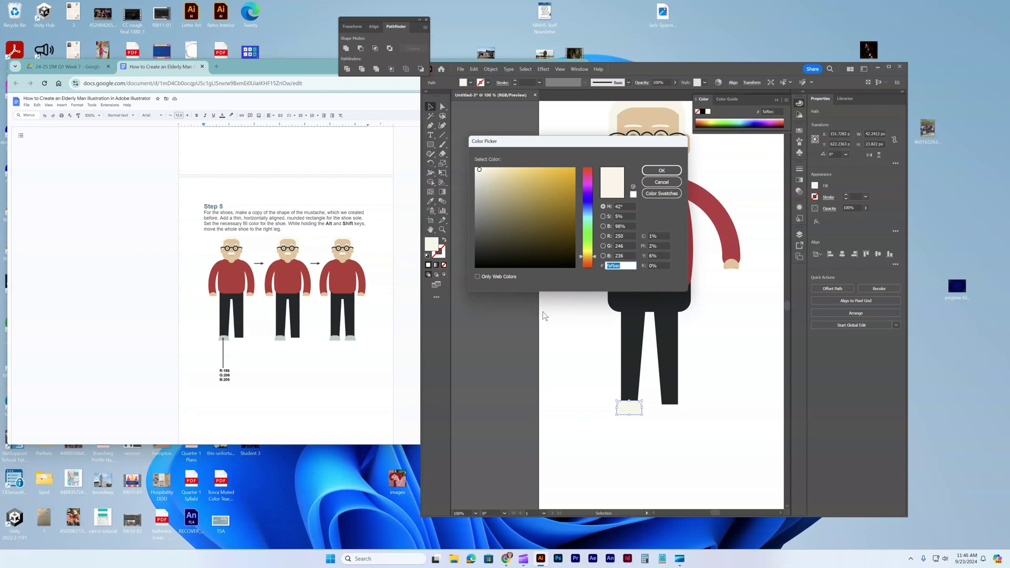
click(628, 235)
text(18)
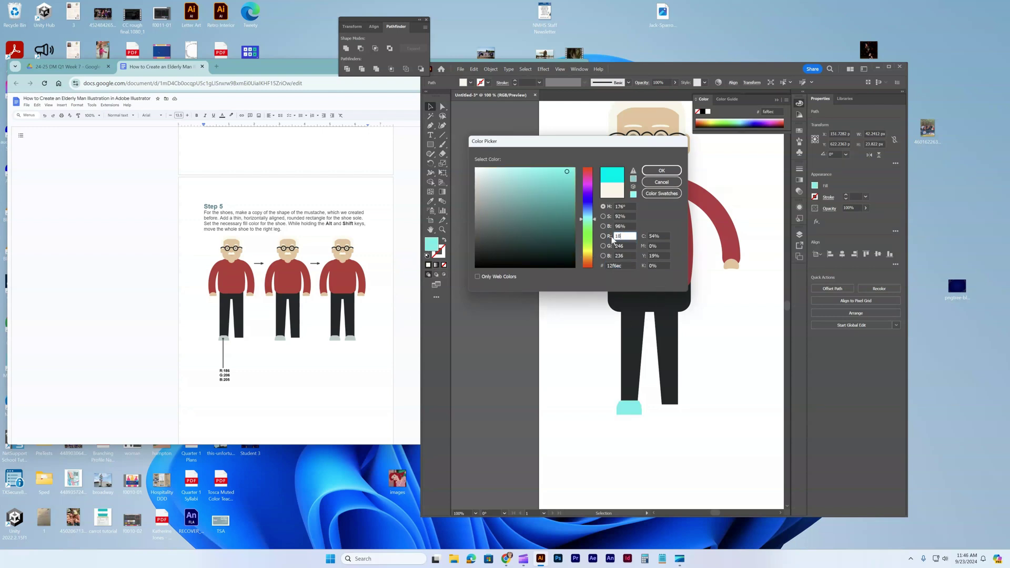
text(6)
click(625, 245)
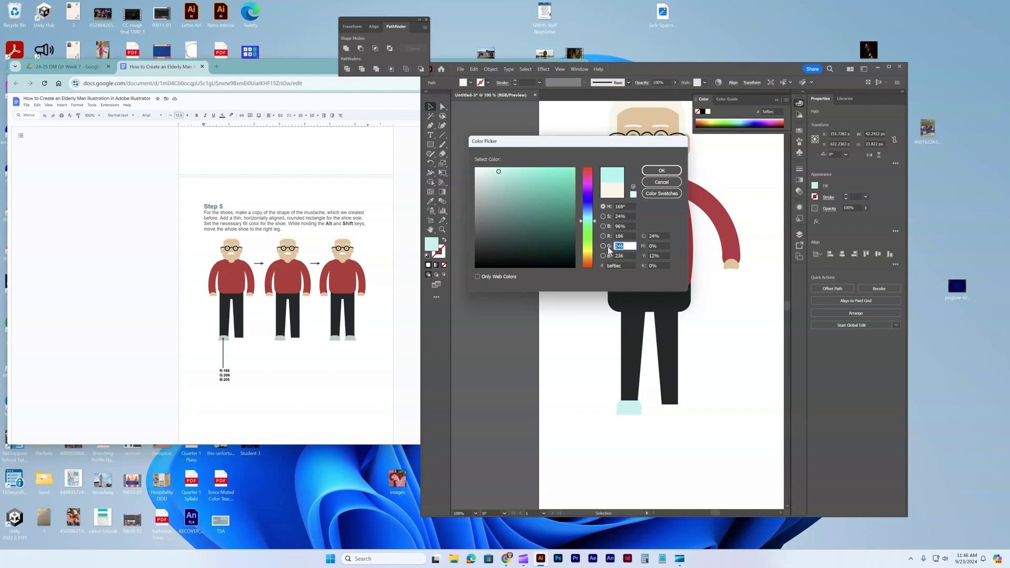
text(20)
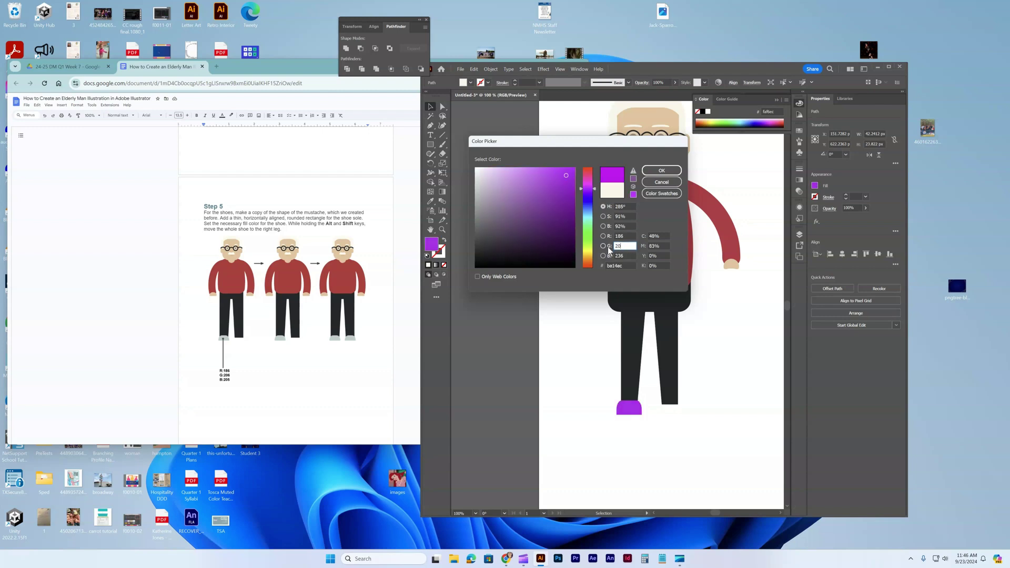
text(6)
click(623, 257)
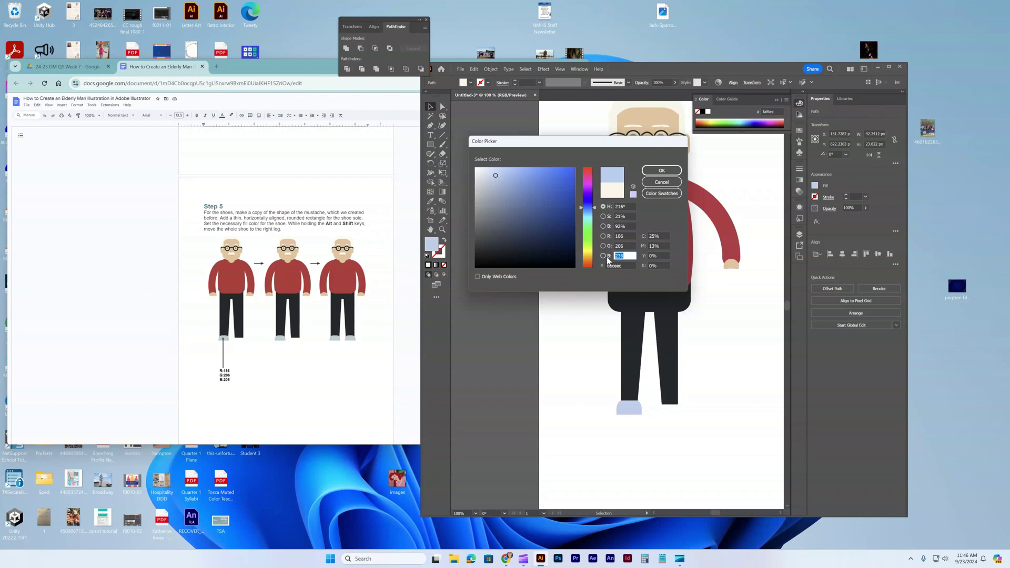
text(205)
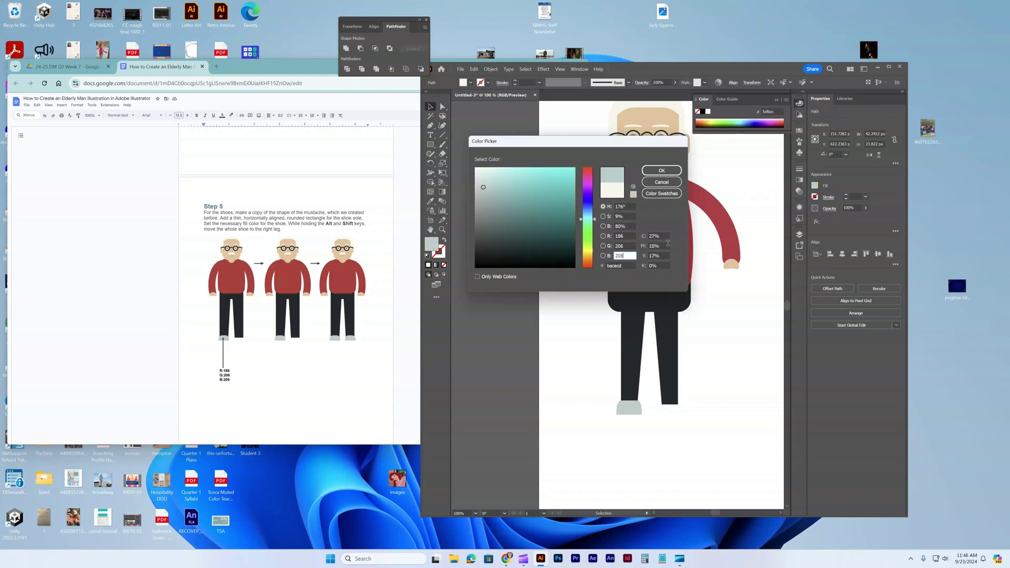
click(658, 170)
drag(630, 408, 669, 409)
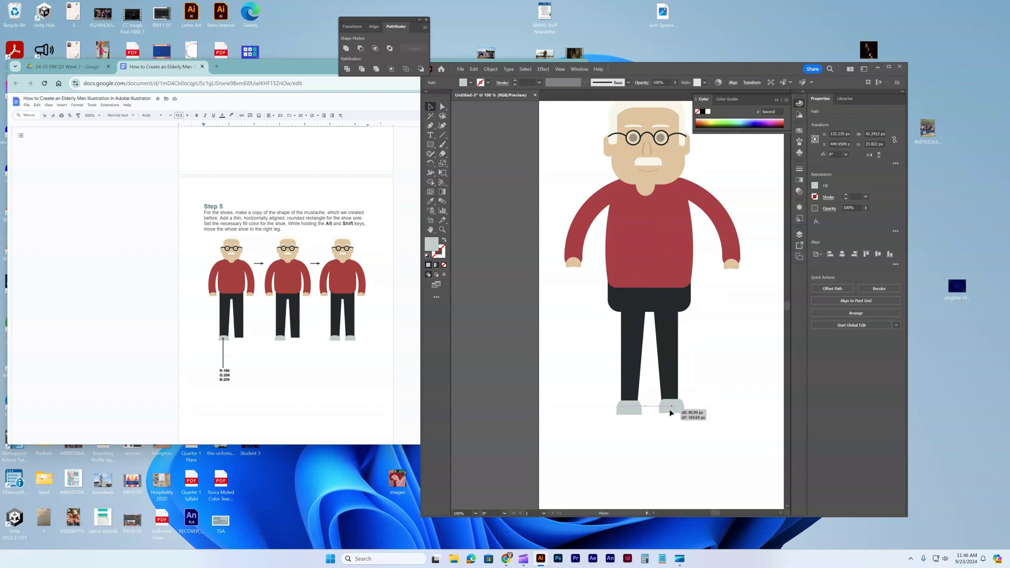
Step: In the Google Docs tutorial, go to Part 3, Step 1 and correct the spelling of the stroke color word to "grayish"
scroll(287, 384, down, 5)
scroll(284, 381, down, 2)
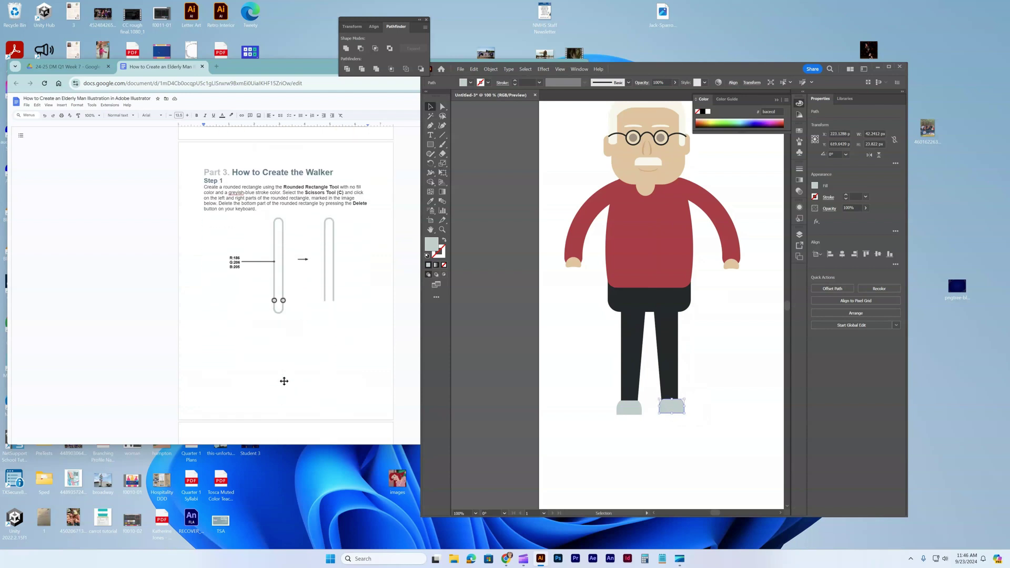
click(239, 193)
double_click(240, 194)
text(grayish)
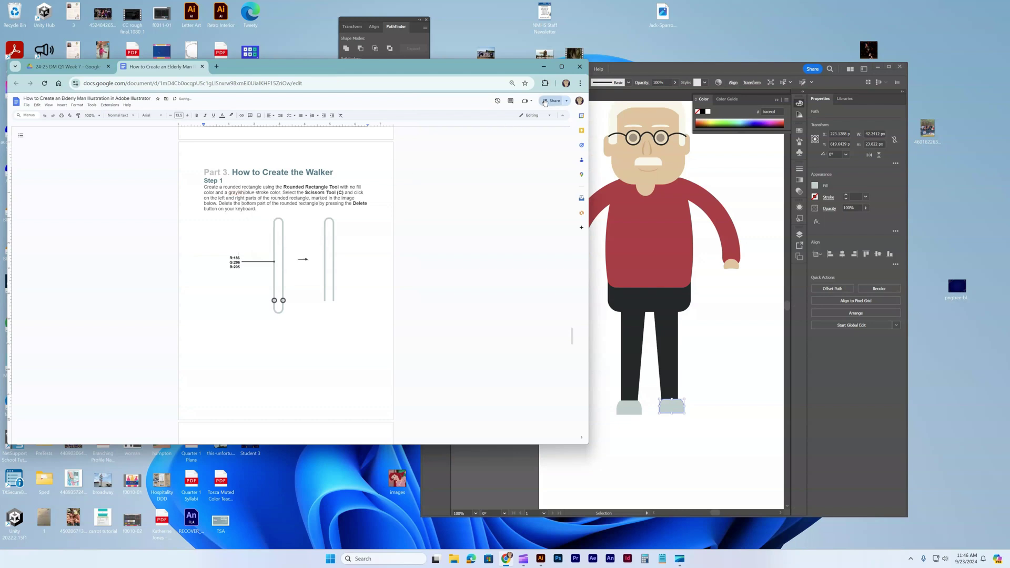
Step: Back in Illustrator, draw a tall, narrow rounded rectangle about 19 by 167 px beside the man's left leg for the walker
click(595, 115)
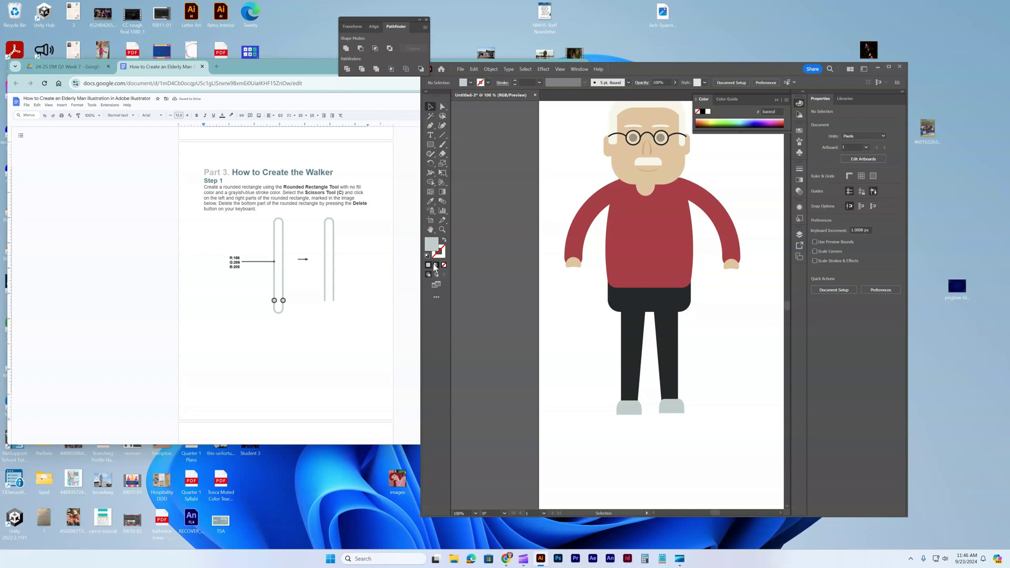
click(430, 144)
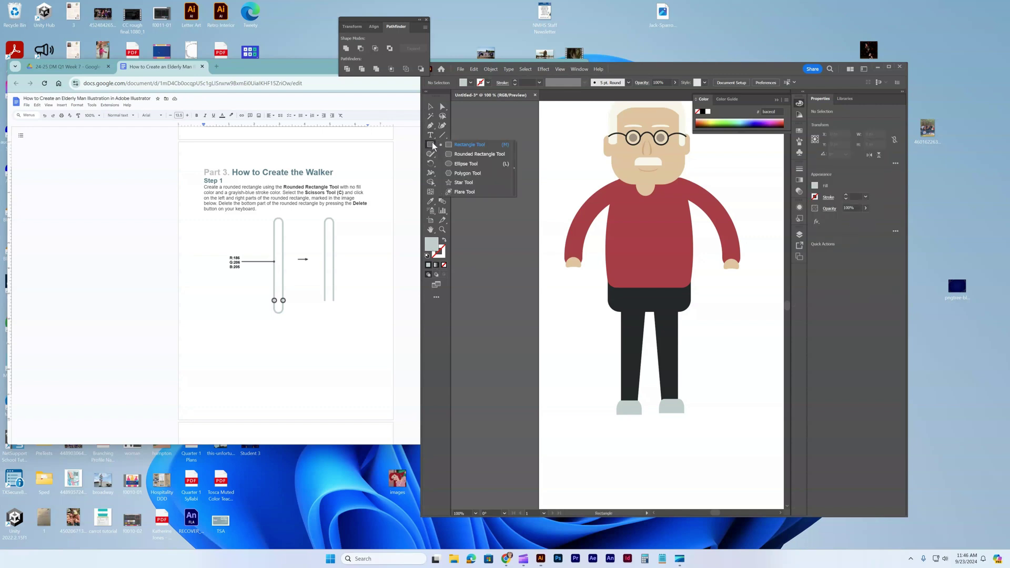
click(467, 154)
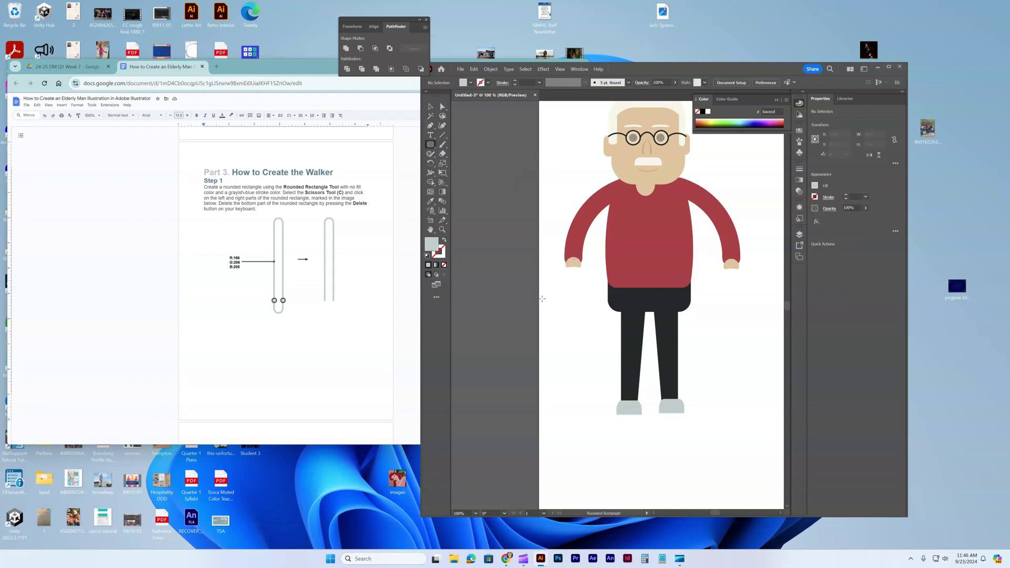
drag(547, 299, 558, 397)
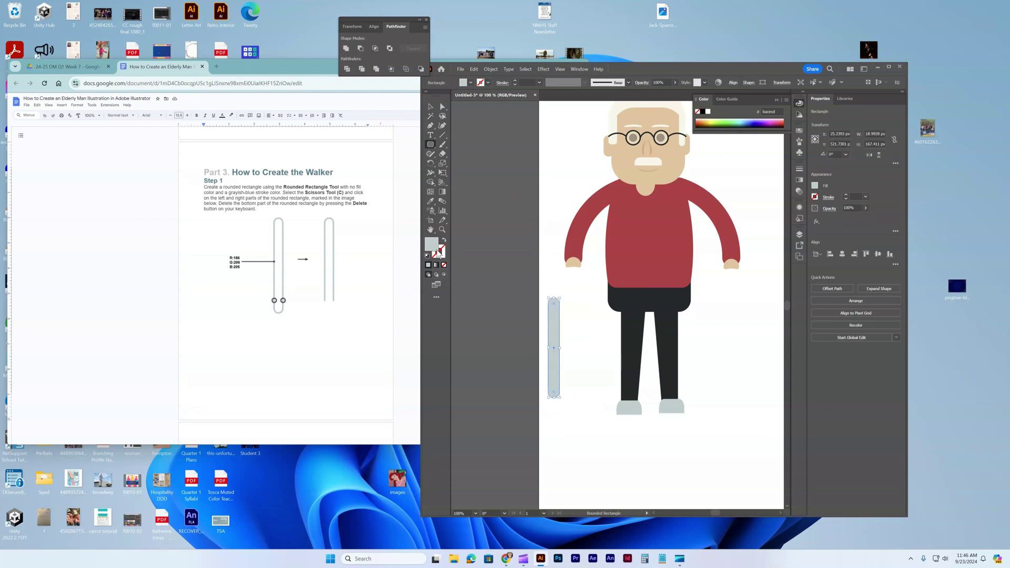
Step: Swap the walker rounded rectangle's fill and stroke so only a grayish-blue outline is left, and set its weight to 2 px
double_click(431, 248)
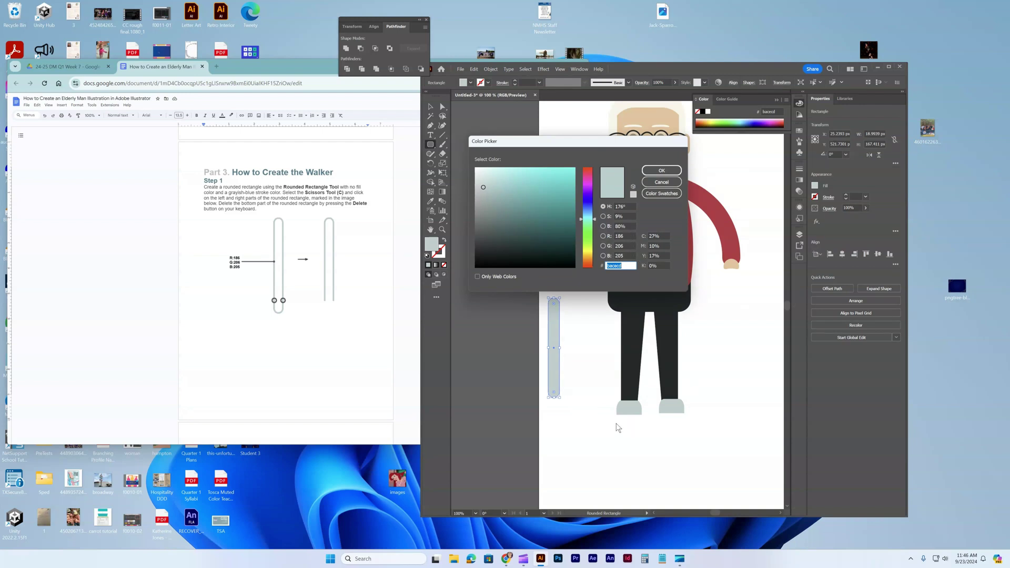
click(661, 170)
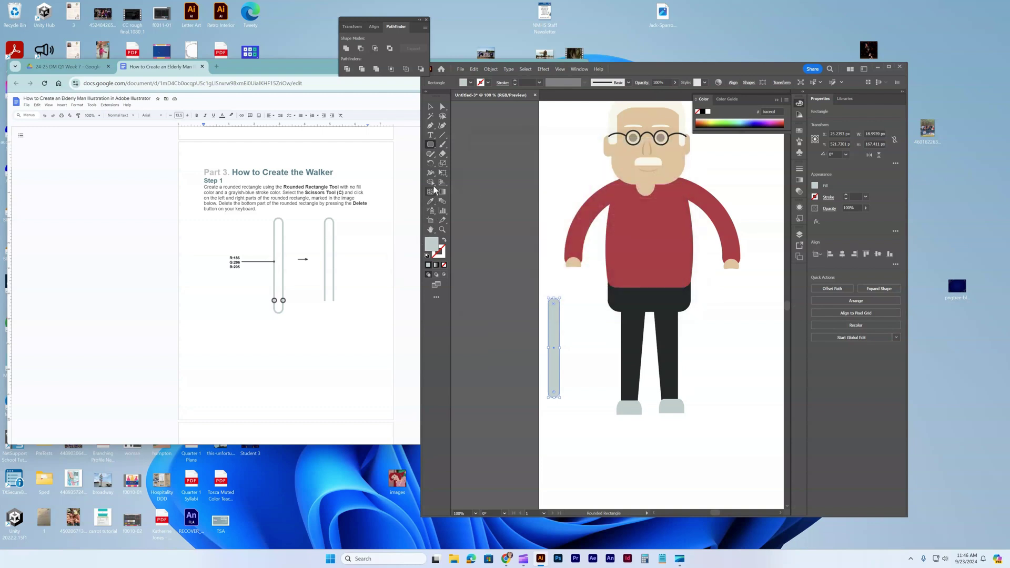
click(444, 240)
click(514, 81)
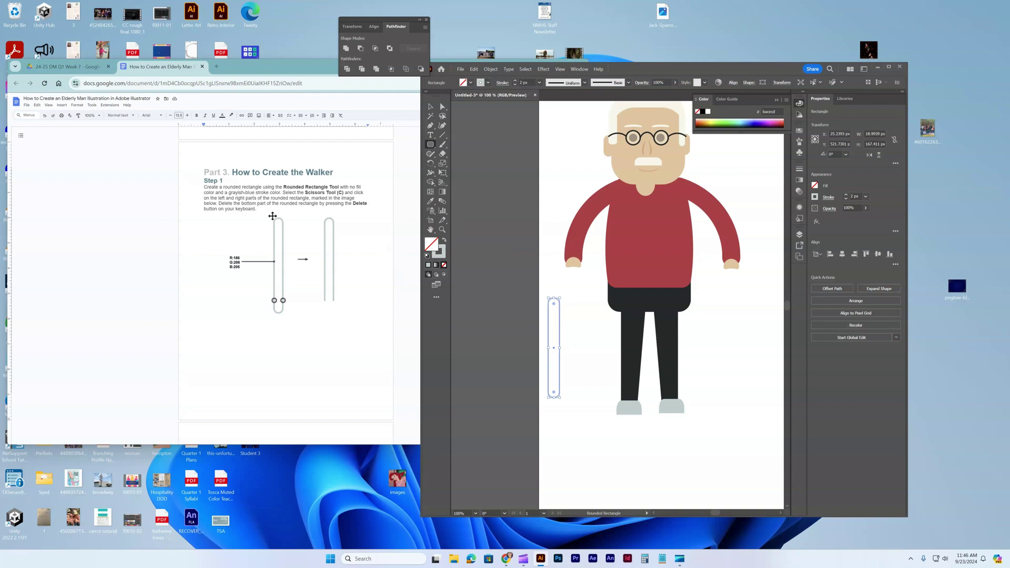
Step: Cut both sides of the walker's rounded rectangle near its lower end with the Scissors tool and delete the rounded bottom piece
click(431, 148)
click(431, 155)
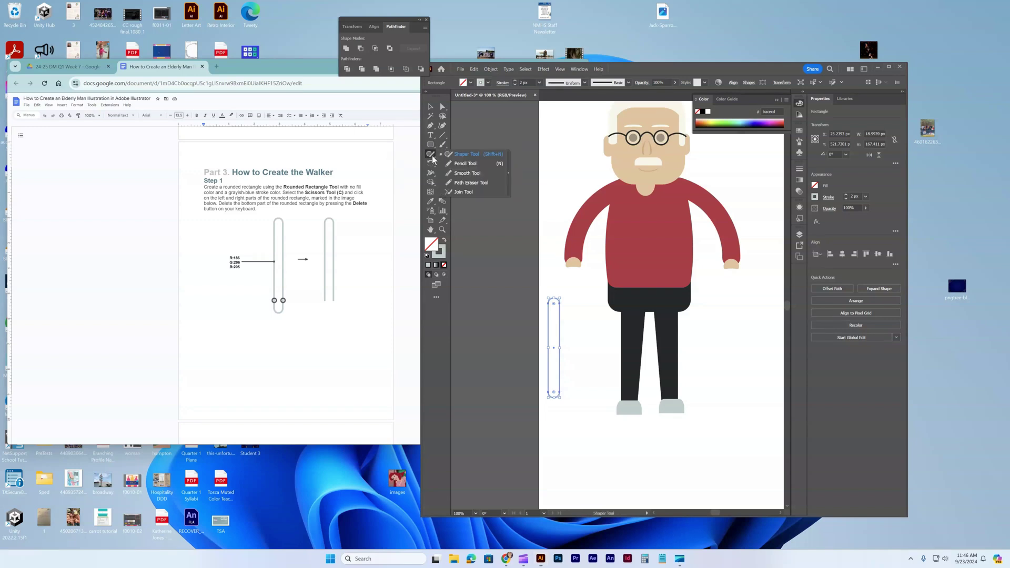
click(432, 163)
key(ctrl+shift+a)
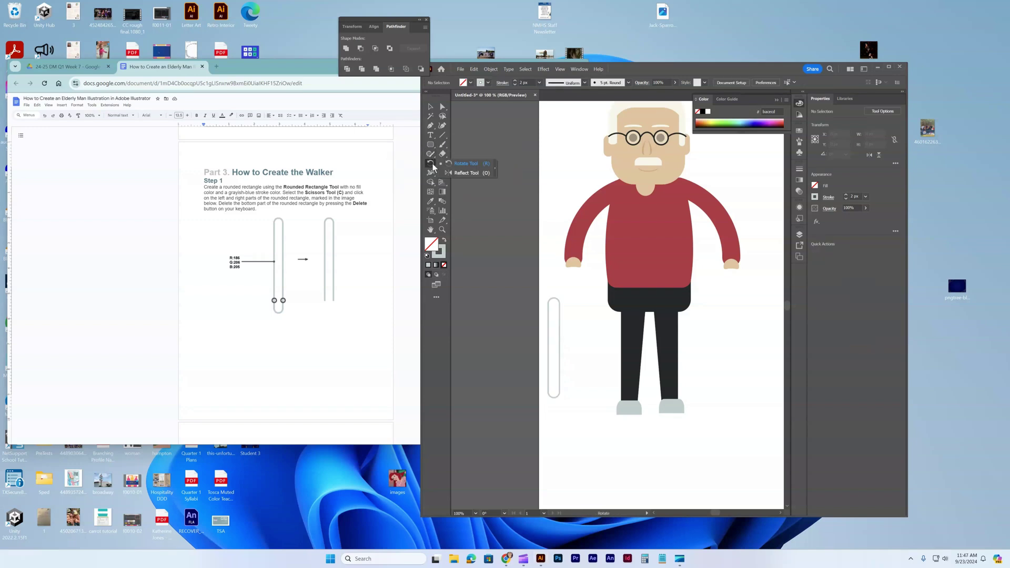
click(447, 155)
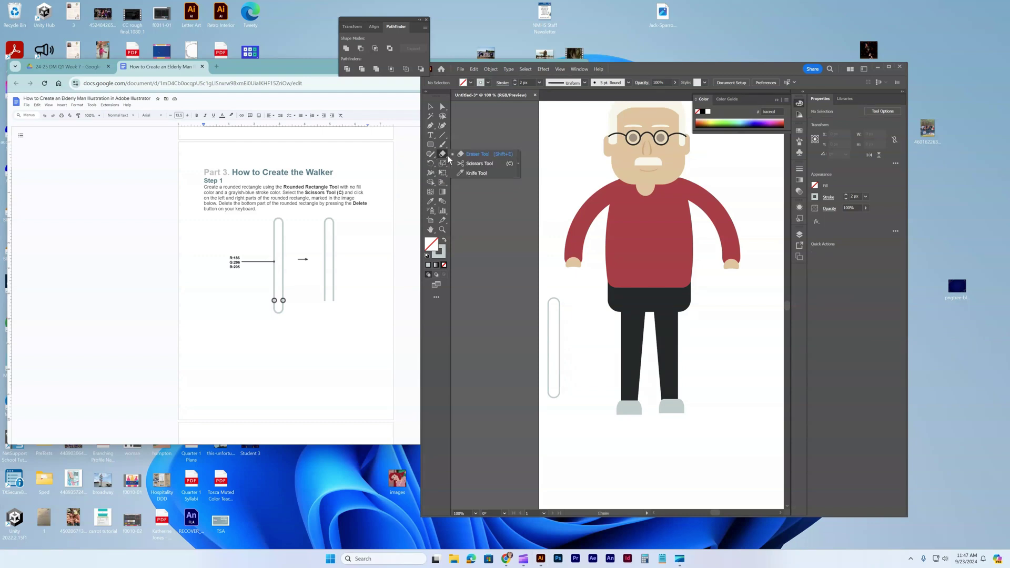
click(488, 166)
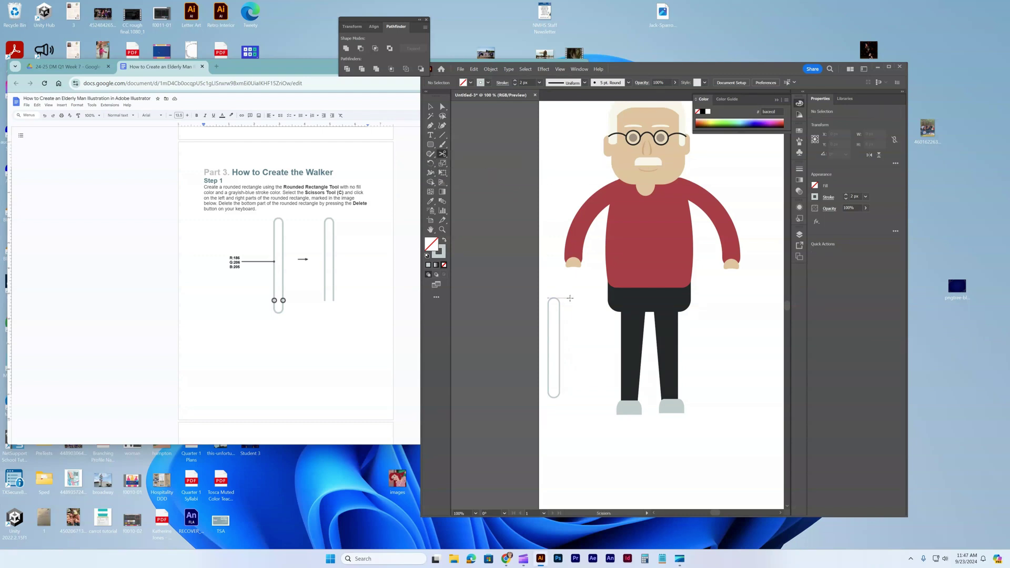
click(549, 388)
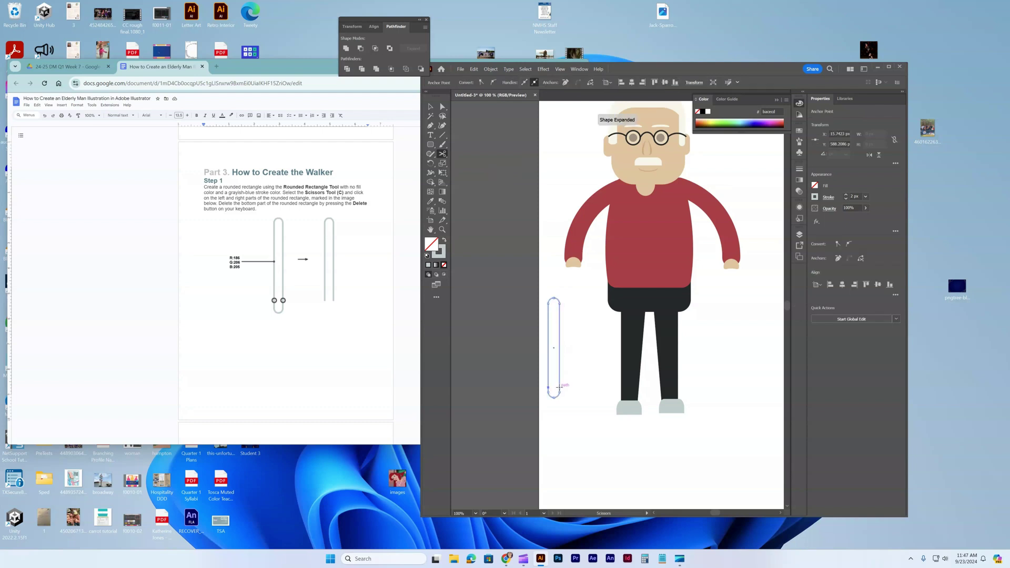
click(559, 387)
click(428, 106)
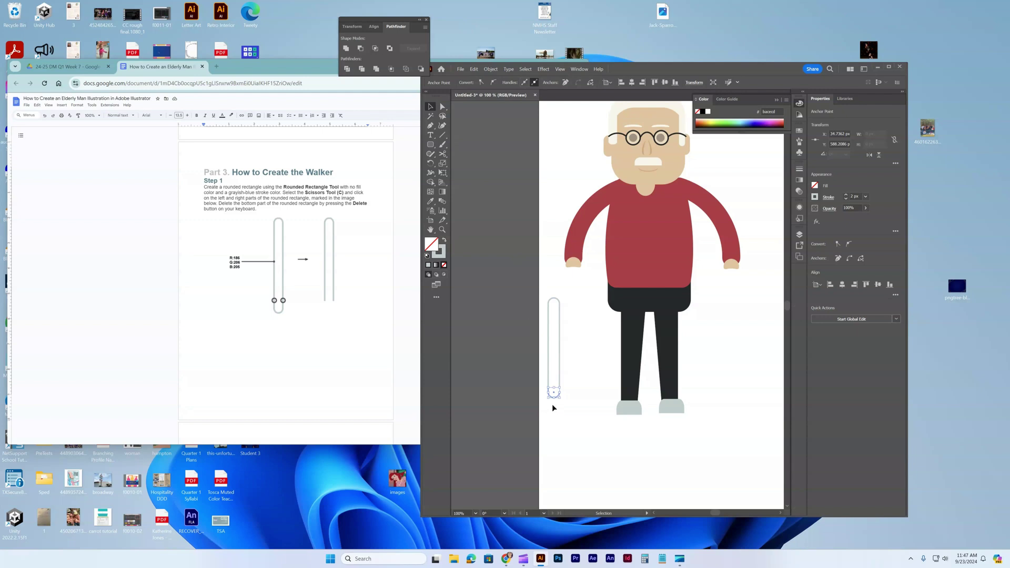
key(Delete)
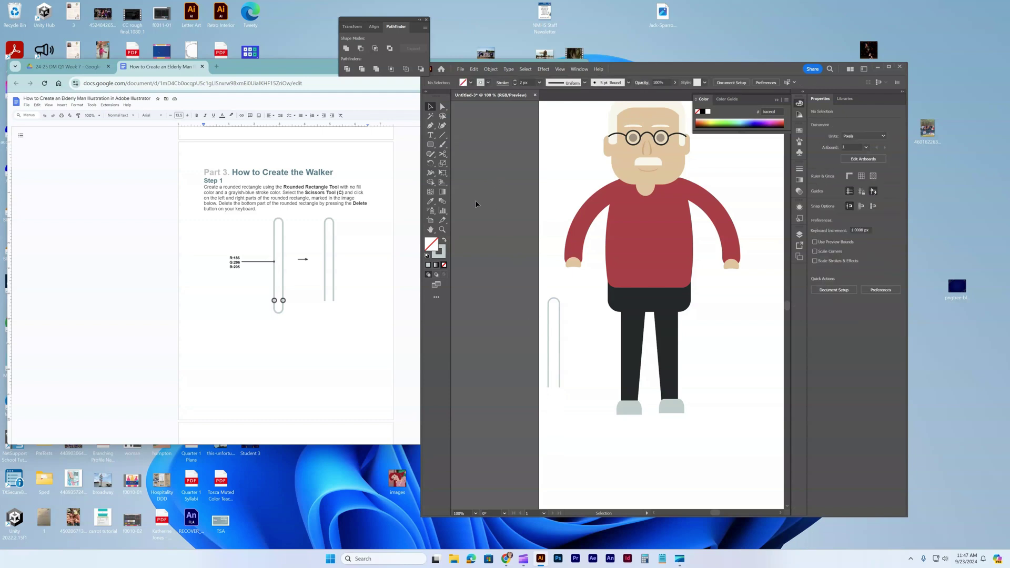
Step: Position the open walker shape under the man's left-side hand and enlarge it to about 27 by 242 px, reaching shoe level
scroll(326, 266, down, 4)
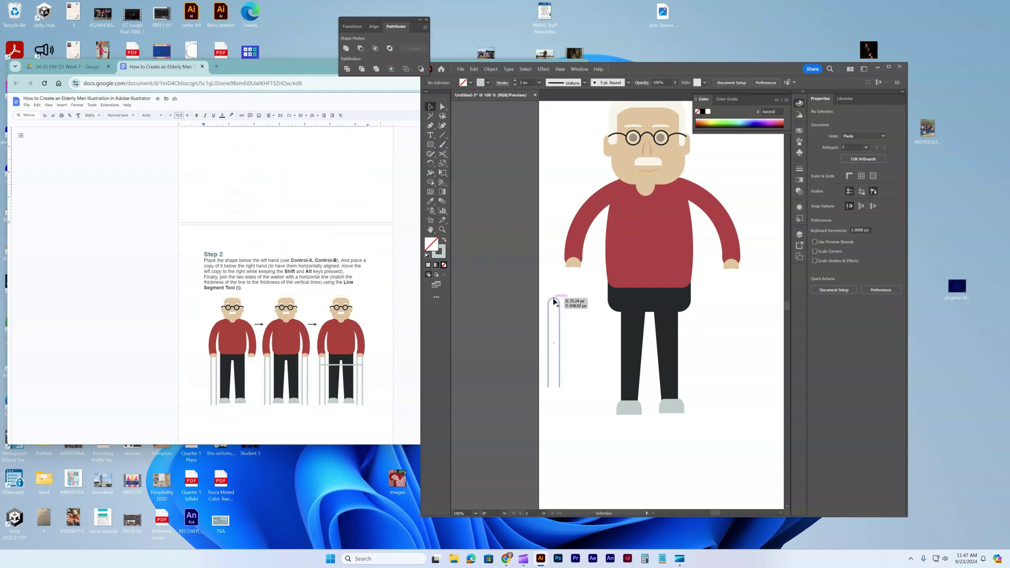
drag(553, 301, 573, 270)
drag(578, 358, 584, 411)
drag(582, 278, 575, 261)
Step: Bring the hand above the walker shape to the front so it covers the shape's rounded end
click(575, 261)
right_click(575, 261)
mouse_move(602, 450)
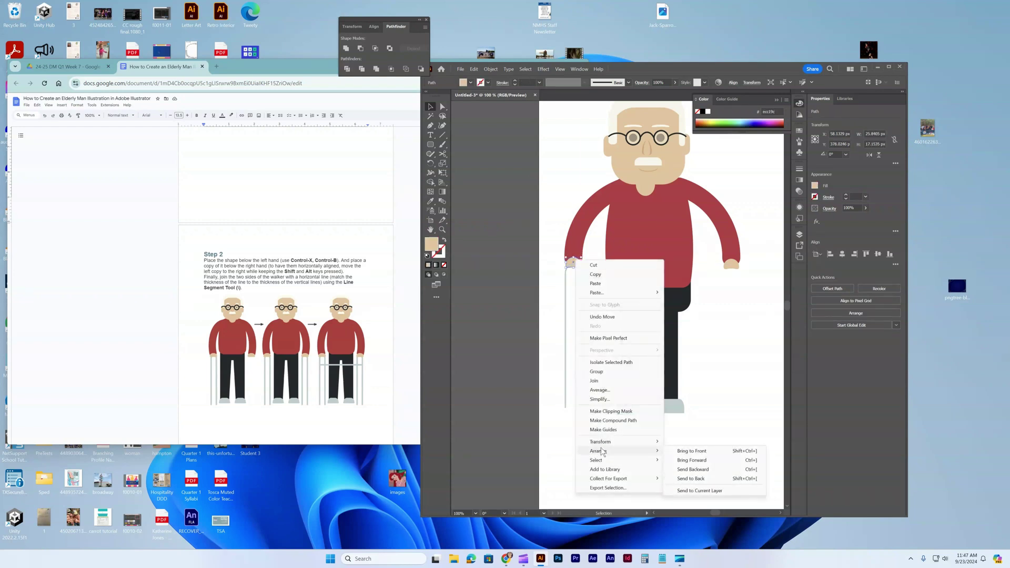
click(691, 450)
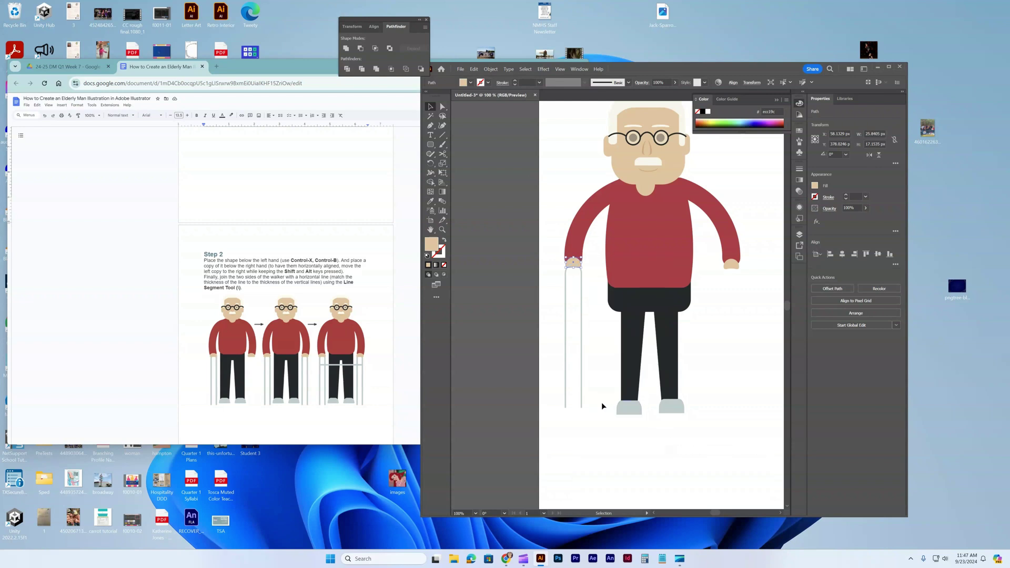
Step: Set the walker shape's stroke weight to 5 px
click(569, 266)
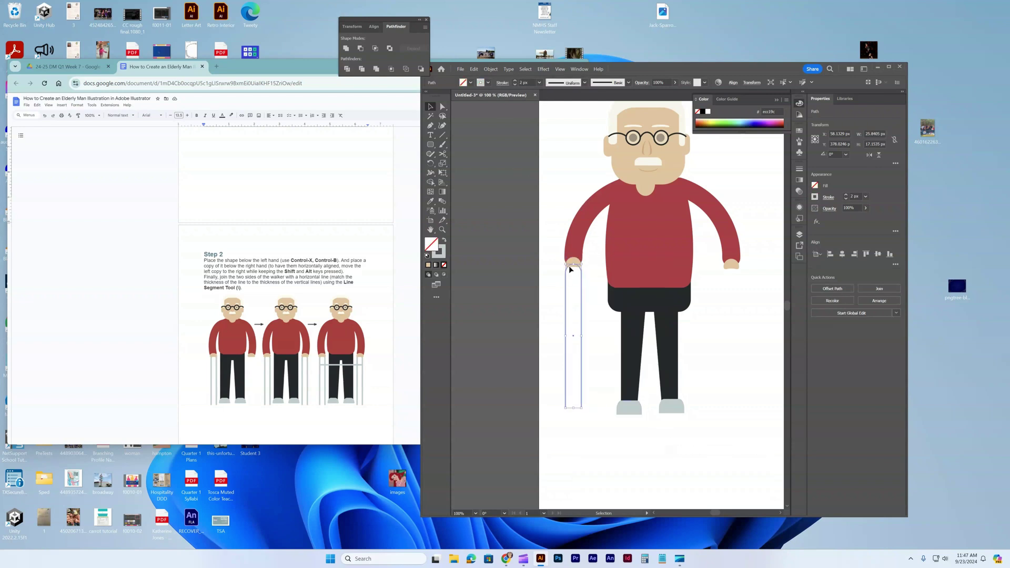
click(515, 81)
click(516, 80)
click(515, 80)
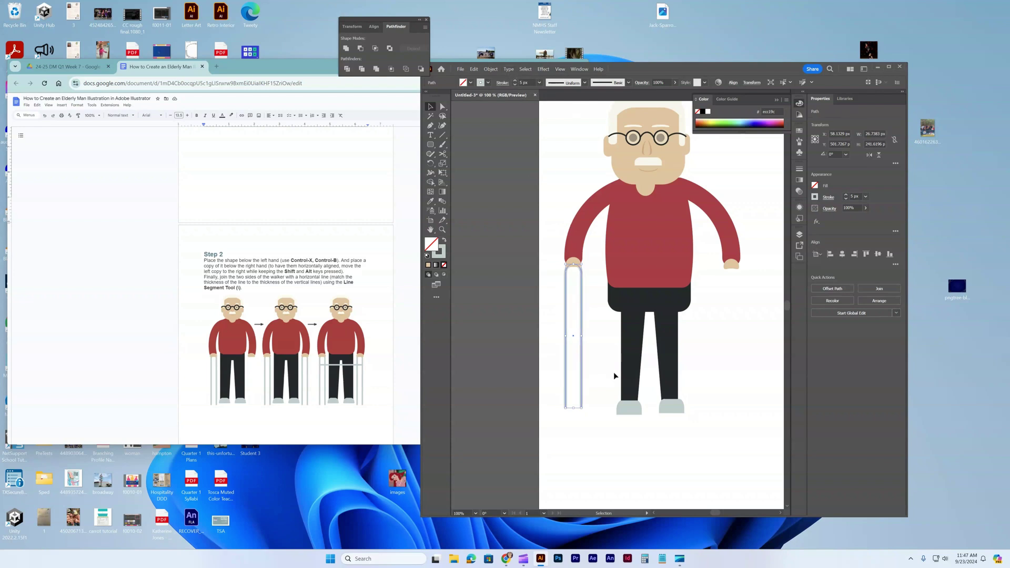
Step: Place a copy of the walker shape under the opposite hand, arrange that hand in front of it and nudge the copy level
drag(566, 327, 723, 333)
click(732, 264)
right_click(734, 265)
mouse_move(761, 458)
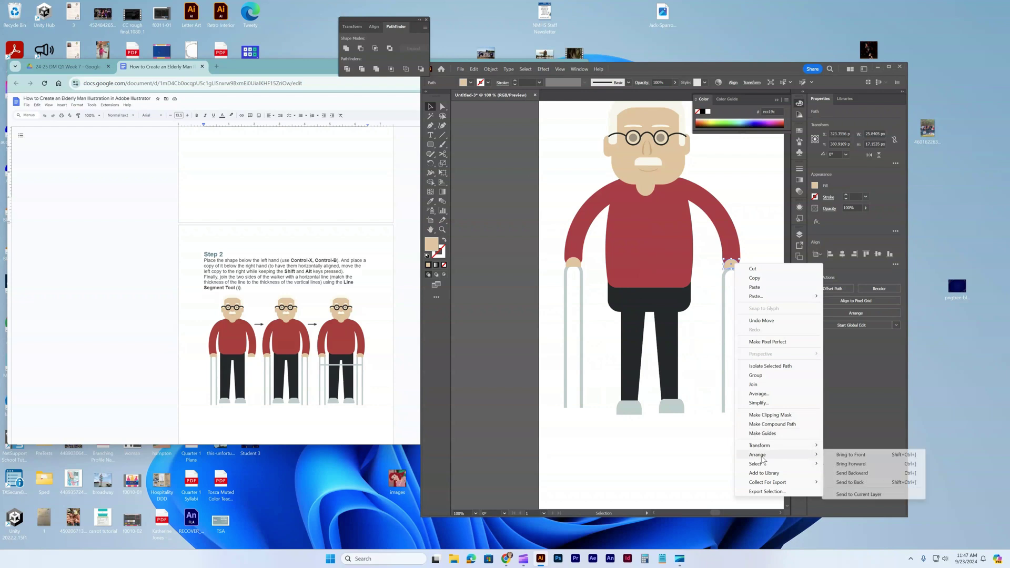
click(849, 481)
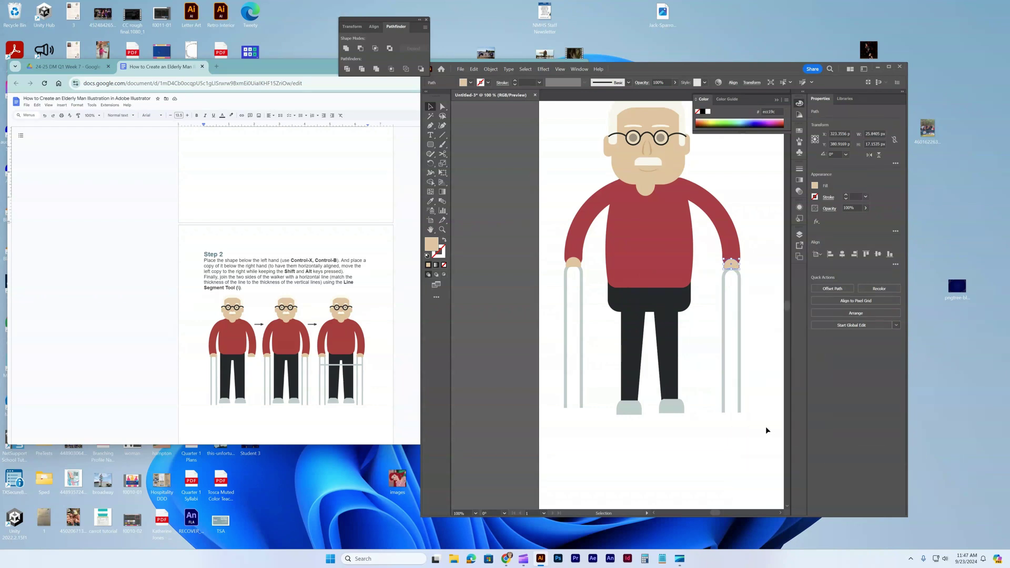
click(738, 336)
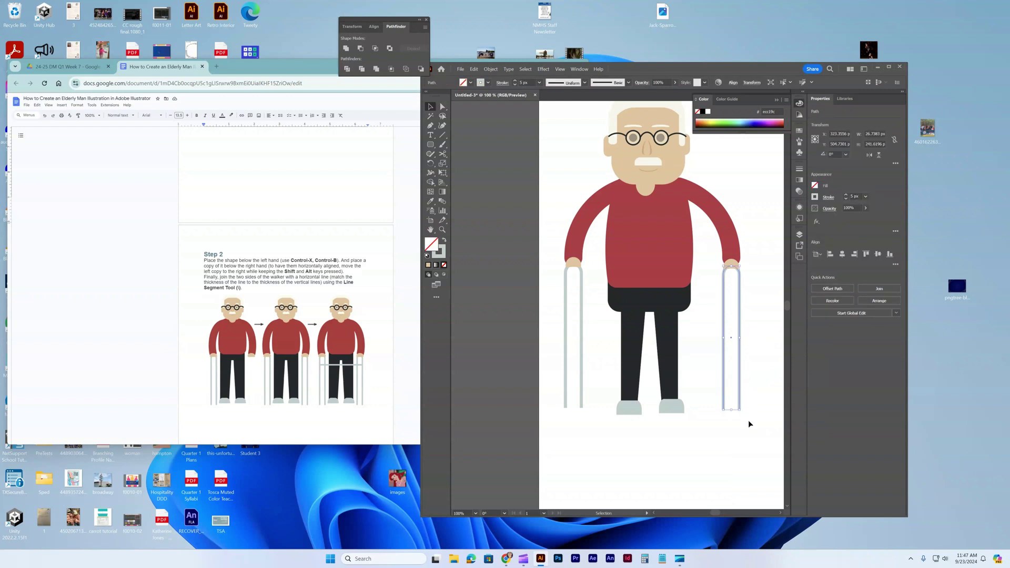
drag(740, 411, 740, 410)
click(736, 441)
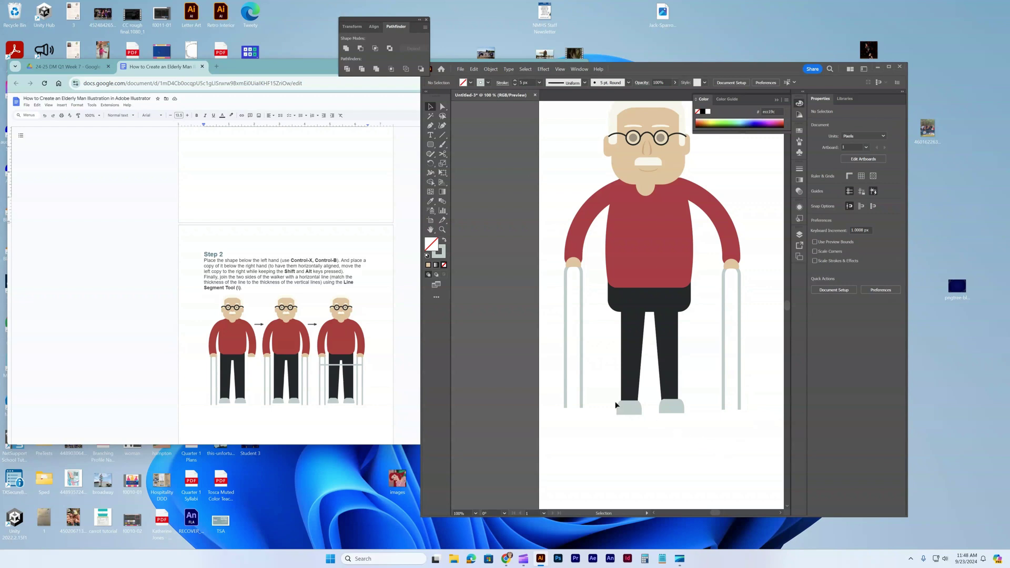
Step: Draw a horizontal 5 px line about 238 px long joining the inner bars of the two walker sides at hip height
click(442, 134)
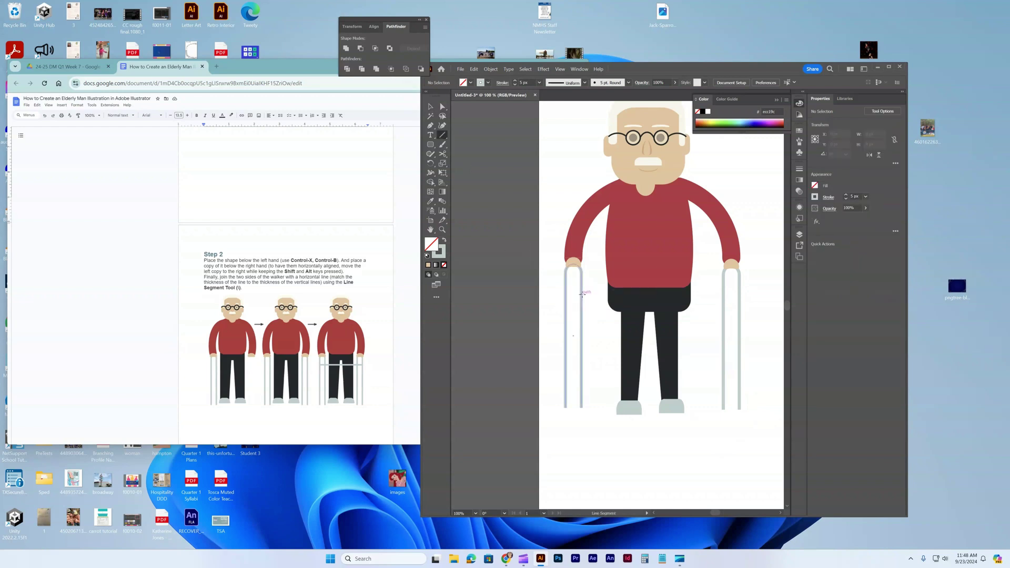
drag(582, 294, 723, 295)
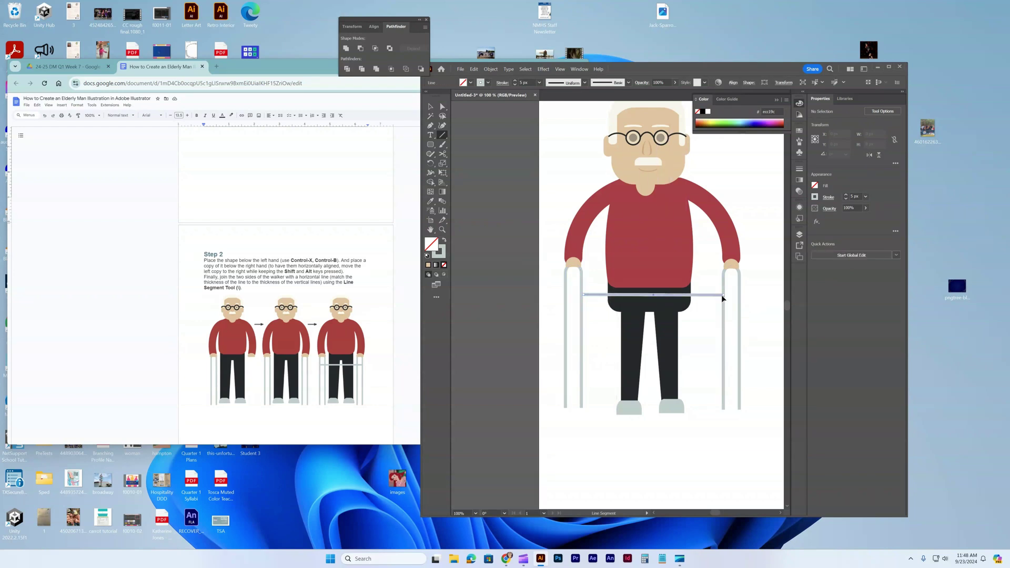
click(430, 106)
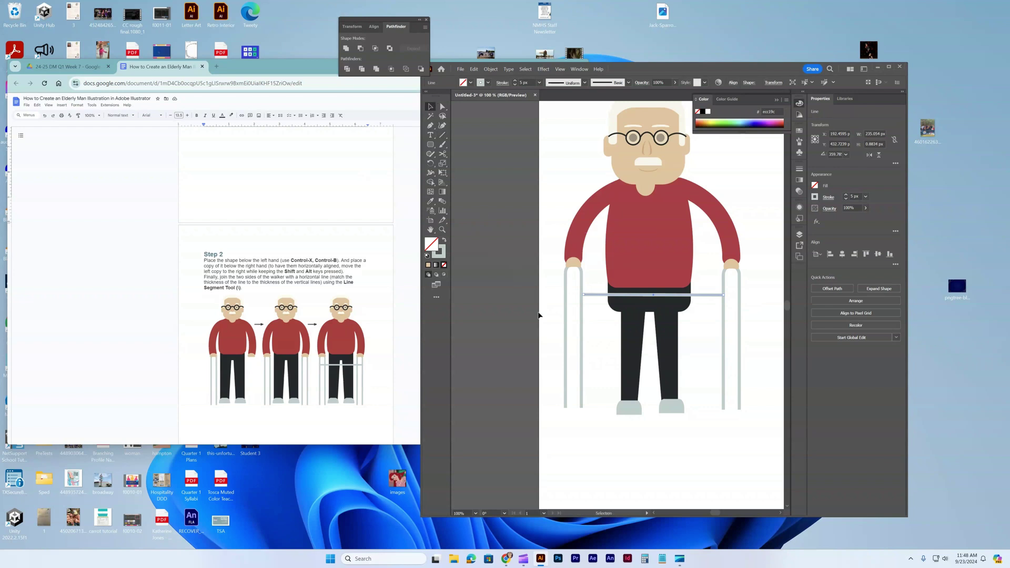
drag(583, 297, 581, 296)
Step: Following Step 3 of the tutorial, draw a square about 20.5 by 20.5 px at the foot of the walker's outer left bar
scroll(352, 346, down, 6)
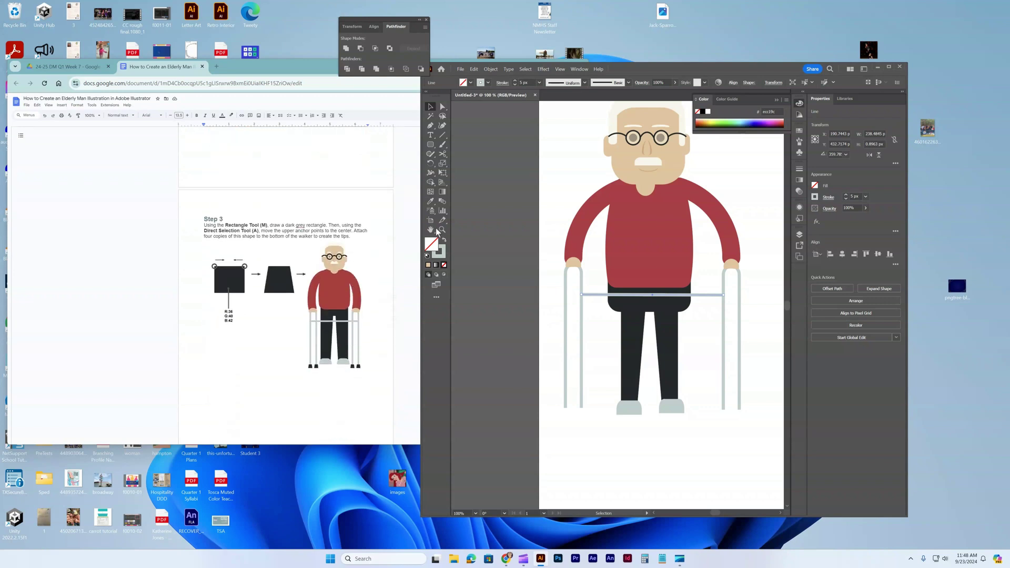
click(430, 149)
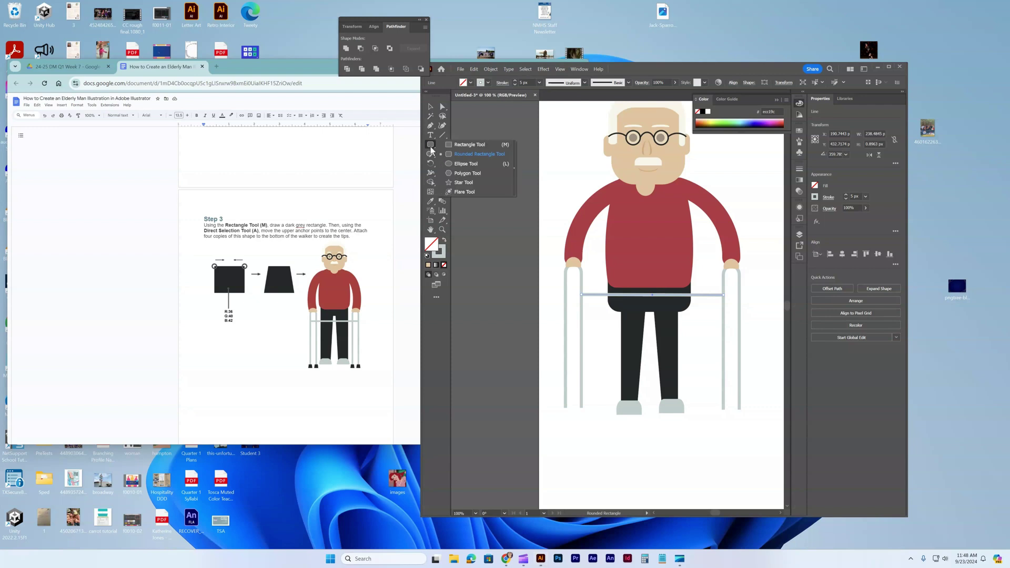
click(468, 144)
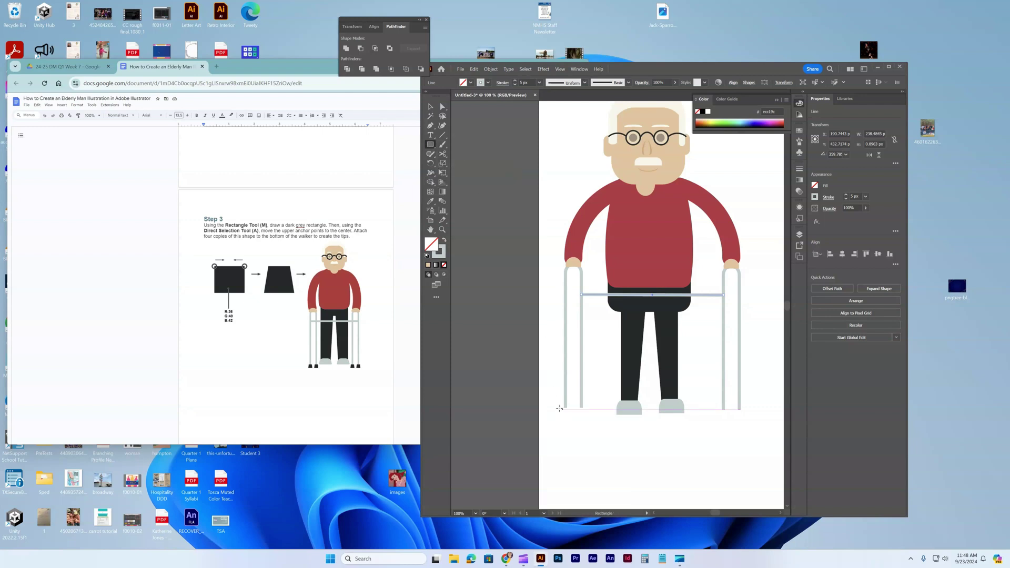
drag(555, 406, 566, 418)
Step: Swap the square's fill and stroke so it has no outline, and set its fill to R 36, G 40, B 42
click(444, 241)
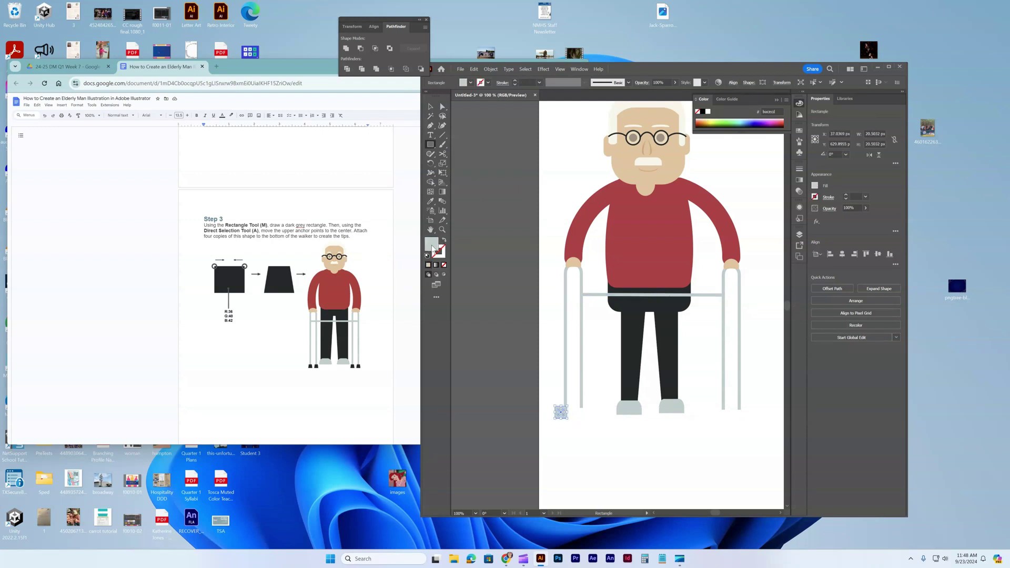
double_click(431, 245)
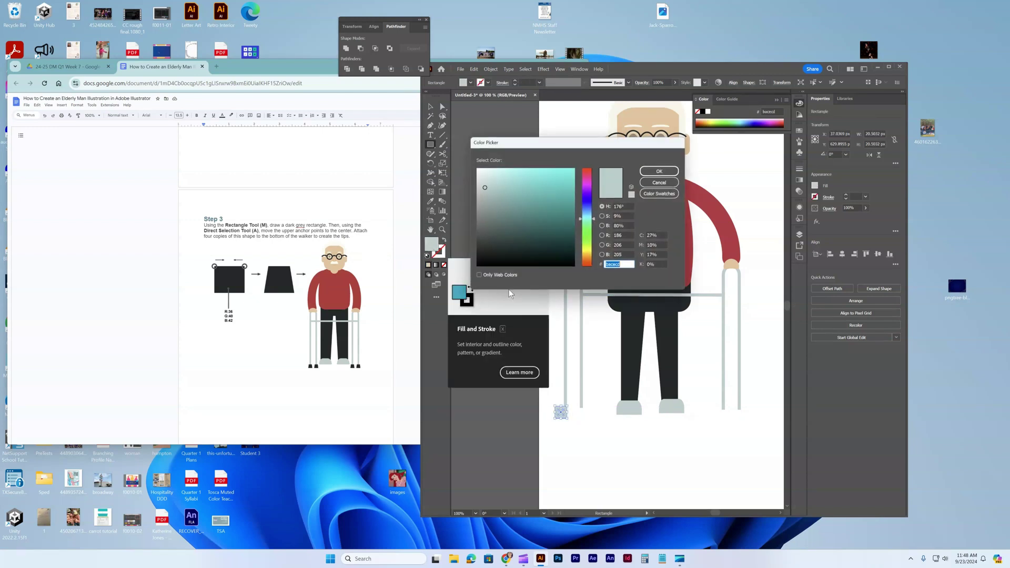
click(623, 236)
text(3)
click(622, 245)
text(40)
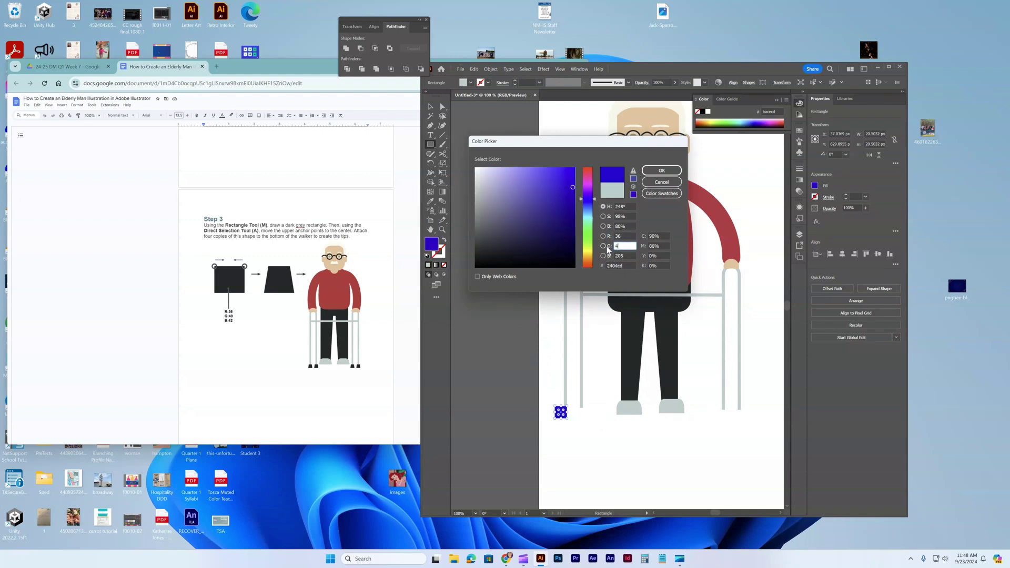
click(625, 256)
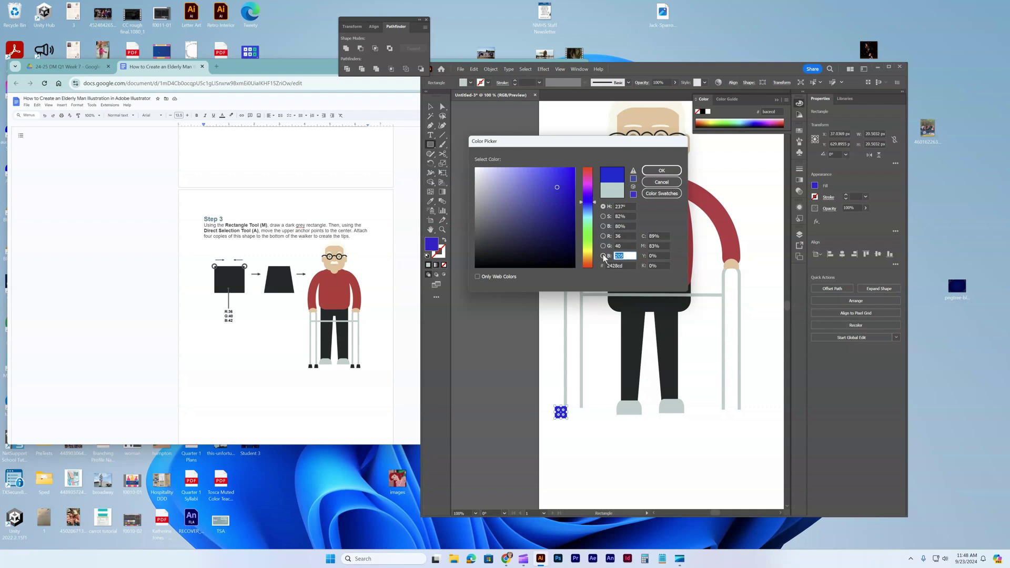
text(42)
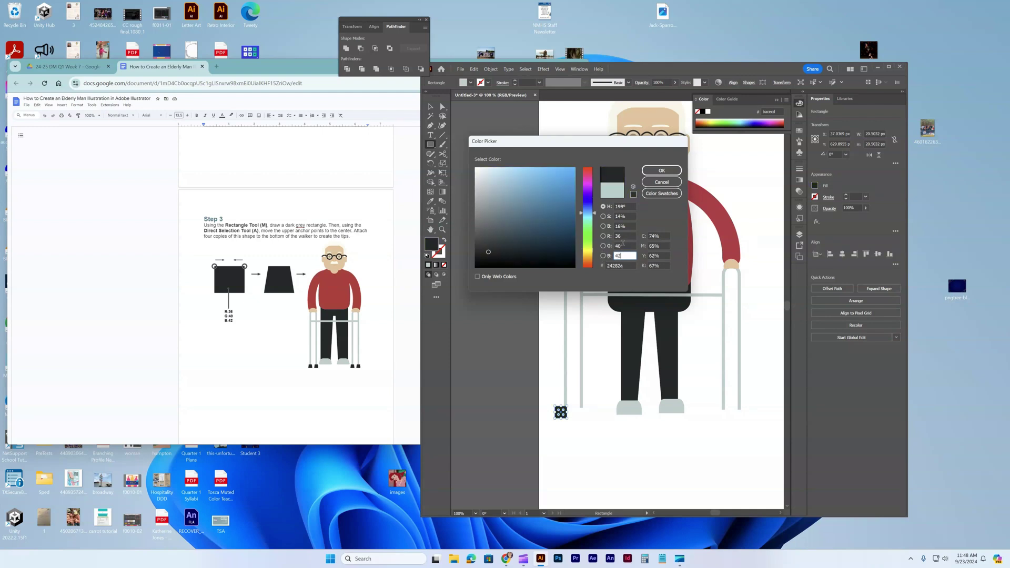
click(661, 171)
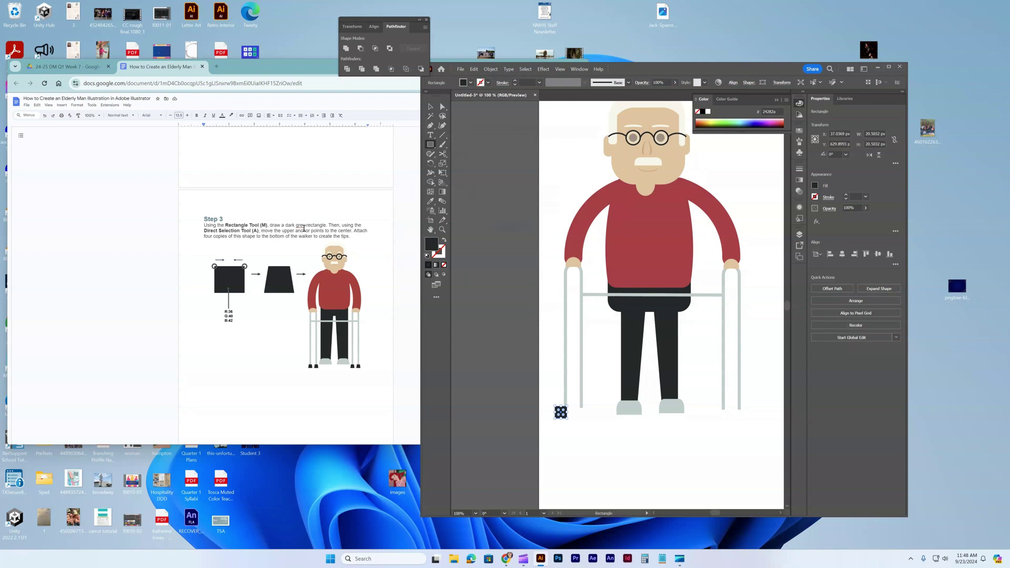
Step: Change "grey" to "gray" in Step 3 of the Google Docs tutorial, and return to Illustrator without creating another rectangle
click(304, 229)
click(331, 243)
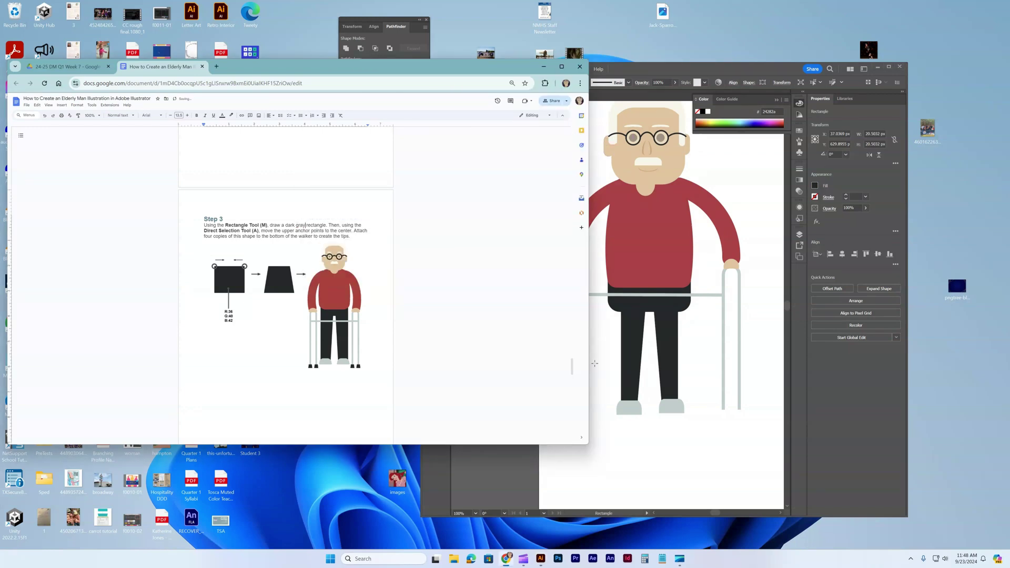
click(594, 364)
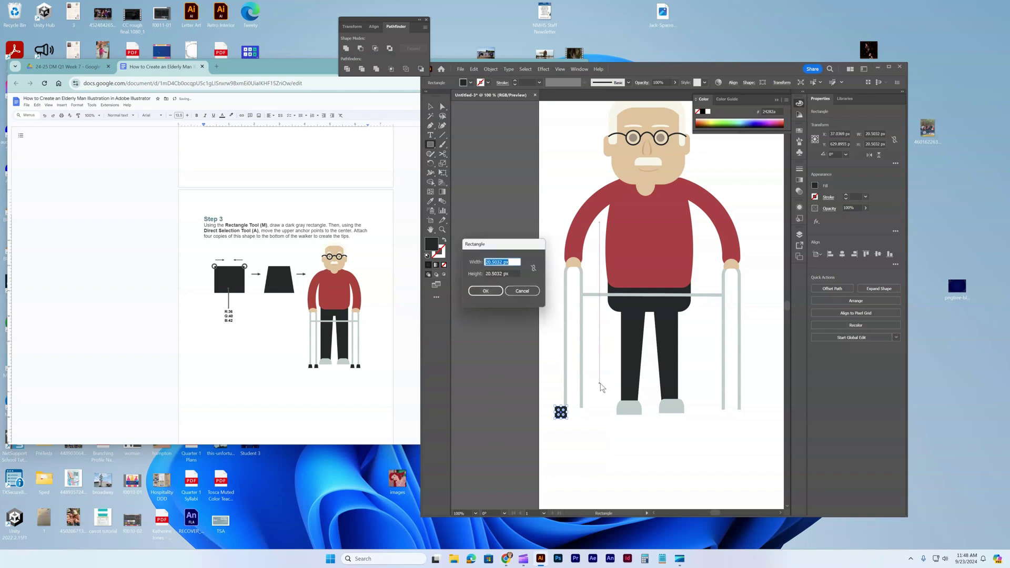
click(523, 293)
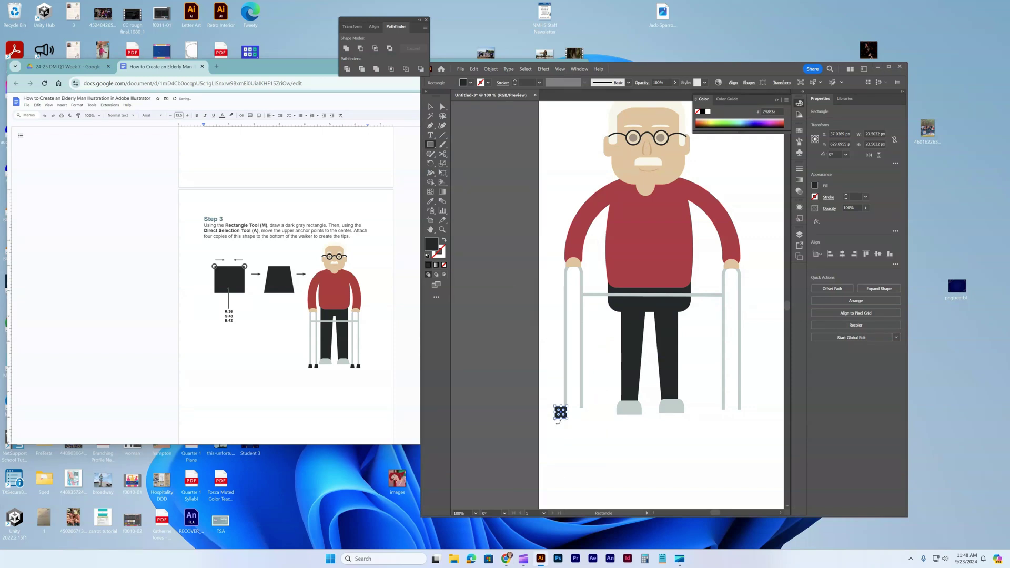
Step: Move the dark square's two upper anchor points inward to turn it into a symmetrical trapezoid tip
key(a)
click(544, 443)
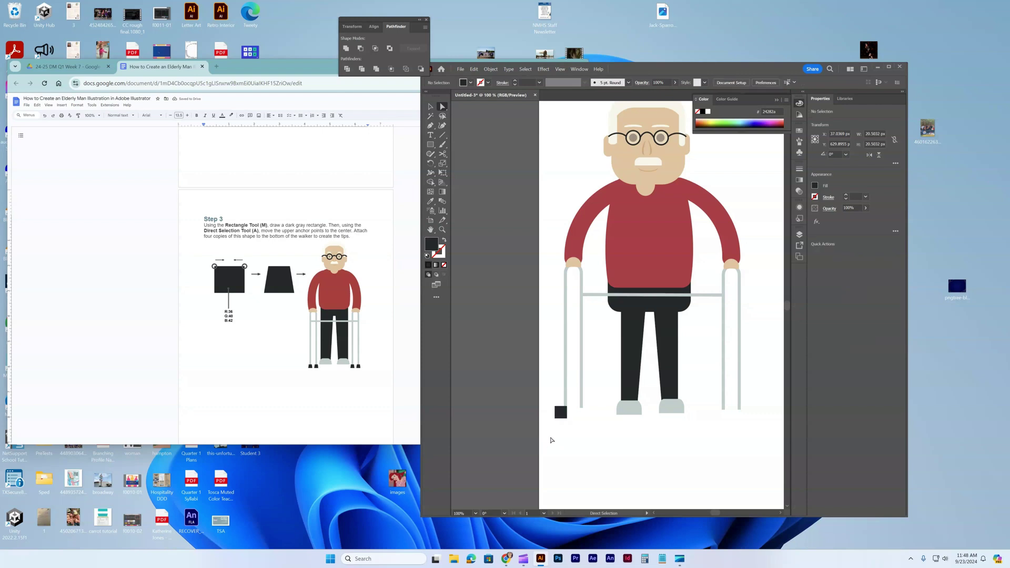
click(559, 412)
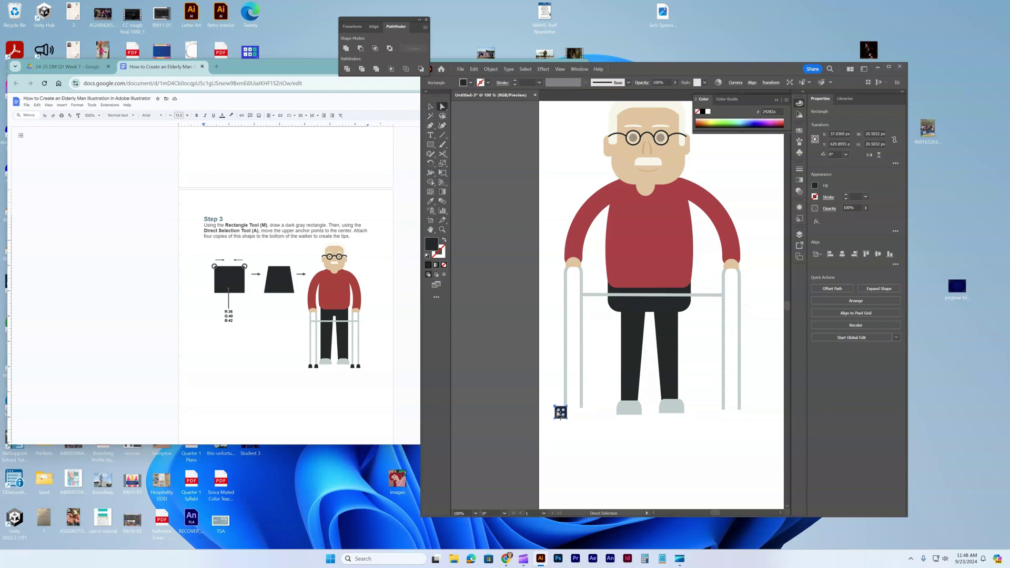
key(ctrl+equal)
key(ctrl+equal)
key(ctrl+equal)
key(ctrl+equal)
key(ctrl+equal)
key(ctrl+equal)
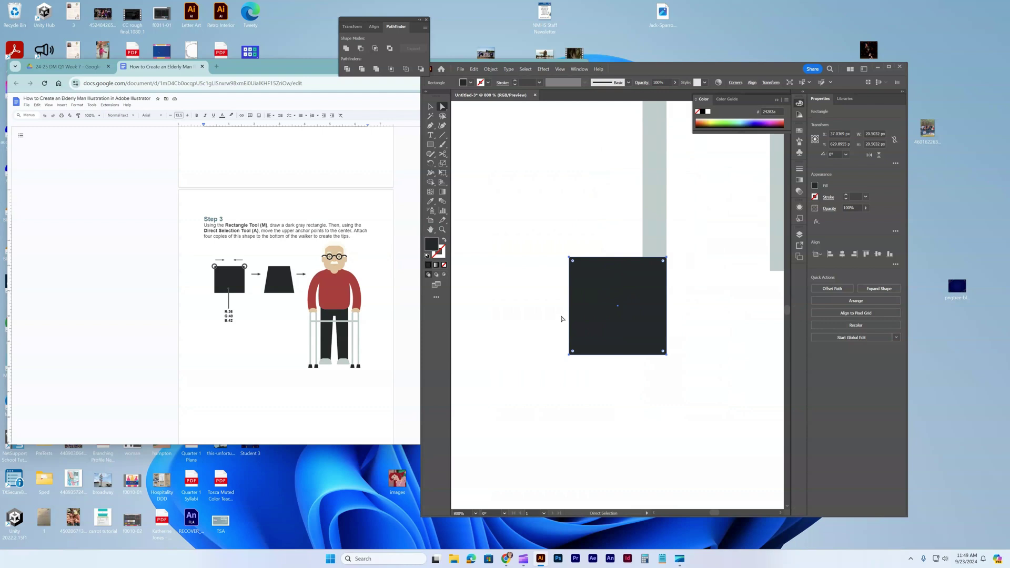
click(570, 257)
drag(570, 258, 589, 261)
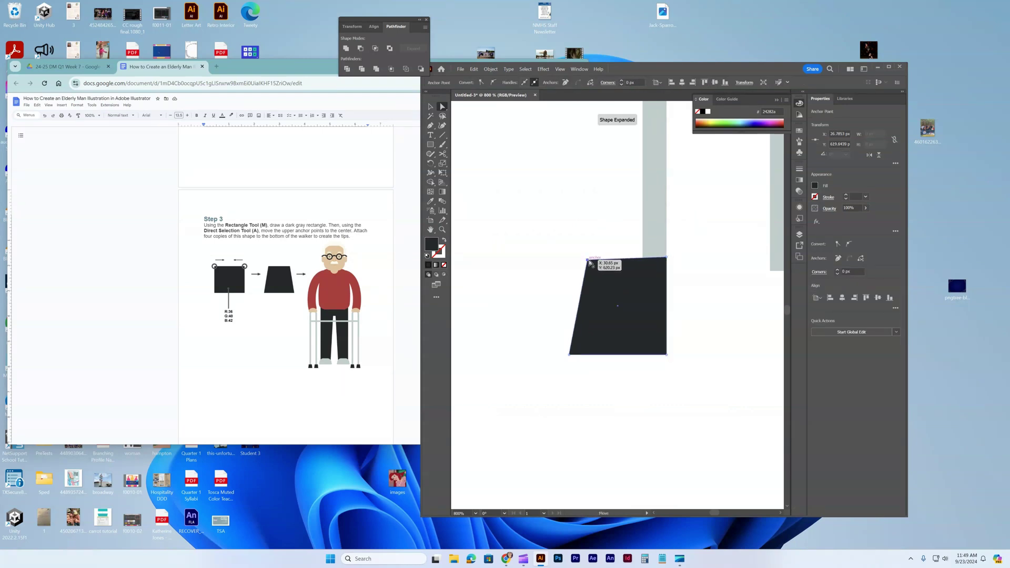
drag(666, 257, 641, 262)
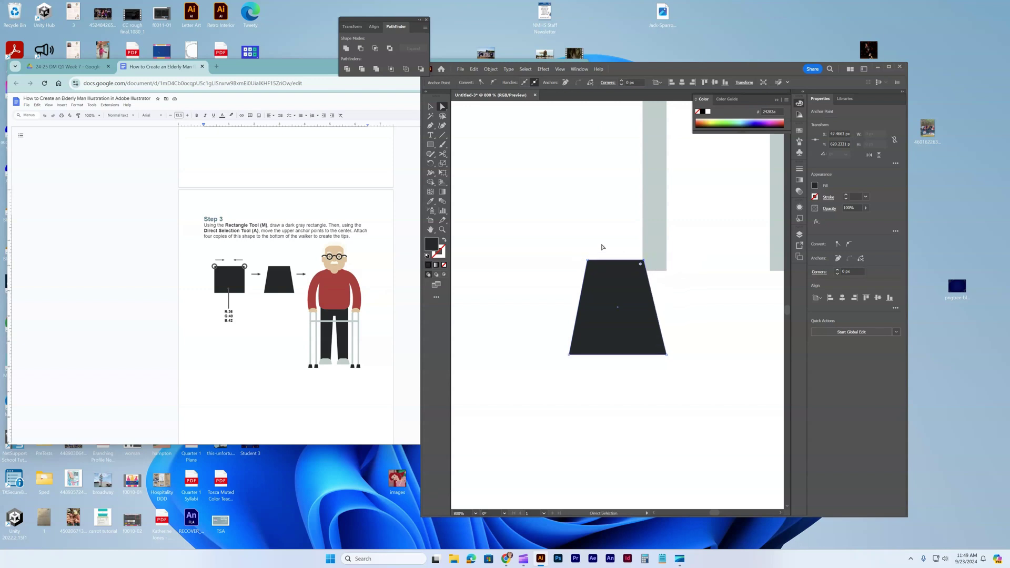
Step: Place the trapezoid tip on the foot of the walker's outer left bar, and put copies on the other three bars
key(ctrl+1)
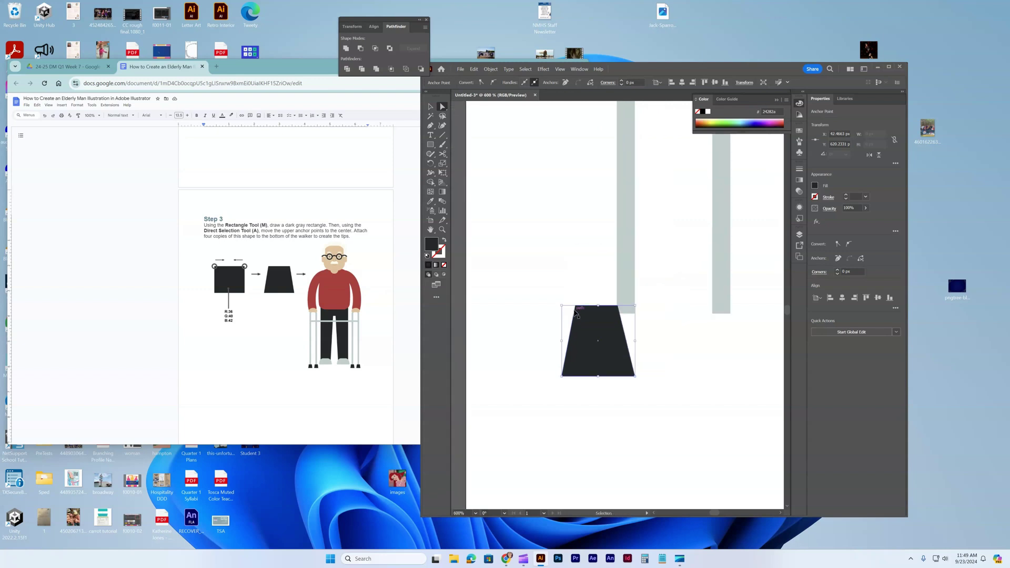
key(ctrl+minus)
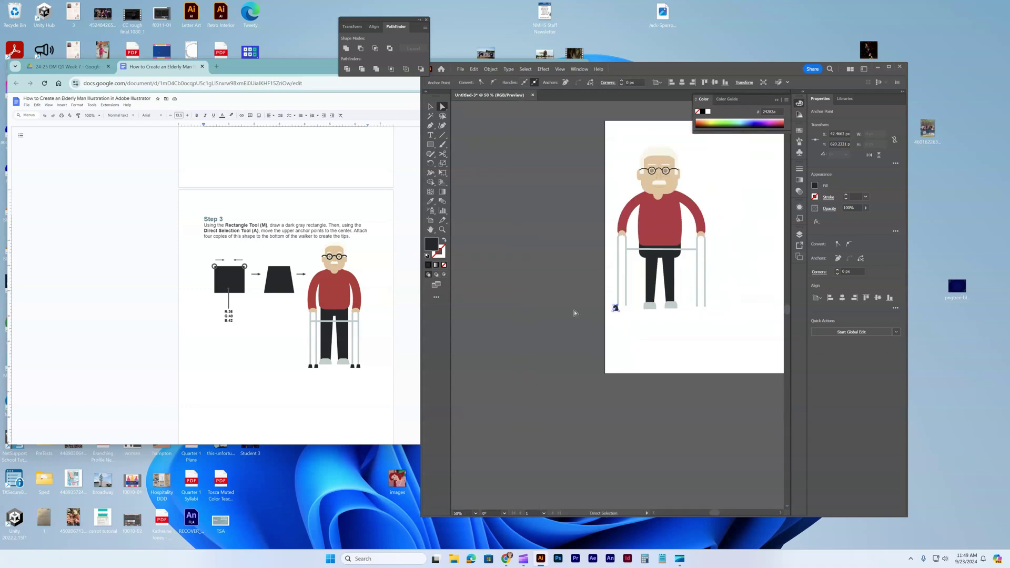
key(v)
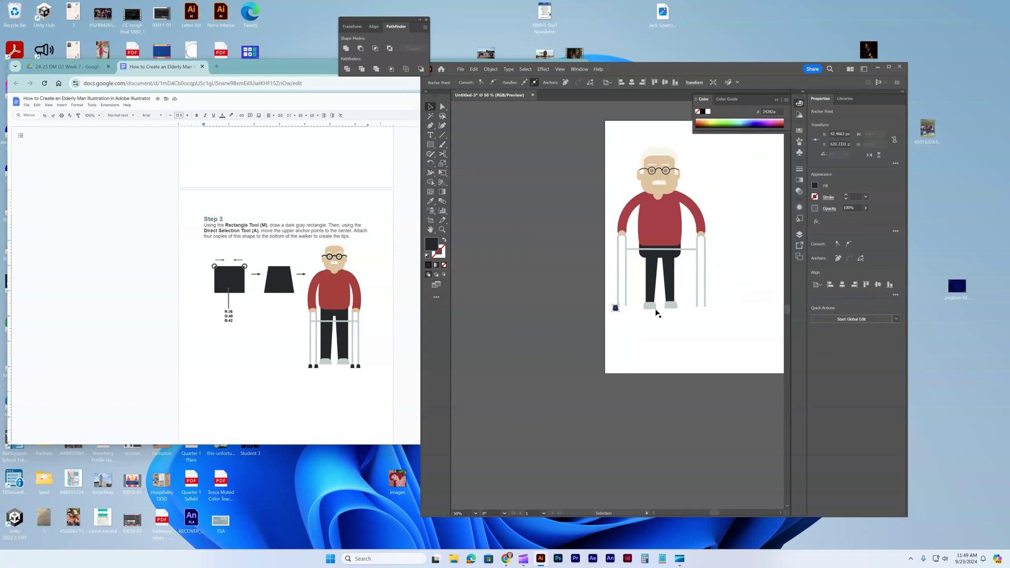
click(638, 319)
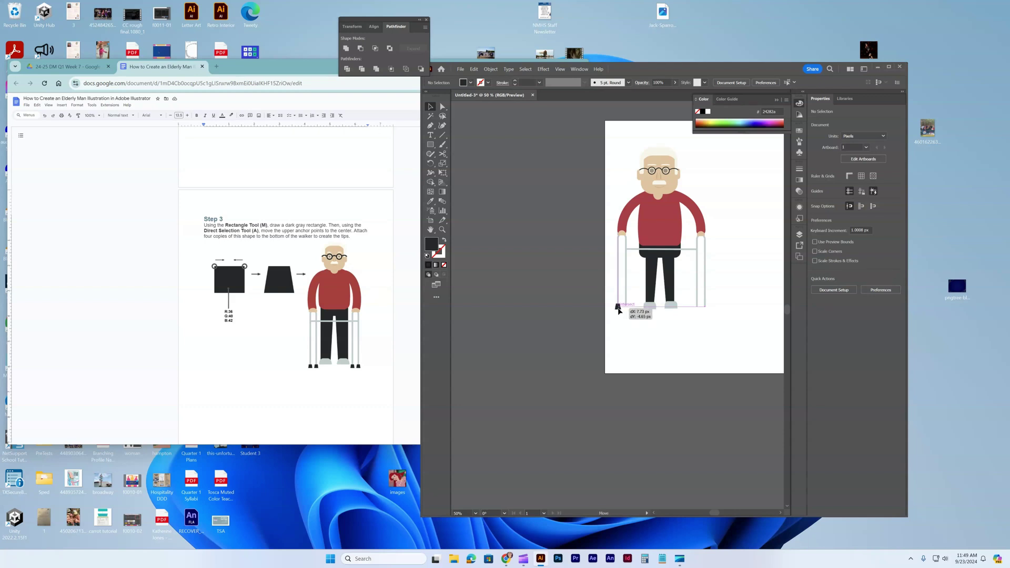
click(617, 309)
drag(618, 310, 697, 309)
click(626, 320)
key(a)
drag(625, 308, 704, 309)
Step: Move the whole figure with its walker to the middle of the artboard
scroll(295, 322, down, 7)
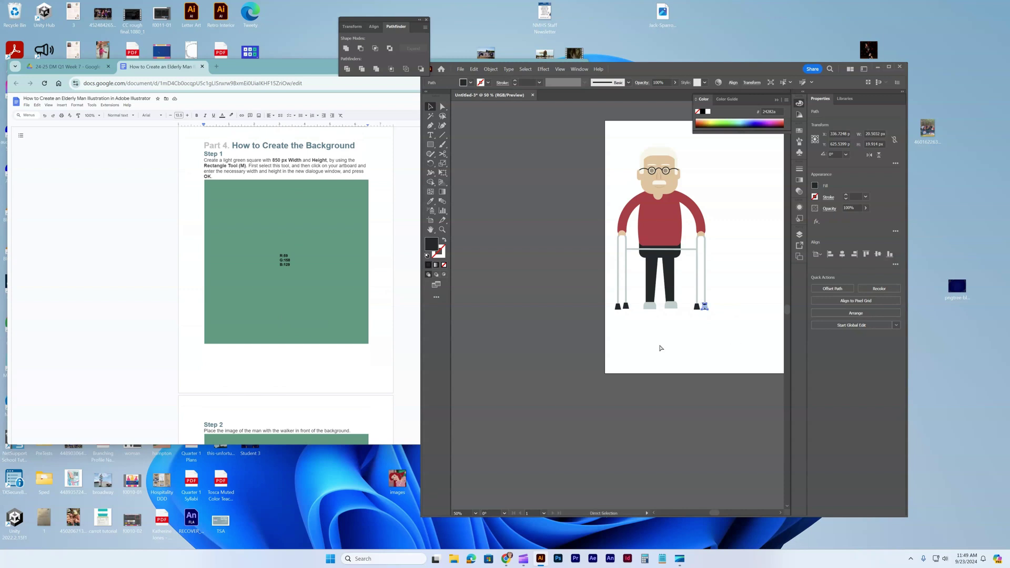
key(ctrl+minus)
key(ctrl+minus)
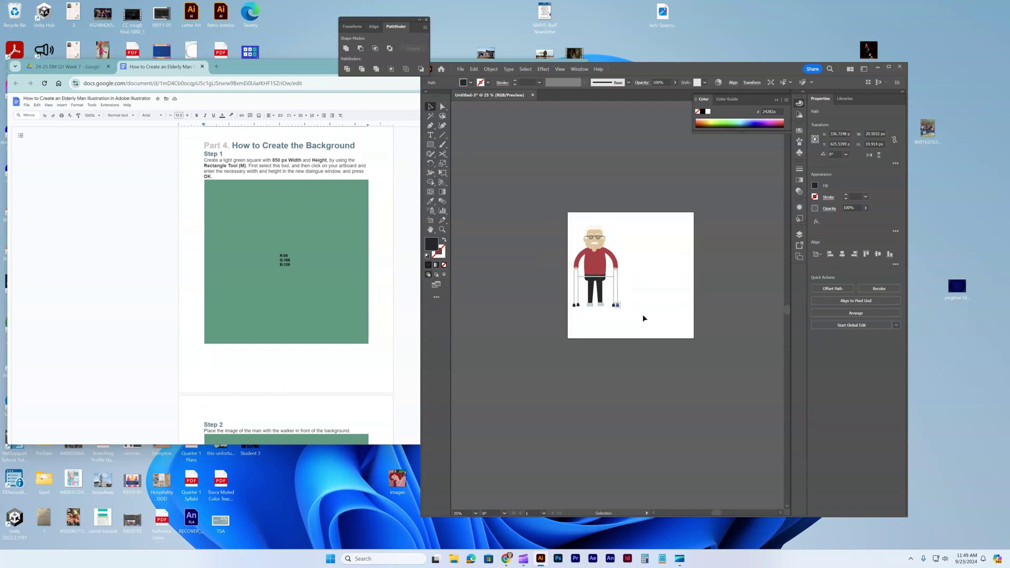
key(ctrl+a)
drag(595, 253, 624, 256)
click(466, 197)
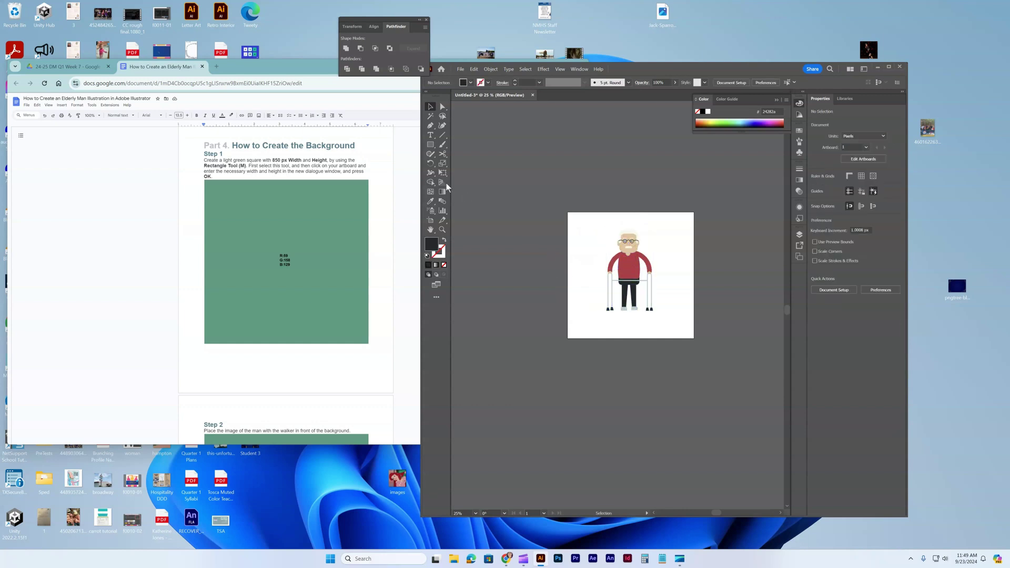
Step: Draw an 850 by 850 px square covering the artboard and fill it with R 59, G 158, B 129
click(429, 145)
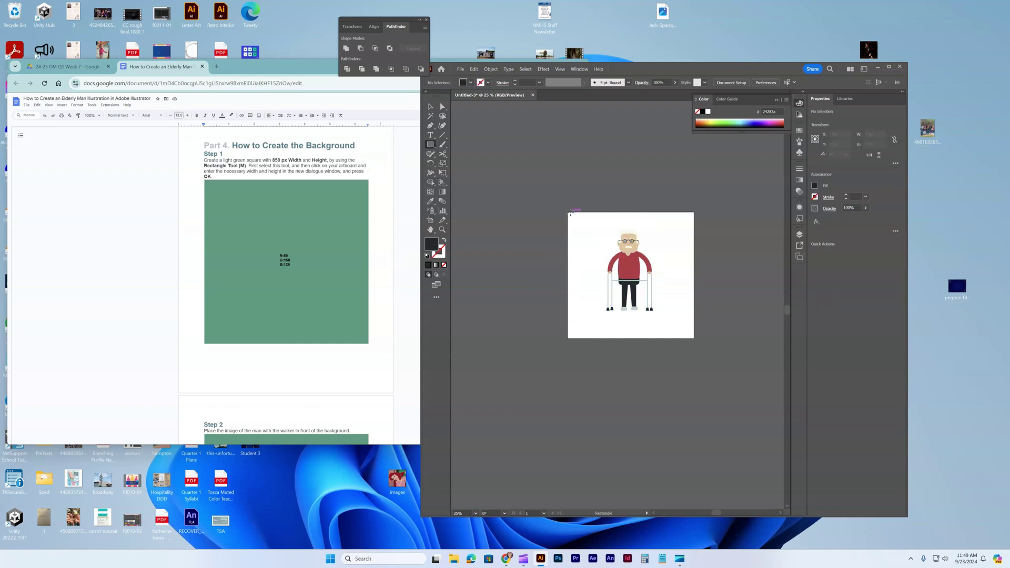
drag(566, 211, 693, 338)
double_click(431, 244)
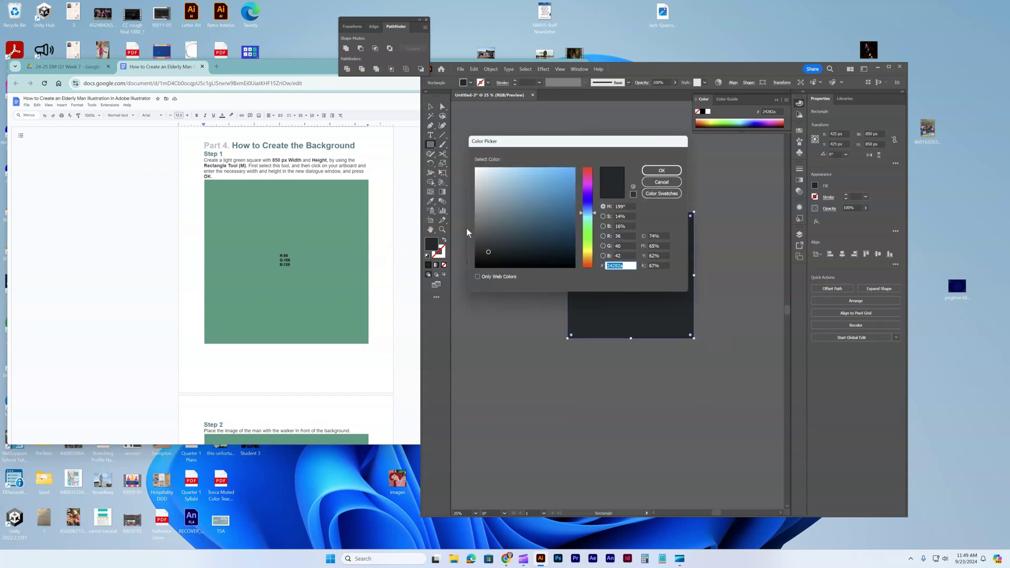
click(613, 236)
text(3)
key(BackSpace)
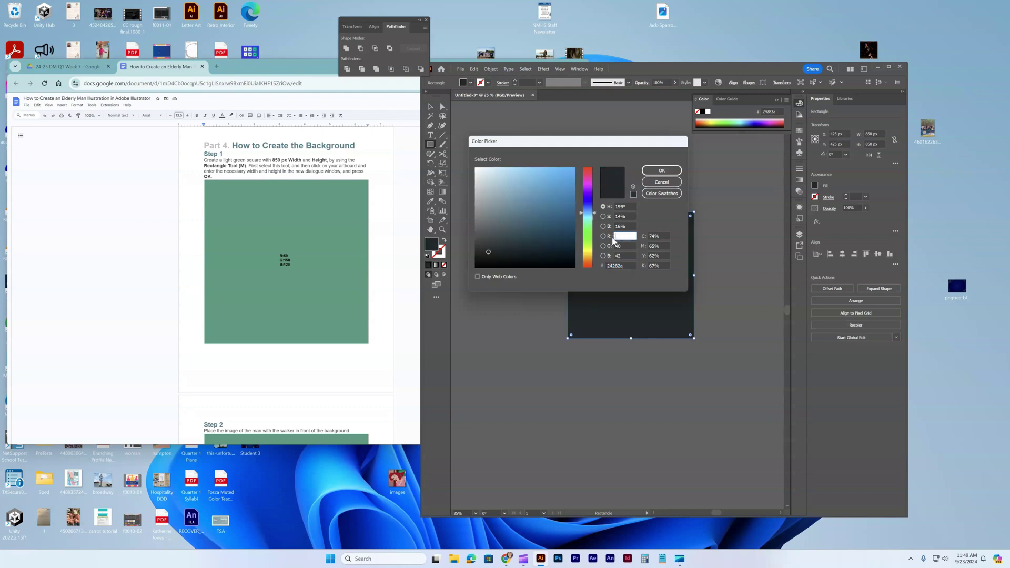
text(59)
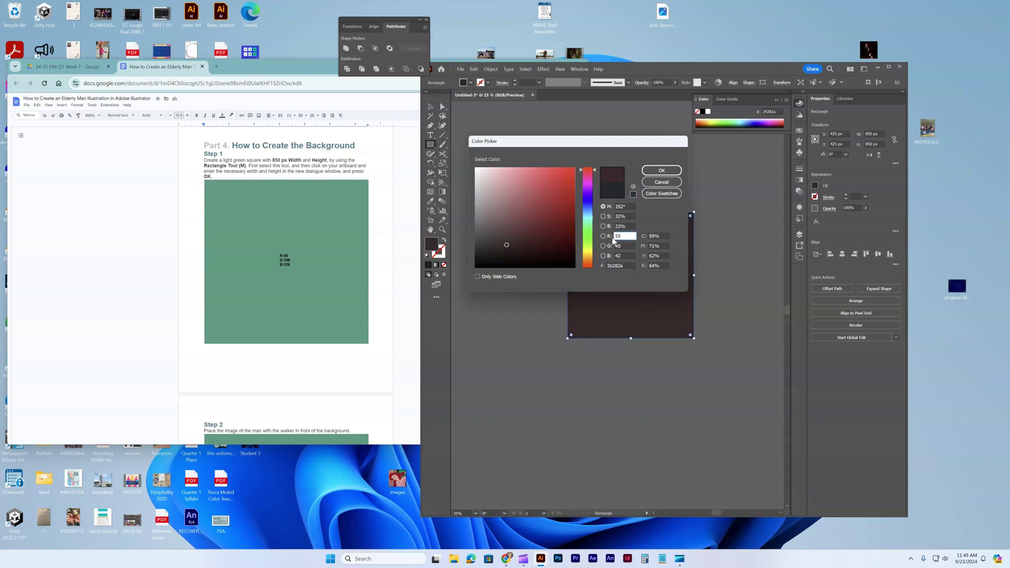
key(Tab)
text(158)
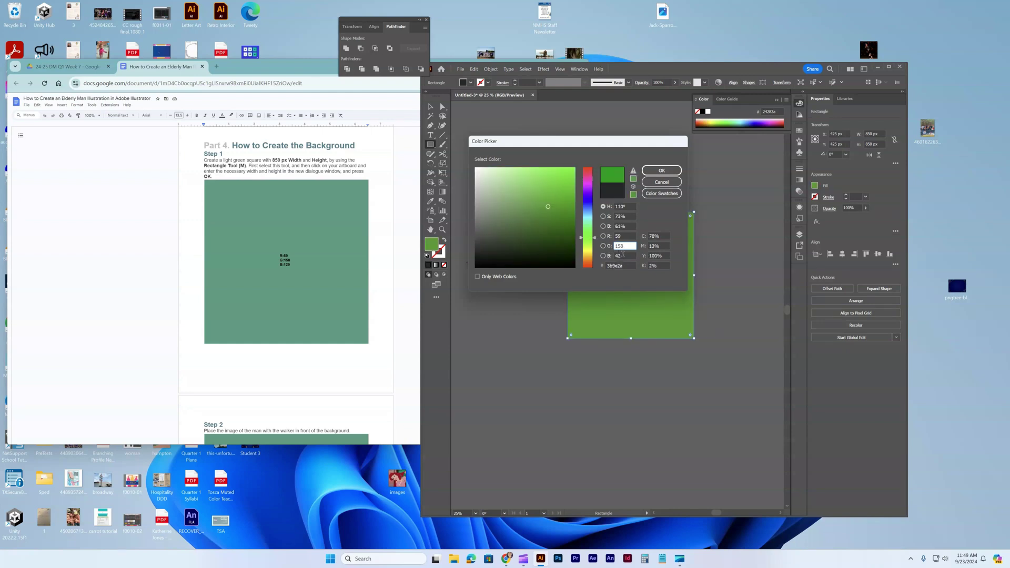
key(Tab)
text(129)
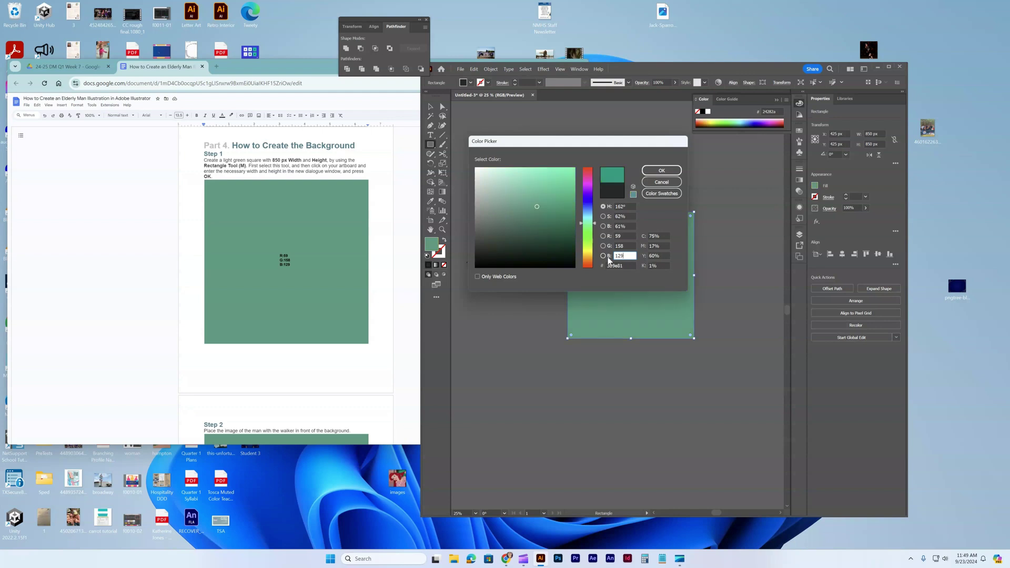
click(661, 170)
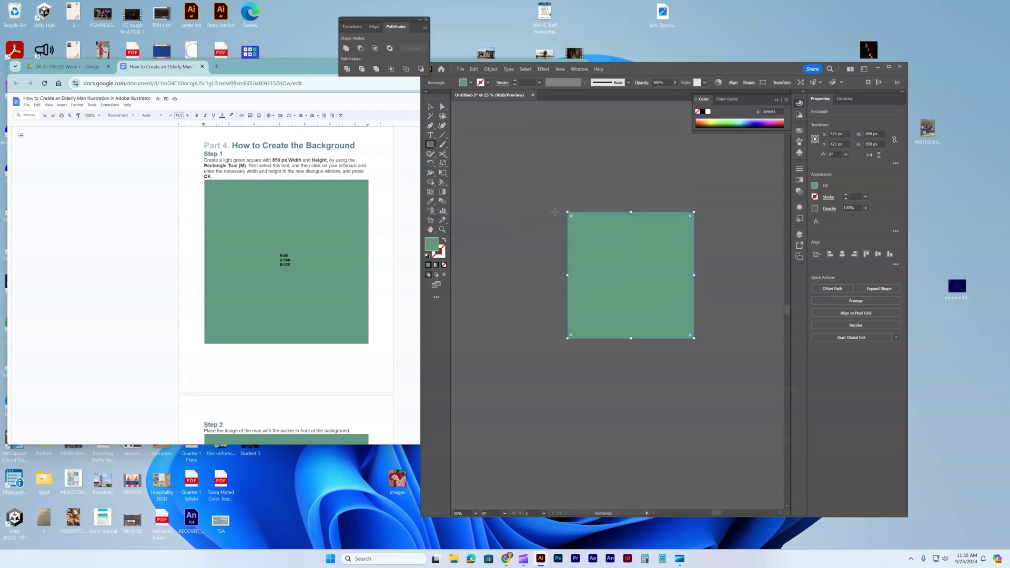
Step: Send the green background square behind all the artwork
click(430, 106)
right_click(585, 248)
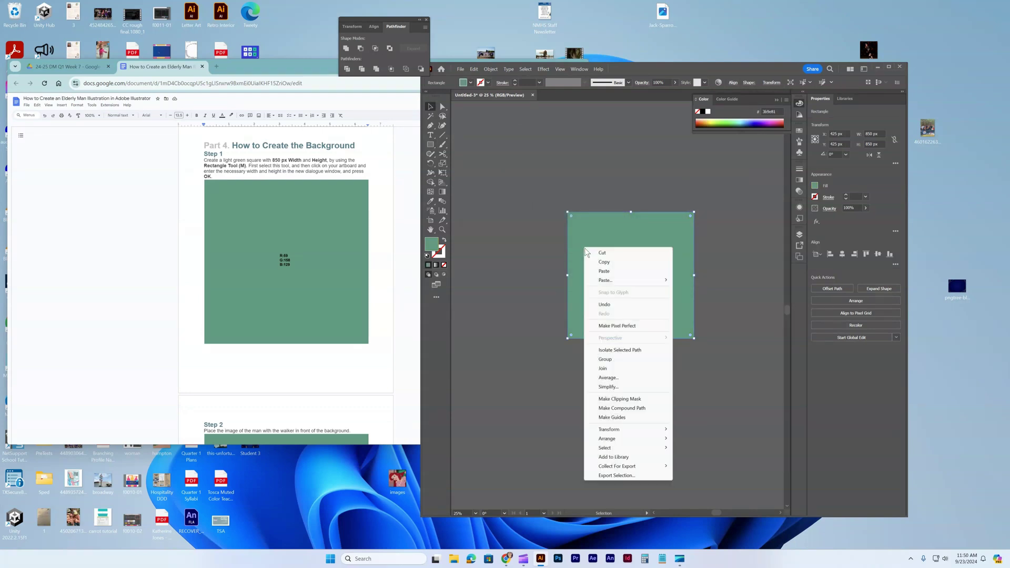
mouse_move(650, 432)
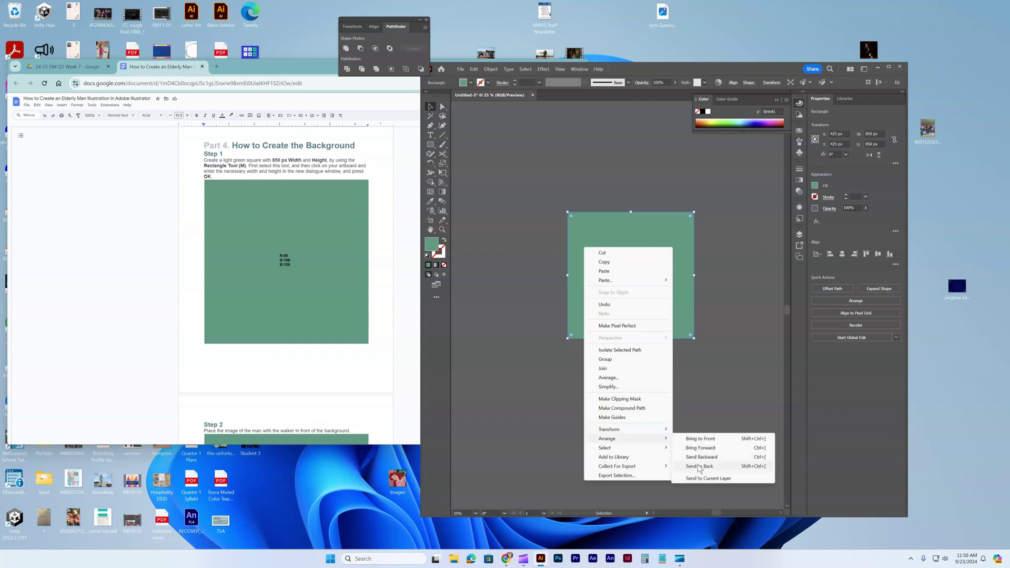
click(698, 467)
Step: Following Step 3 of the tutorial, draw a rounded rectangle about 479 by 46 px beneath the man's feet as a shadow
scroll(310, 394, down, 4)
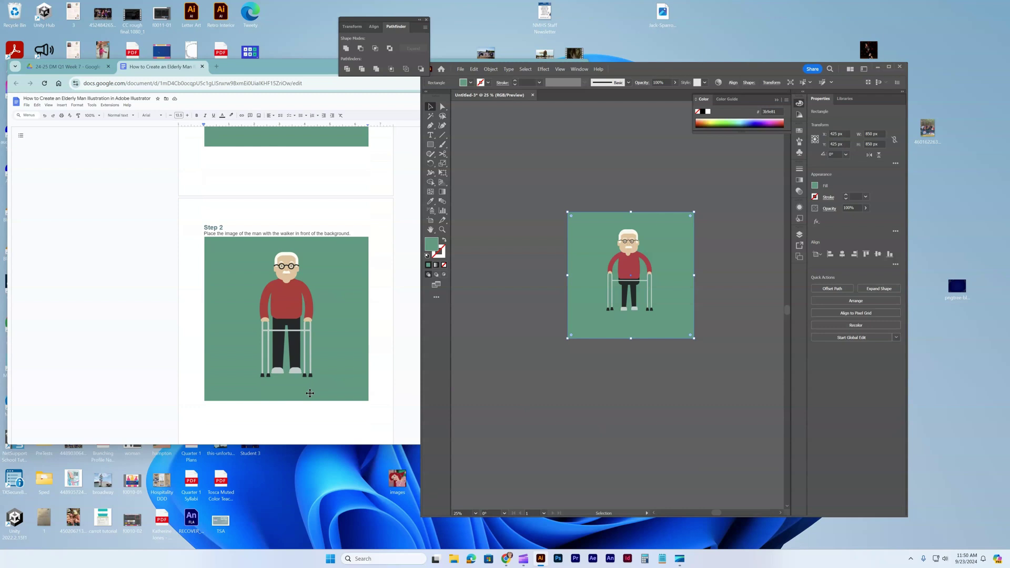
scroll(309, 393, down, 5)
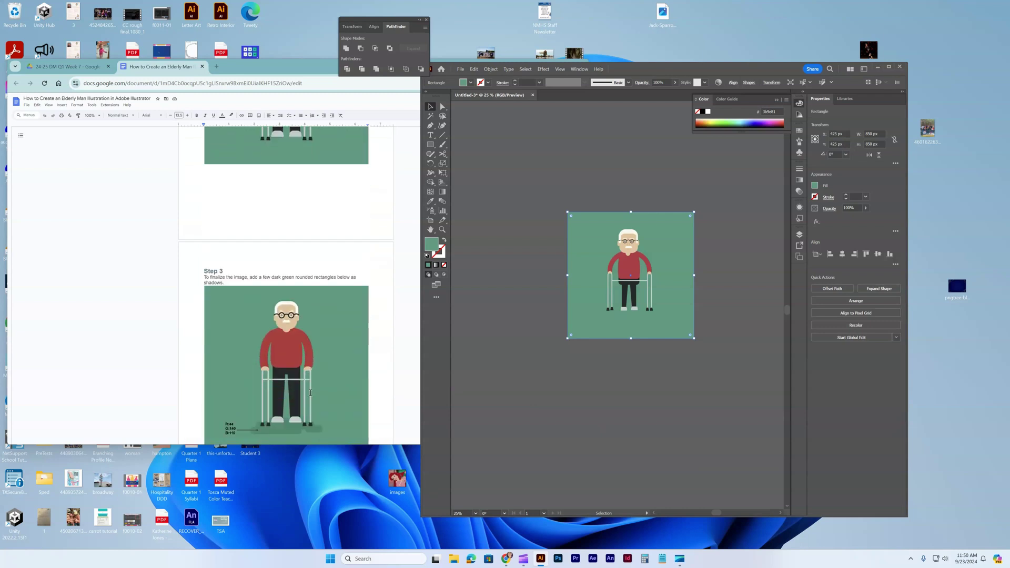
scroll(310, 392, down, 1)
scroll(310, 392, down, 1)
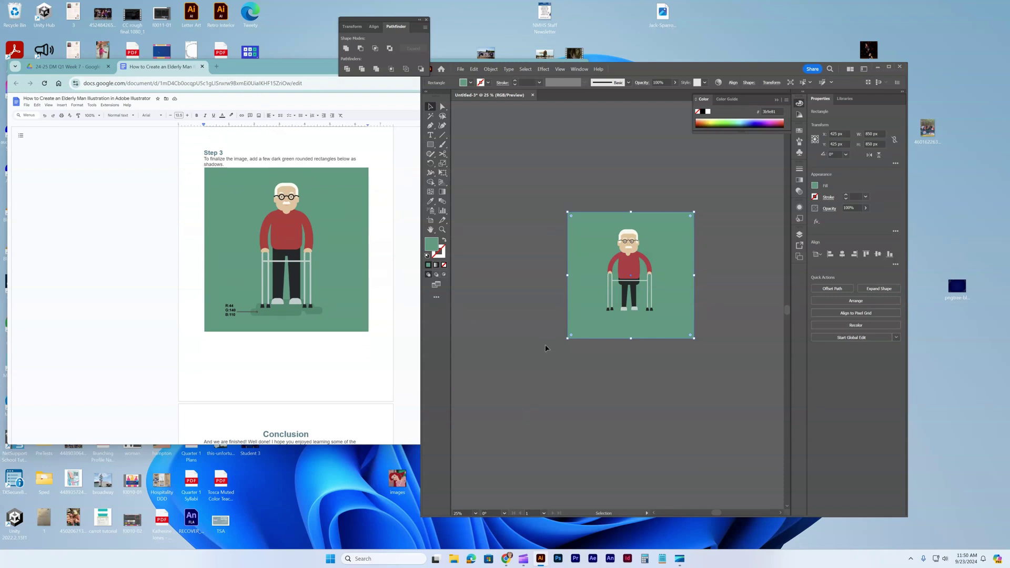
key(ctrl+z)
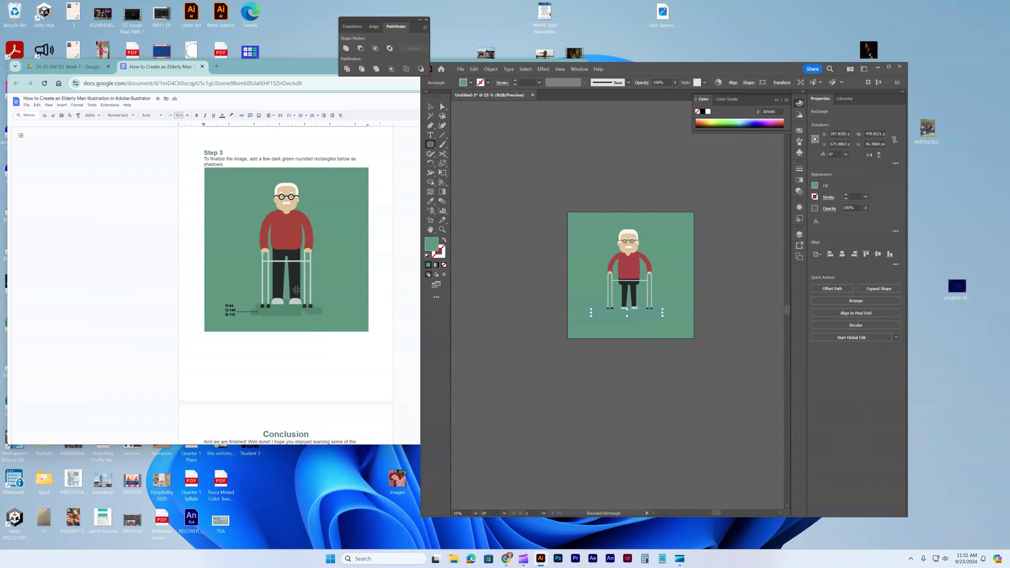
Step: Set the shadow rectangle's fill to R 44, G 140, B 110 and deselect it
double_click(430, 246)
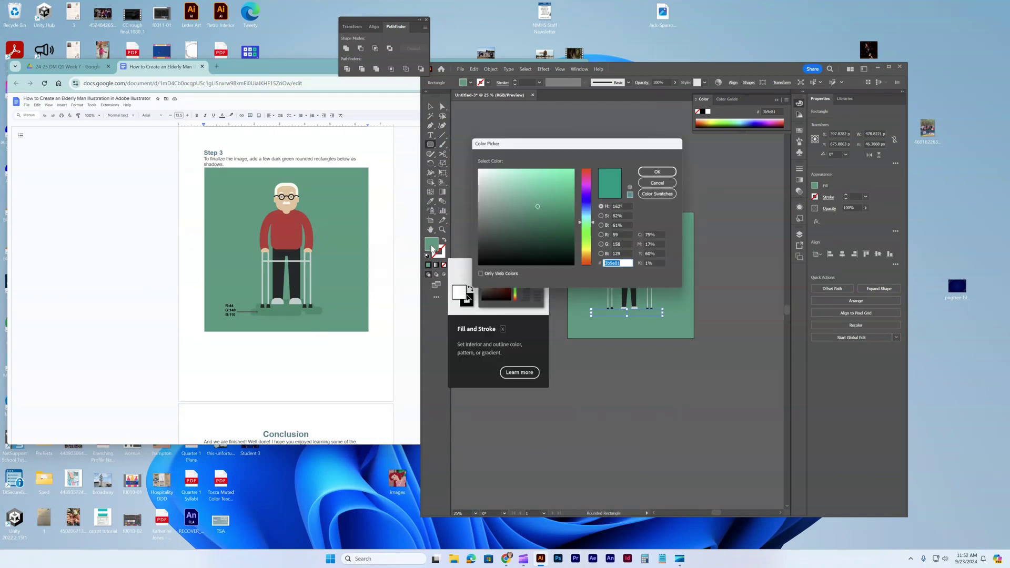
click(621, 236)
text(44)
key(Tab)
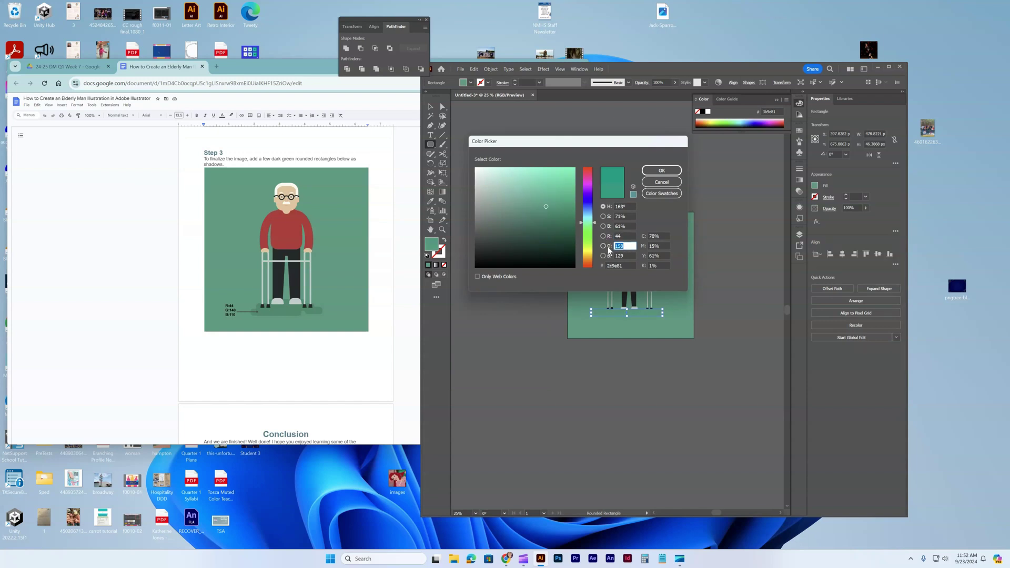
text(140)
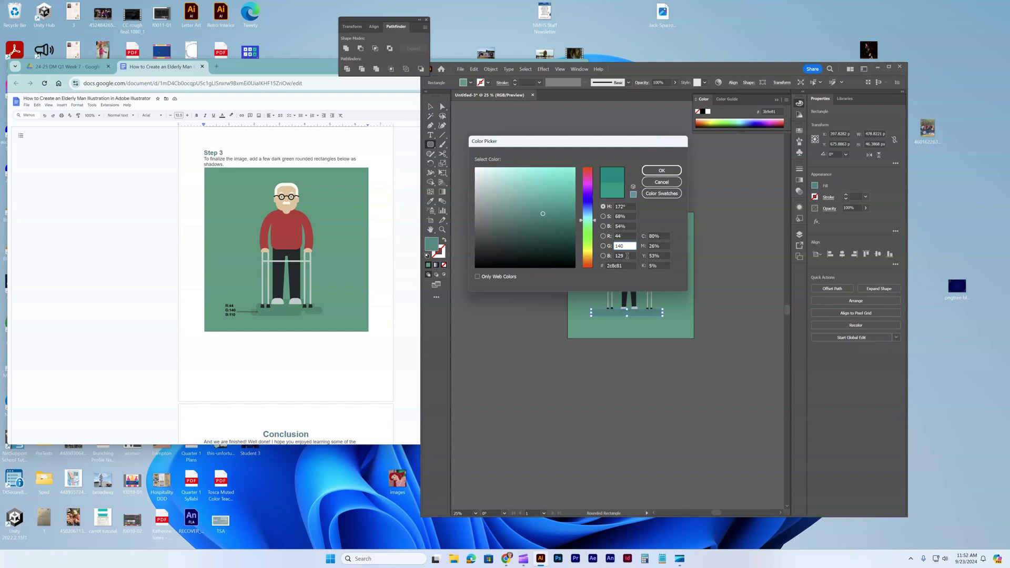
key(Tab)
text(110)
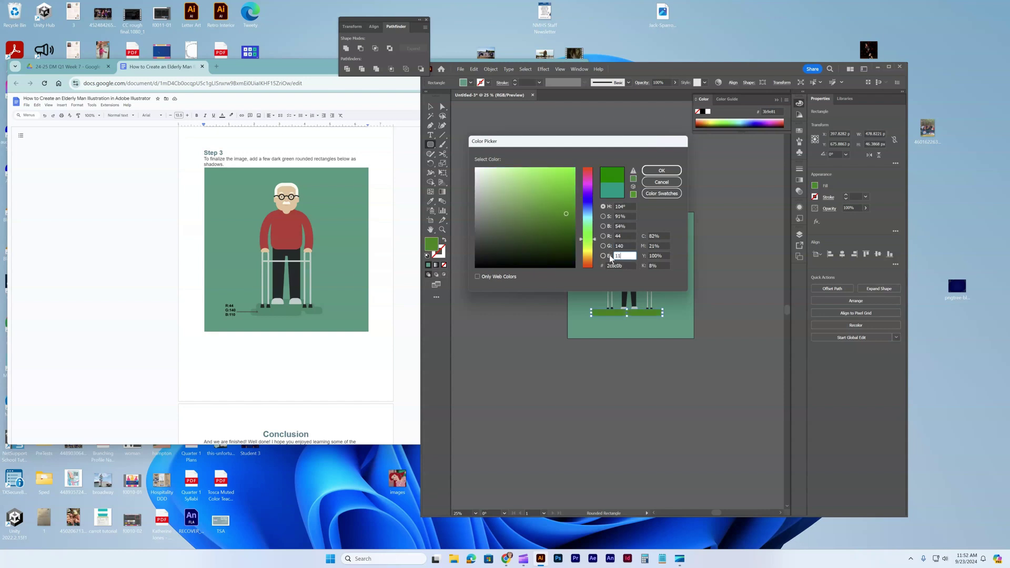
click(660, 172)
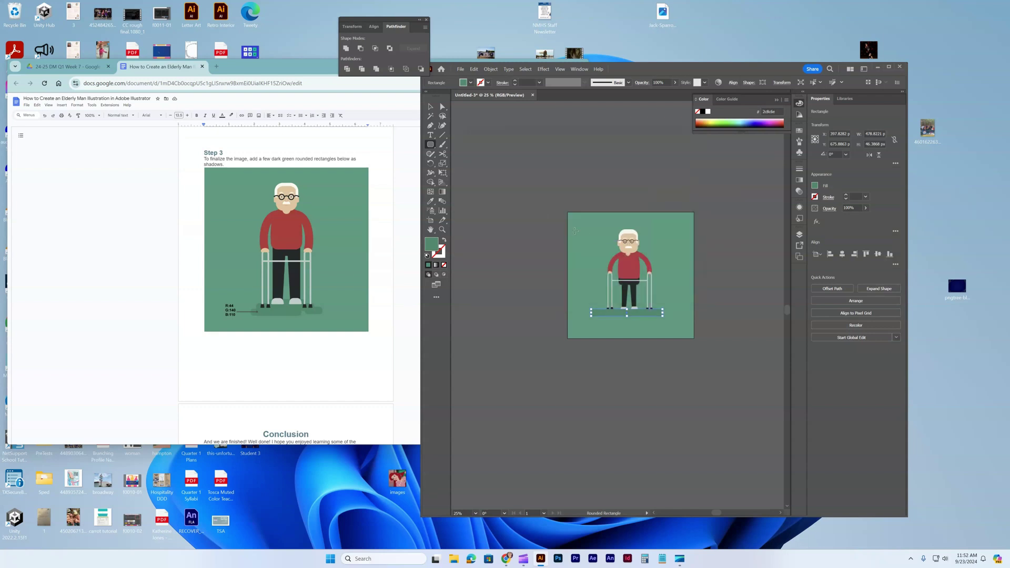
click(430, 107)
click(560, 345)
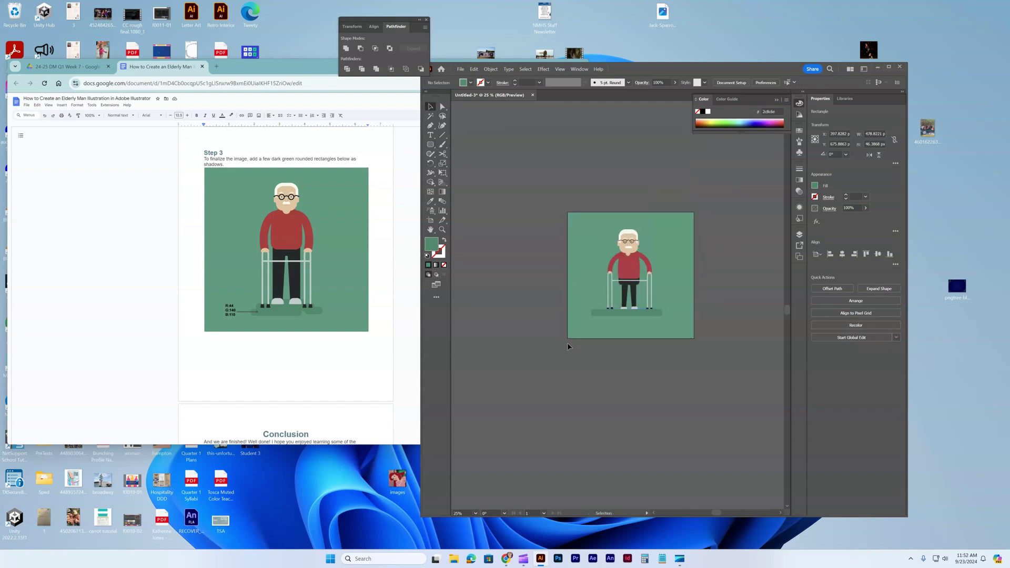
Step: Move the shadow slightly up under the feet and place it just above the green background in the layer order
click(613, 310)
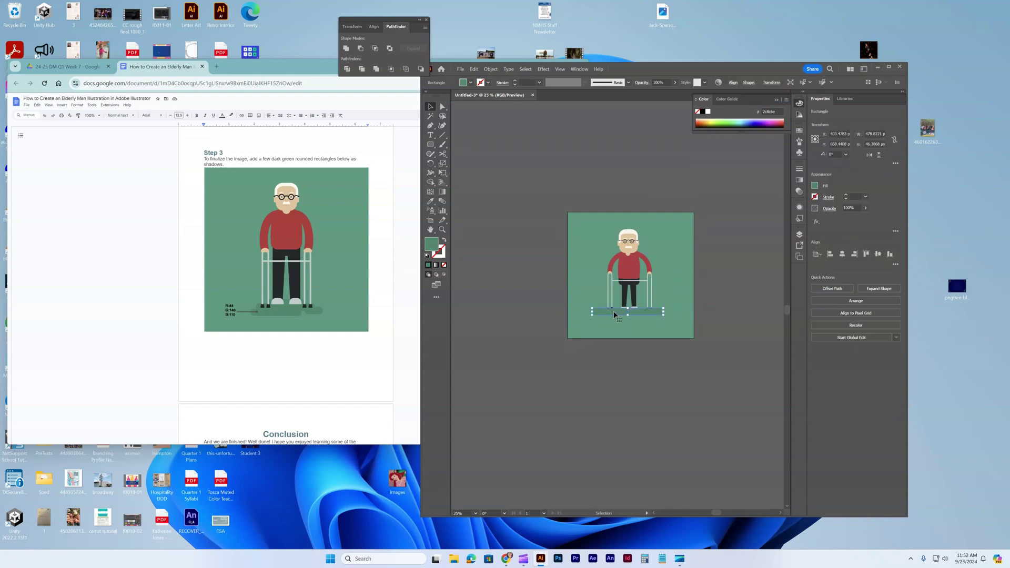
click(799, 234)
click(721, 243)
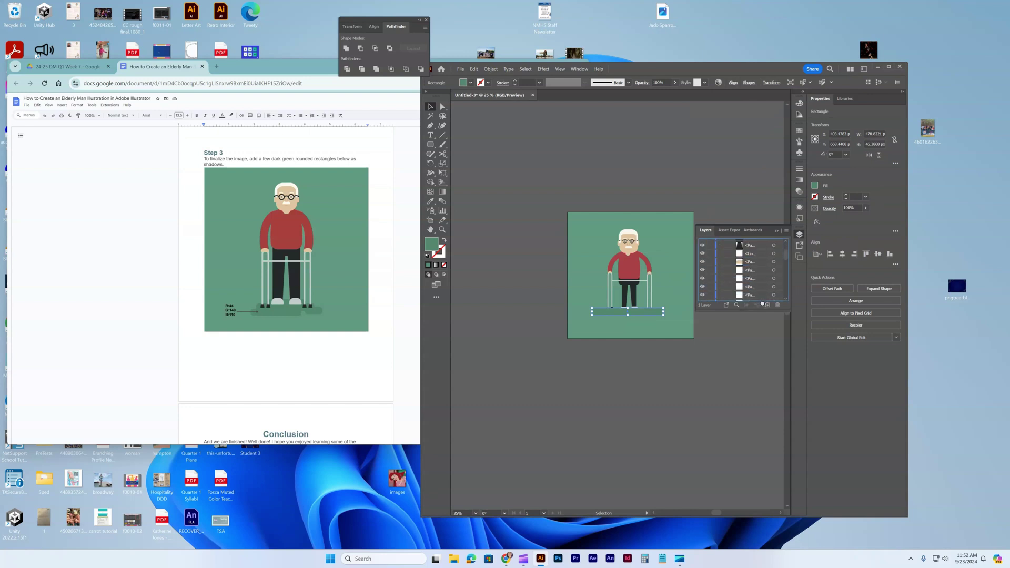
scroll(762, 302, down, 3)
scroll(763, 301, down, 3)
scroll(757, 296, down, 5)
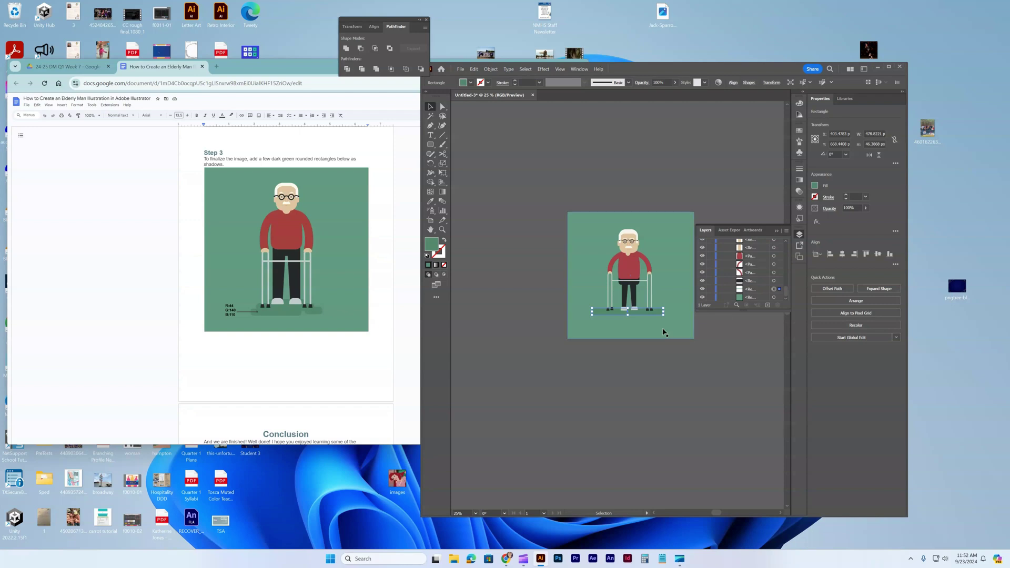
click(571, 350)
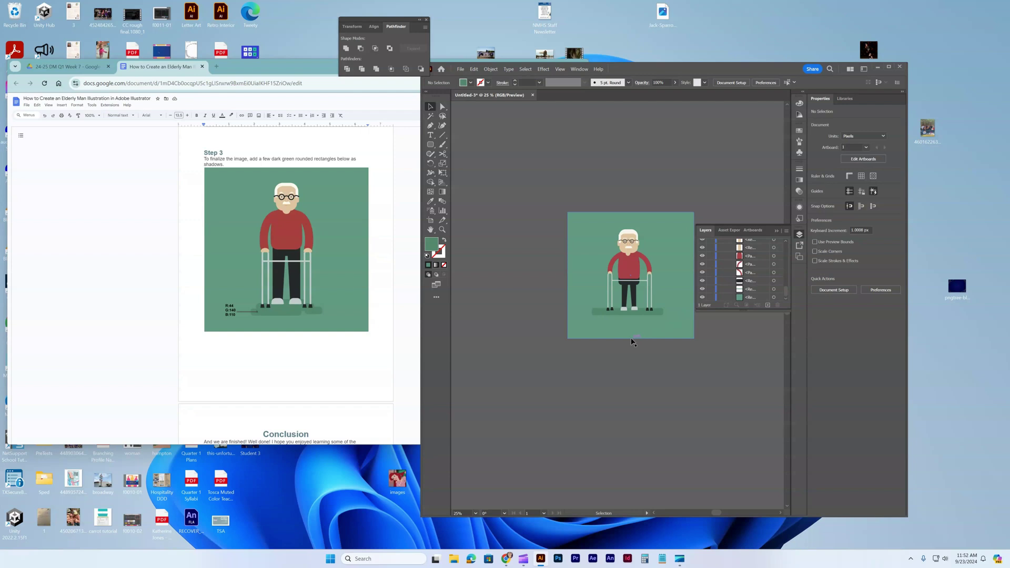
Step: Draw a second rounded rectangle shadow about 314 by 46 px below the first and move it slightly up to overlap its lower left part
click(430, 144)
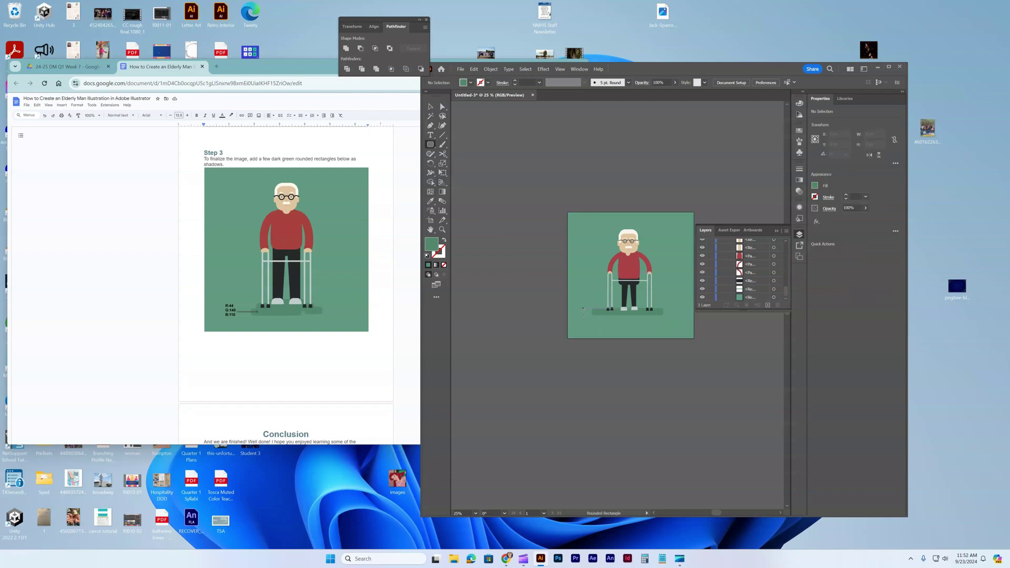
drag(585, 317, 632, 323)
key(v)
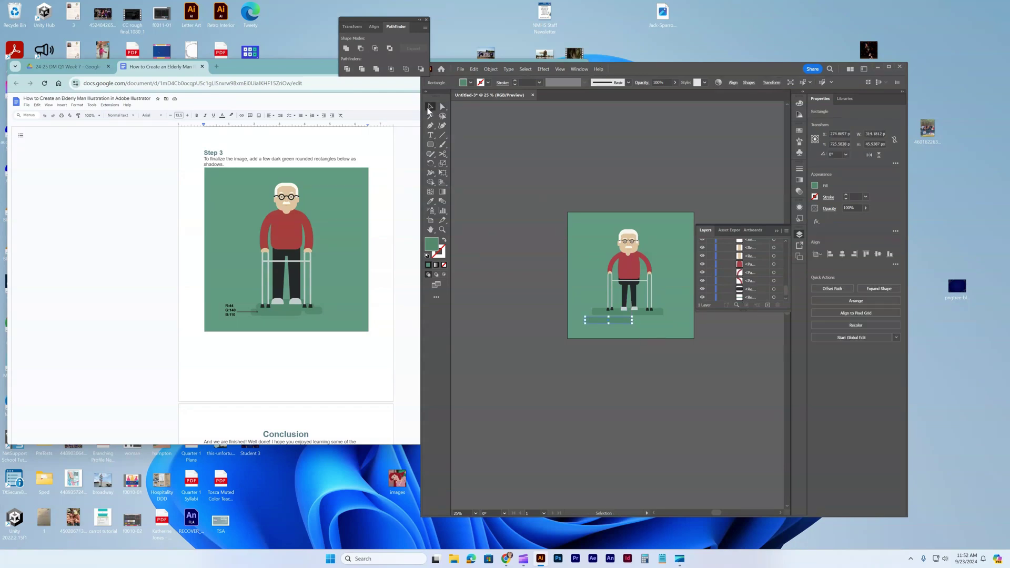
drag(595, 320, 597, 318)
key(a)
key(v)
Step: Duplicate the lower shadow, shorten the copy and place it beneath the walker's right feet, overlapping the main shadow
drag(618, 323, 658, 327)
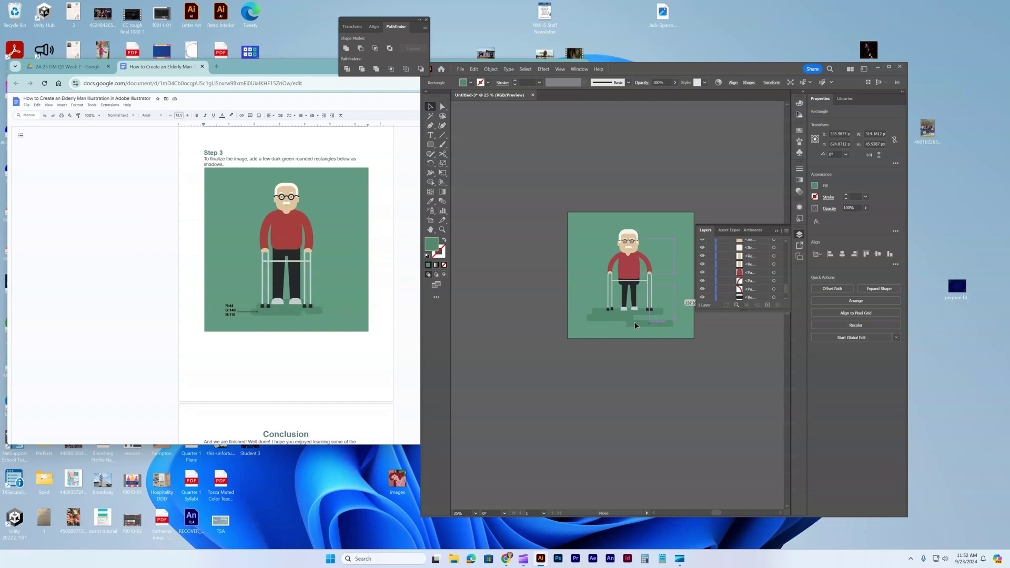
mouse_move(643, 331)
mouse_down()
mouse_move(661, 322)
mouse_move(667, 331)
mouse_move(660, 326)
mouse_up()
click(673, 350)
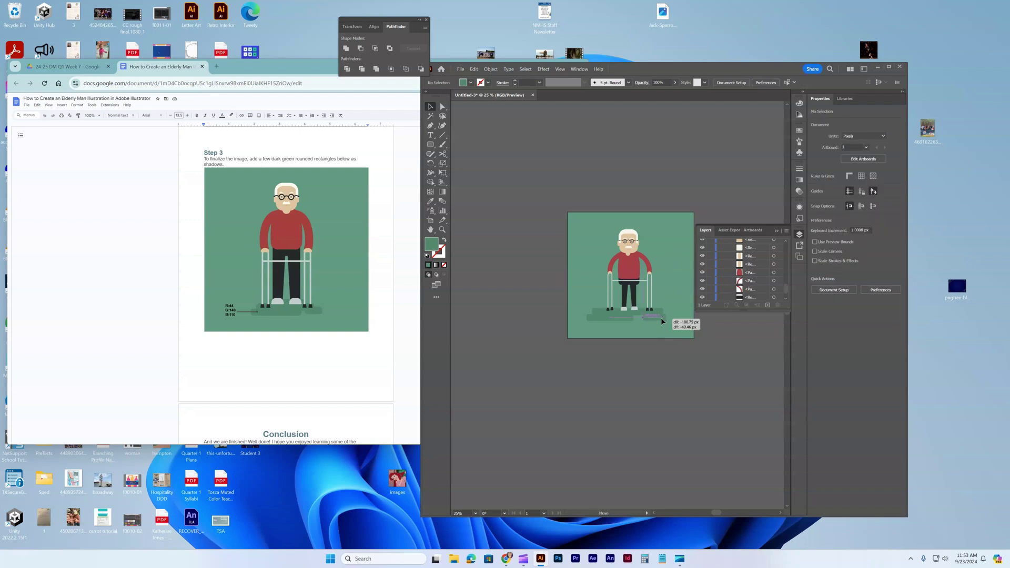
drag(665, 321, 661, 320)
Step: Widen the lower left shadow to about 354 px, deselect it, and go to the tutorial's Conclusion section
click(630, 319)
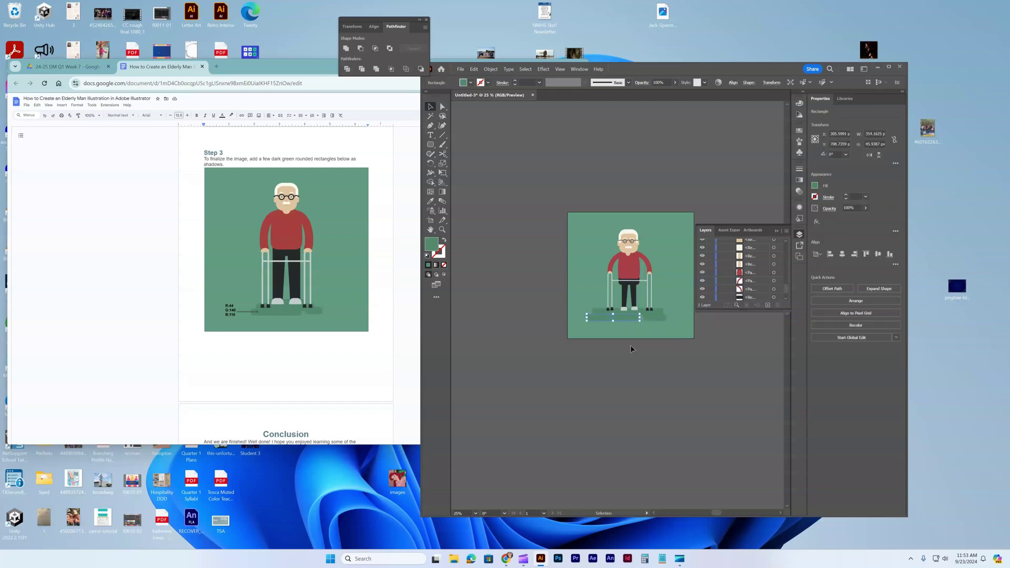
click(631, 346)
scroll(298, 380, down, 5)
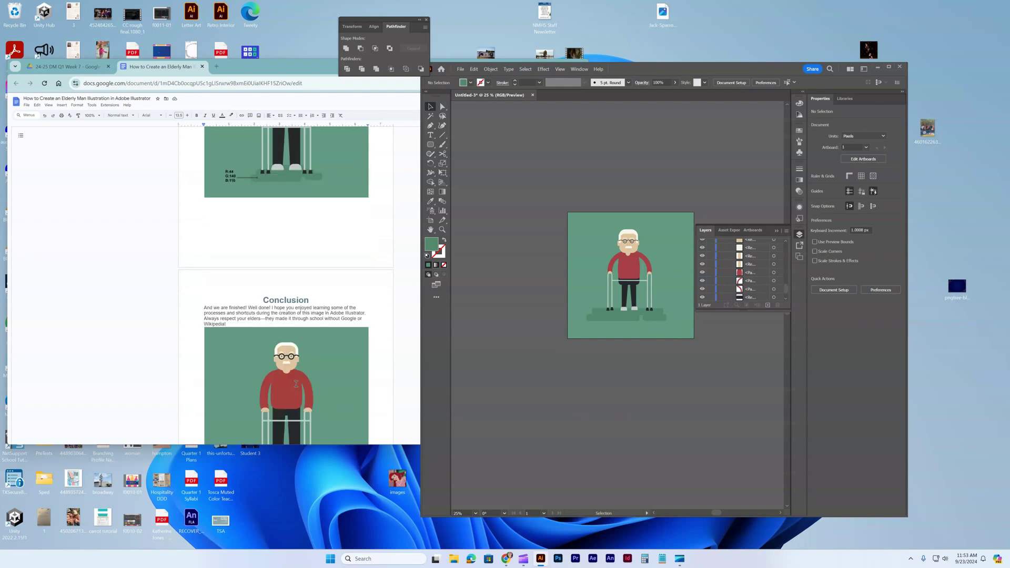